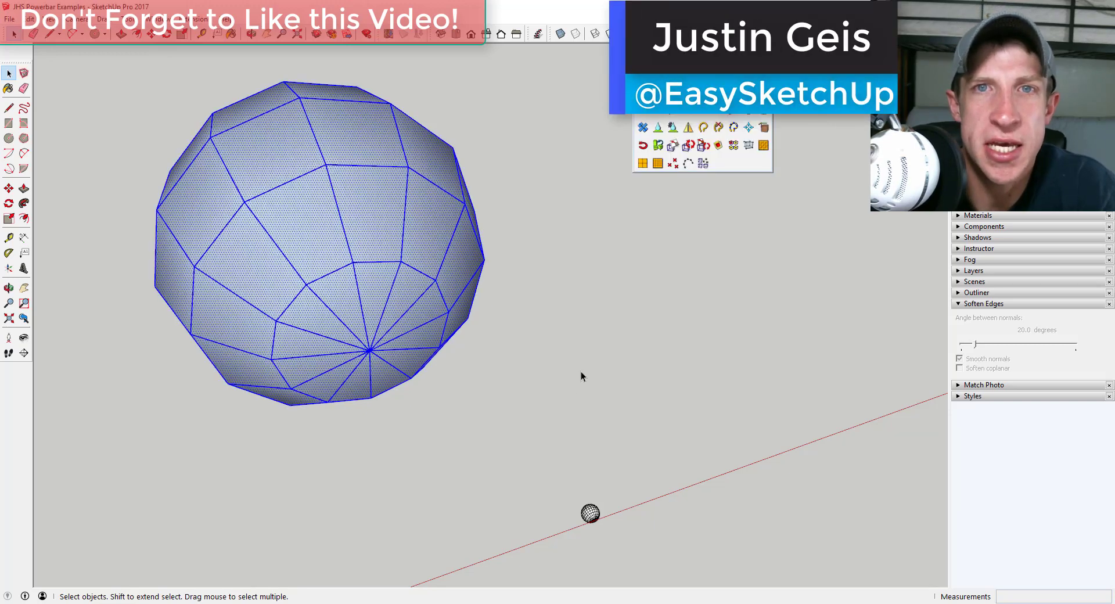
Add construction points at the large sphere's vertices and convert its edges into grouped tubes with a 3" diameter and precision 10.
{"action": "left_click", "coordinate": [674, 164]}
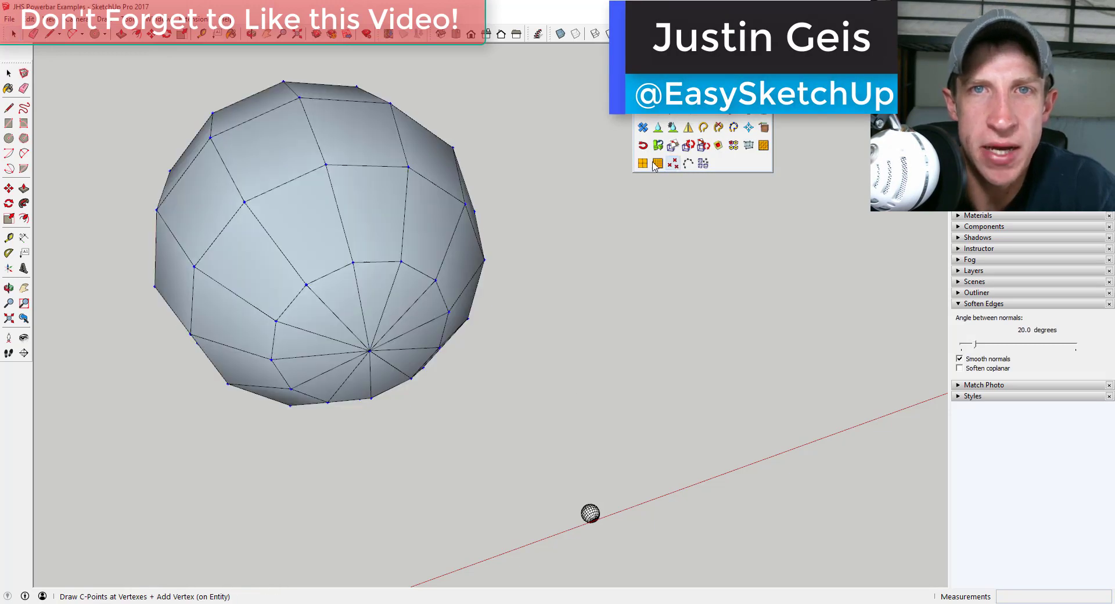
{"action": "key", "text": "space"}
{"action": "left_click_drag", "start_coordinate": [98, 63], "coordinate": [490, 384]}
{"action": "right_click", "coordinate": [312, 229]}
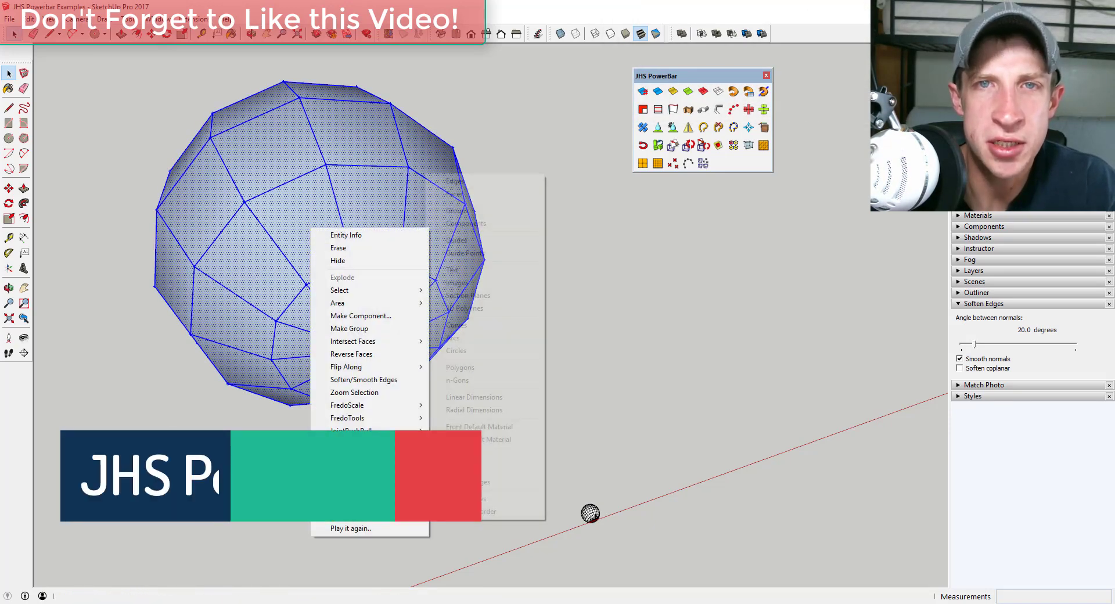
{"action": "mouse_move", "coordinate": [347, 498]}
{"action": "left_click", "coordinate": [459, 182]}
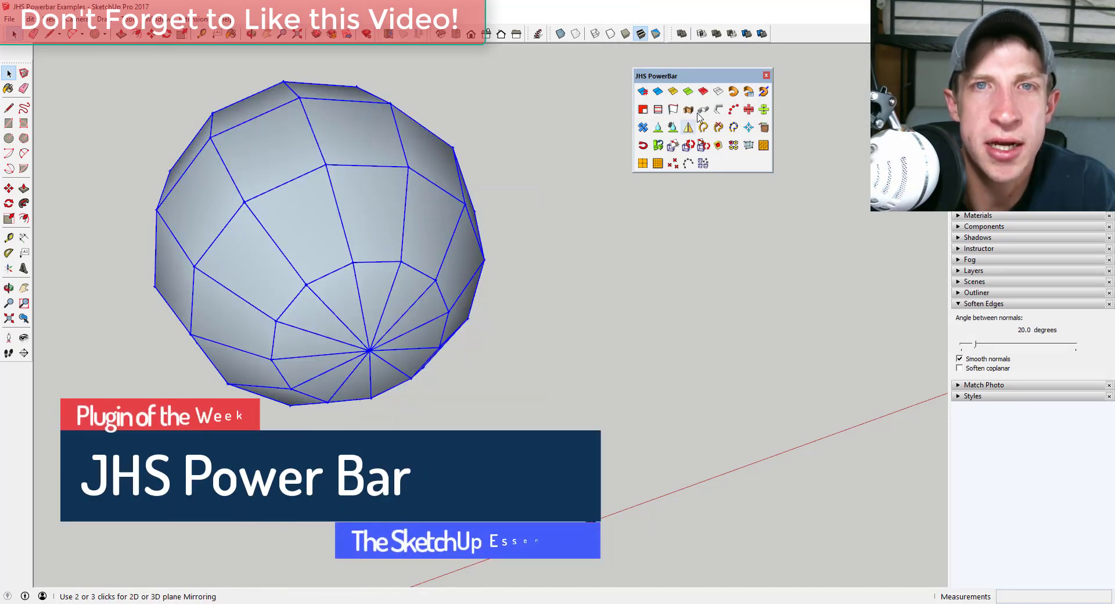
{"action": "left_click", "coordinate": [685, 161]}
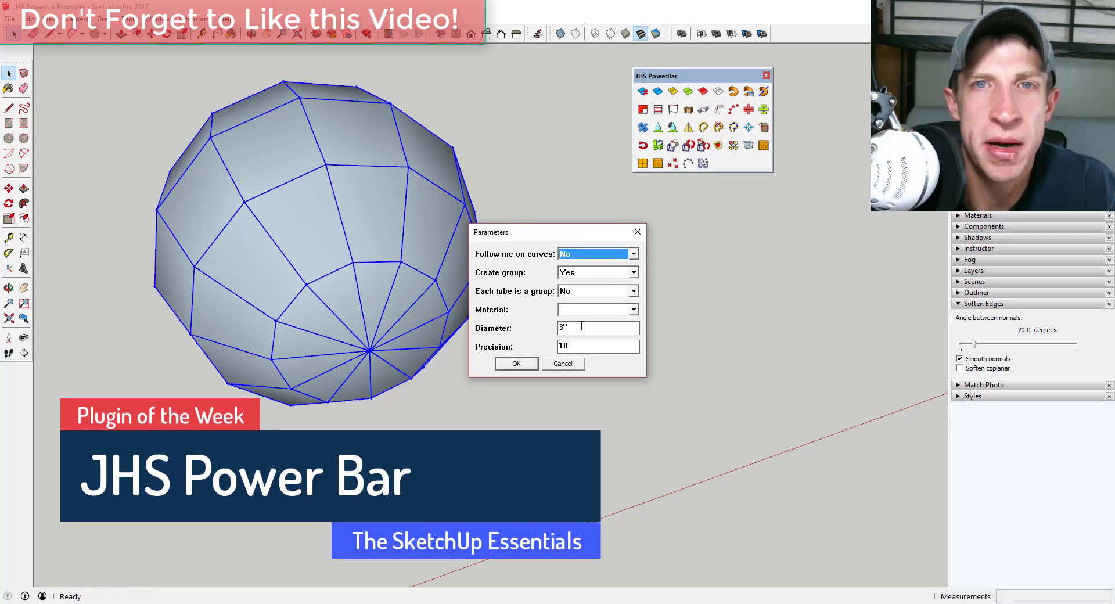
{"action": "left_click", "coordinate": [516, 364]}
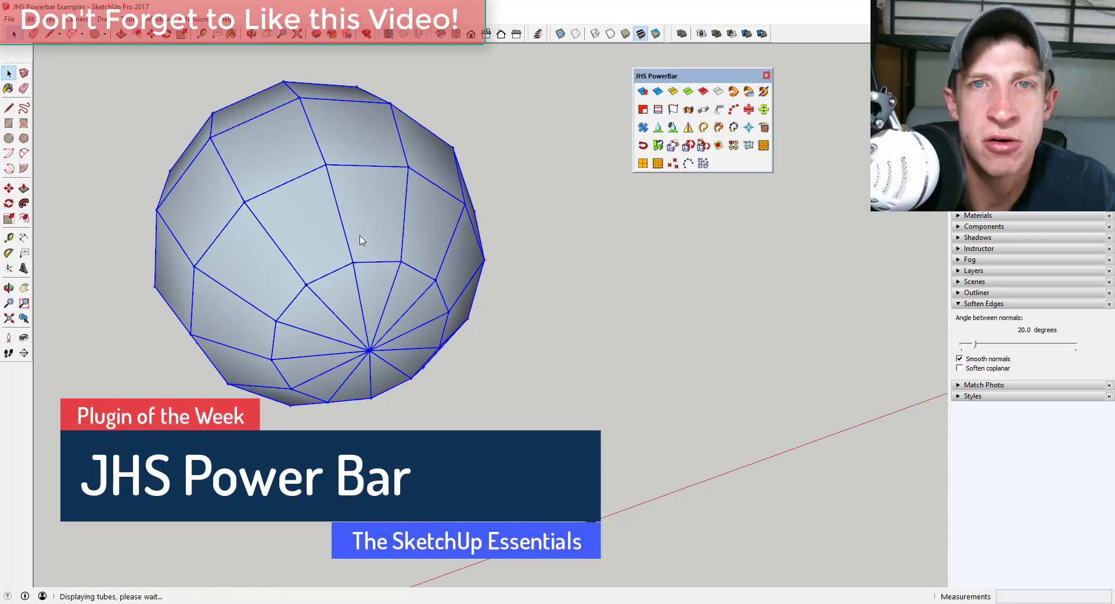
Remove the large sphere's faces and hide the tube group, with the display of hidden geometry turned off.
{"action": "left_click", "coordinate": [304, 222]}
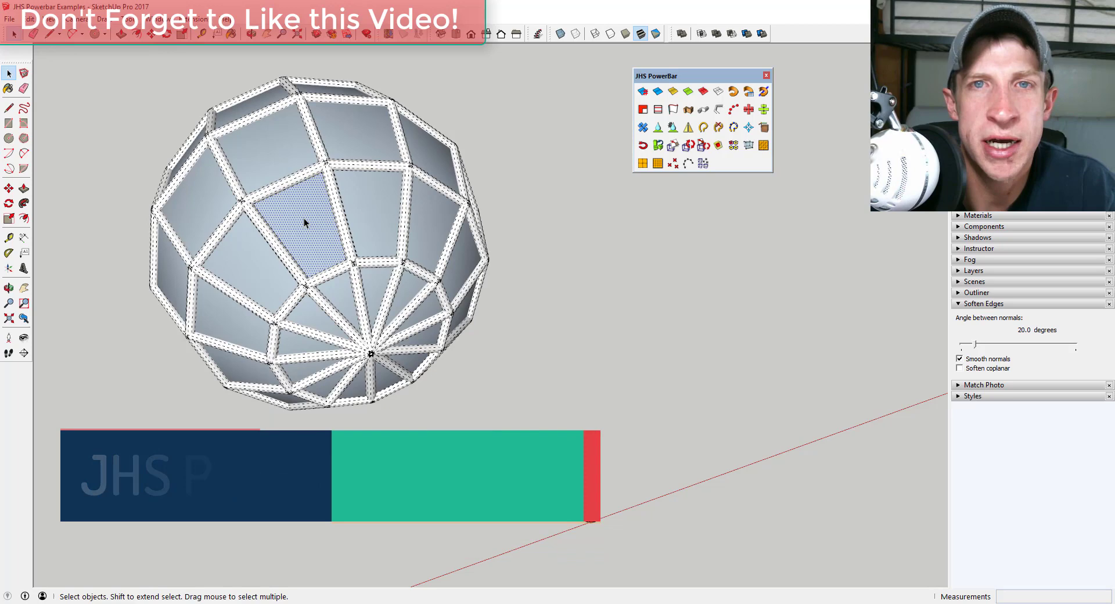
{"action": "right_click", "coordinate": [340, 204]}
{"action": "key", "text": "Escape"}
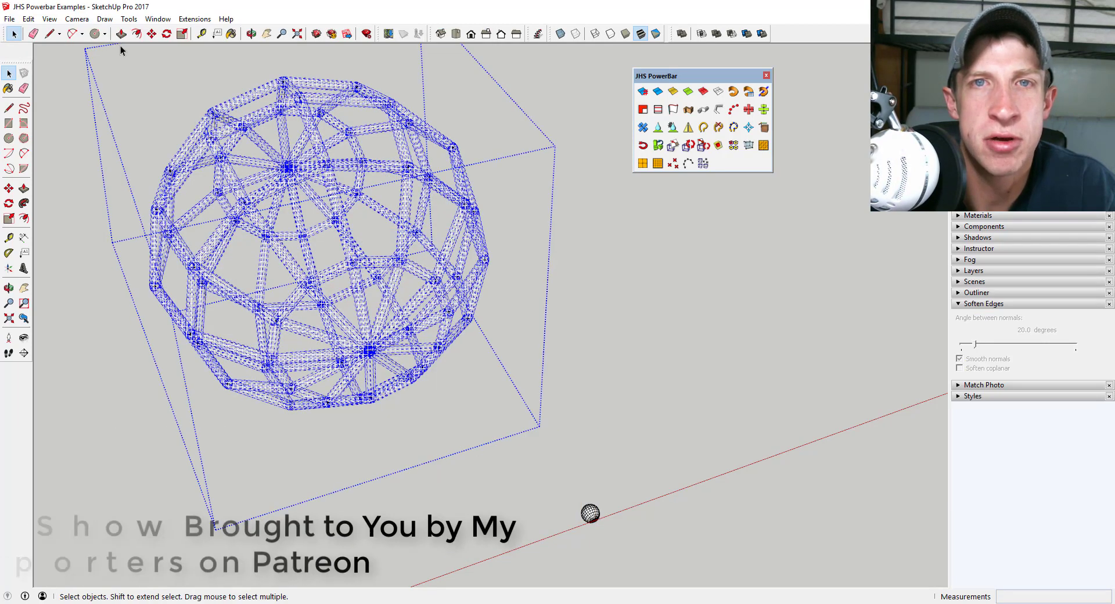
{"action": "left_click", "coordinate": [49, 19]}
{"action": "left_click", "coordinate": [76, 60]}
Place copies of the small sphere component at all the construction points and unhide all hidden objects.
{"action": "left_click_drag", "start_coordinate": [114, 60], "coordinate": [601, 526]}
{"action": "left_click", "coordinate": [703, 164]}
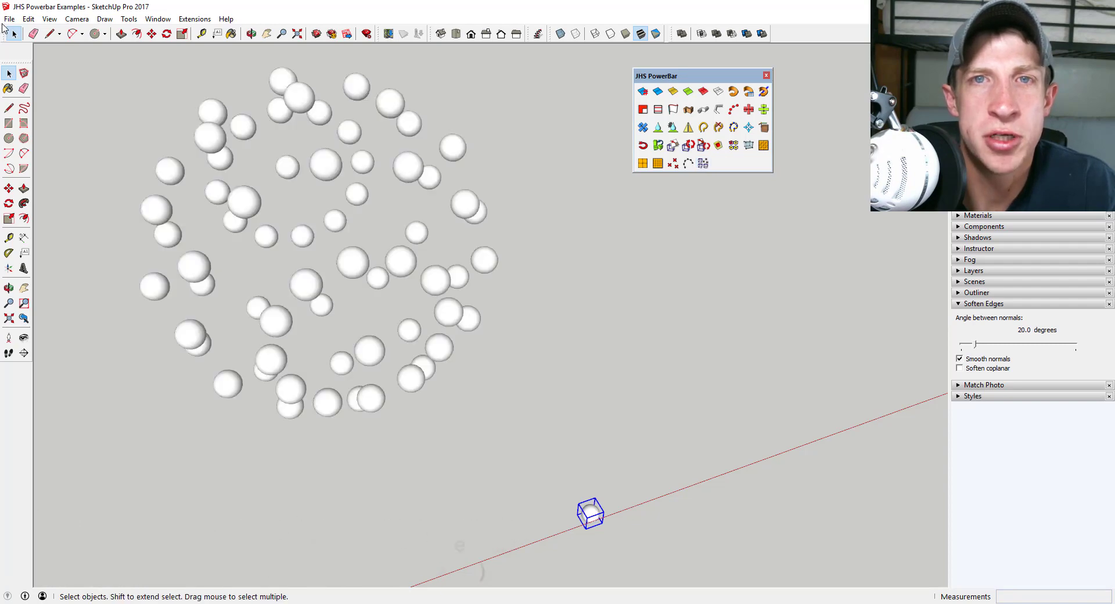
{"action": "left_click", "coordinate": [28, 19]}
{"action": "mouse_move", "coordinate": [174, 181]}
{"action": "left_click", "coordinate": [262, 211]}
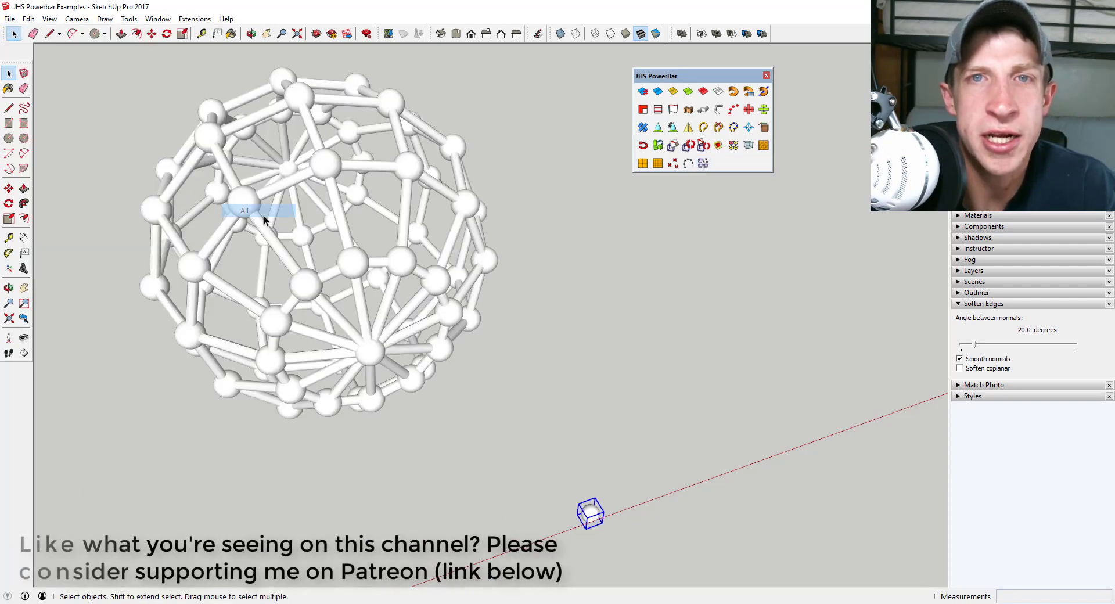
{"action": "middle_click_drag", "start_coordinate": [364, 200], "coordinate": [526, 273]}
{"action": "key", "text": "space"}
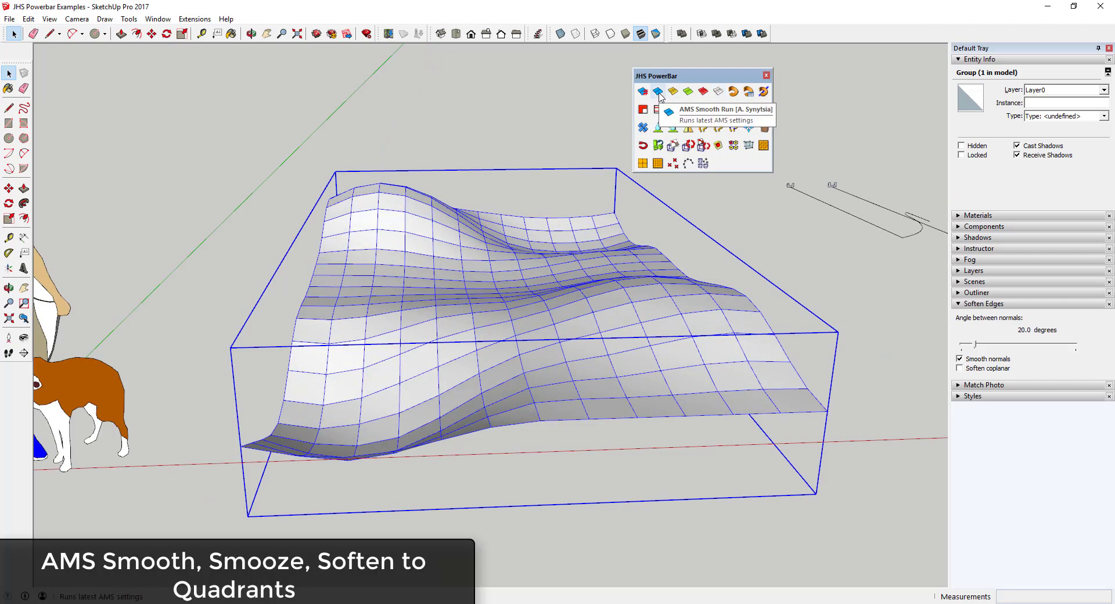
Try AMS Smooth Run, Smooze Lite and Smooze on the terrain group, unsmoothing it between the attempts.
{"action": "left_click", "coordinate": [658, 92]}
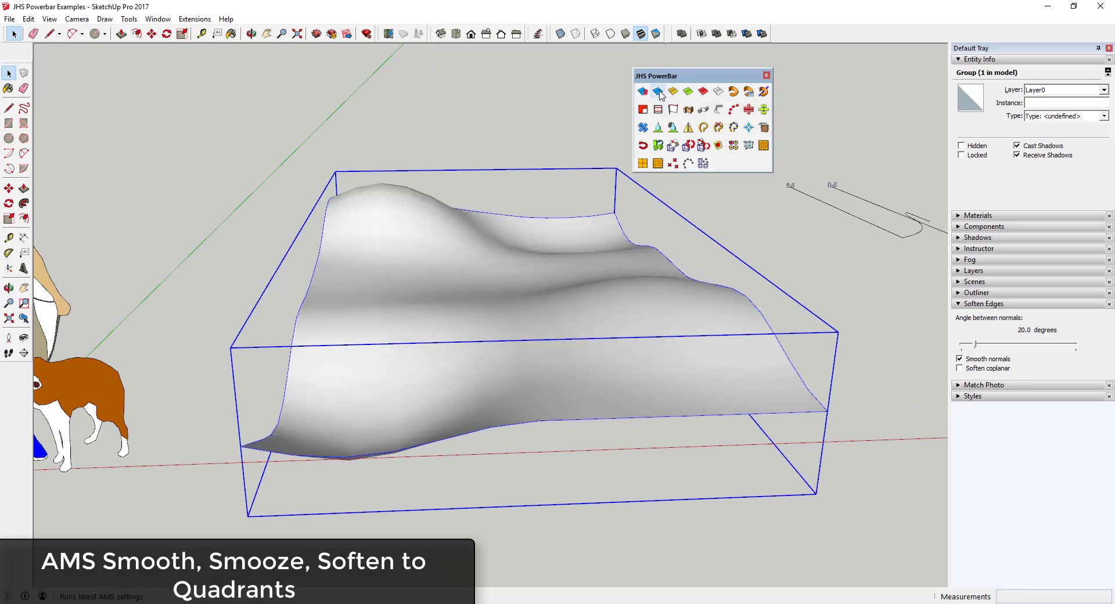
{"action": "left_click", "coordinate": [703, 92]}
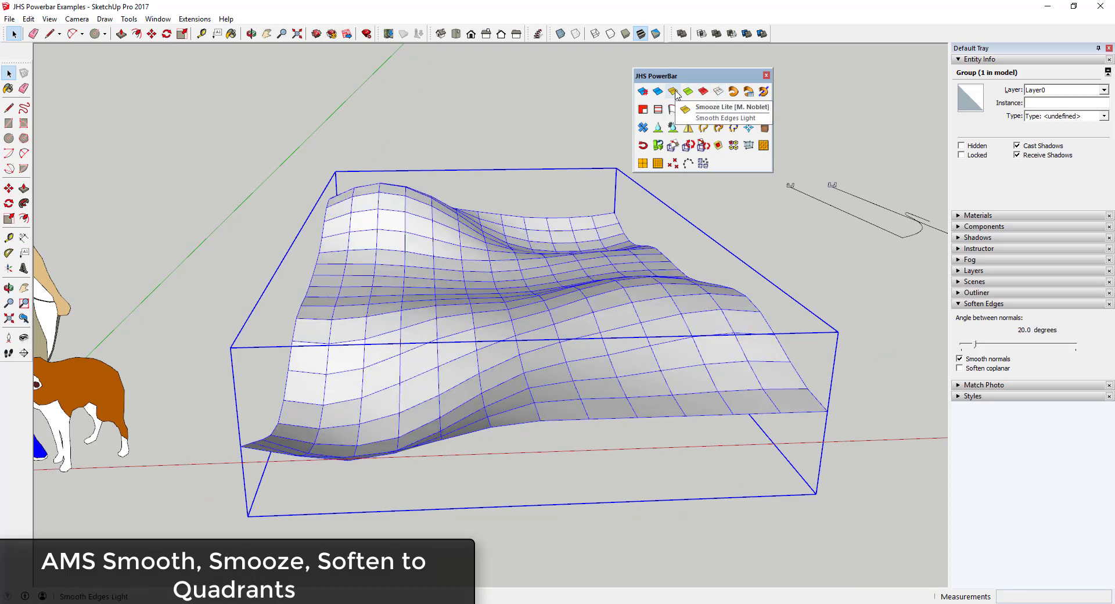
{"action": "left_click", "coordinate": [674, 92]}
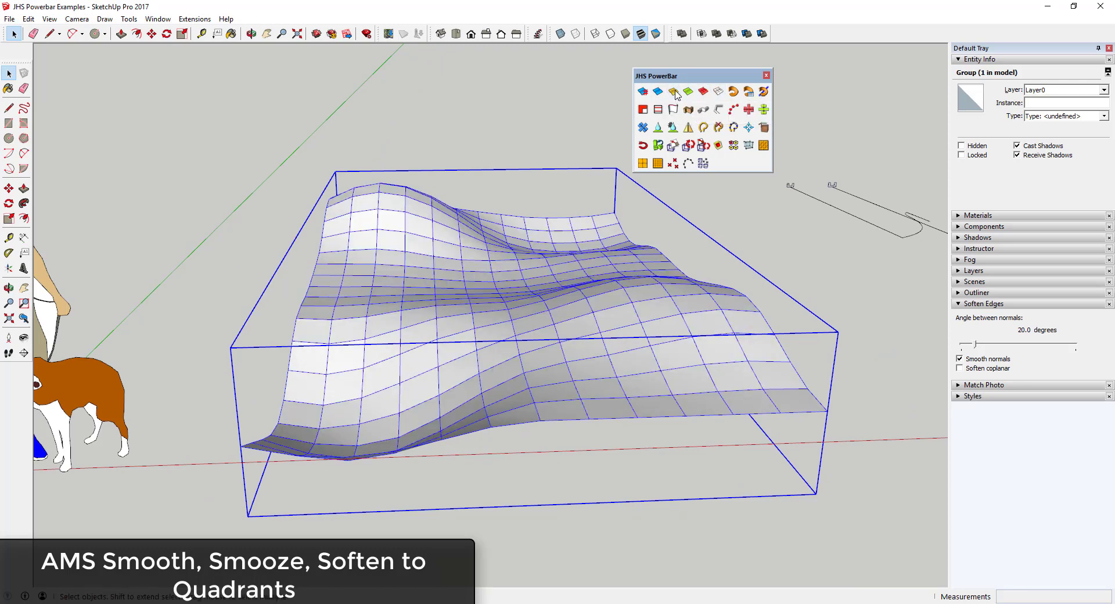
{"action": "left_click", "coordinate": [719, 93]}
{"action": "left_click", "coordinate": [690, 93]}
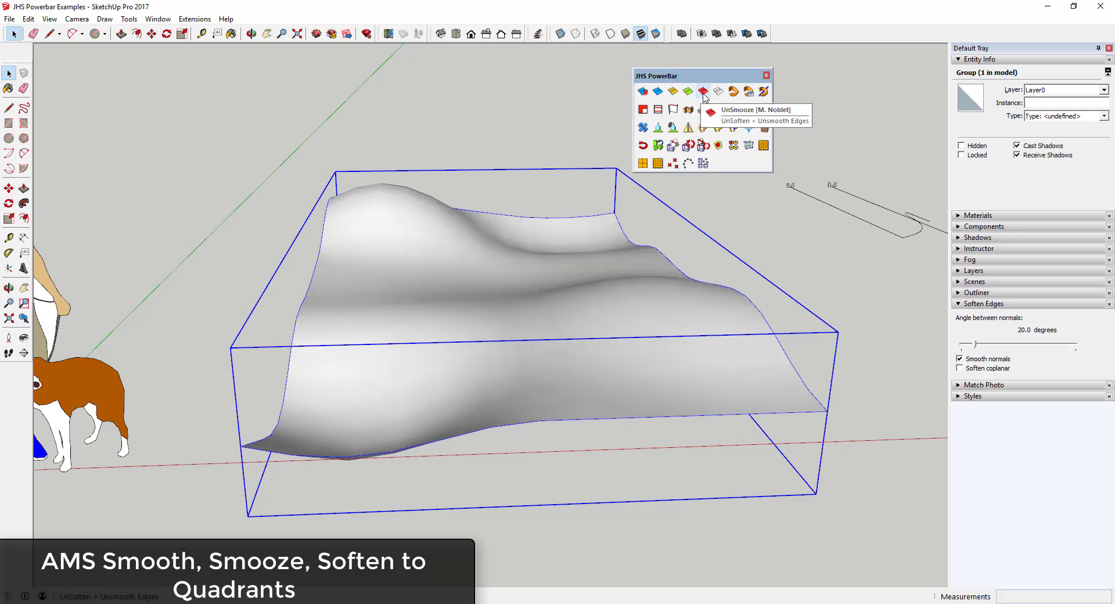
Unsmooth the terrain mesh with UnSmooze and soften its edges to quadrants.
{"action": "left_click", "coordinate": [703, 93]}
{"action": "scroll", "coordinate": [503, 378], "scroll_direction": "up", "scroll_amount": 3}
{"action": "middle_click_drag", "start_coordinate": [503, 378], "coordinate": [557, 325]}
{"action": "left_click", "coordinate": [720, 92]}
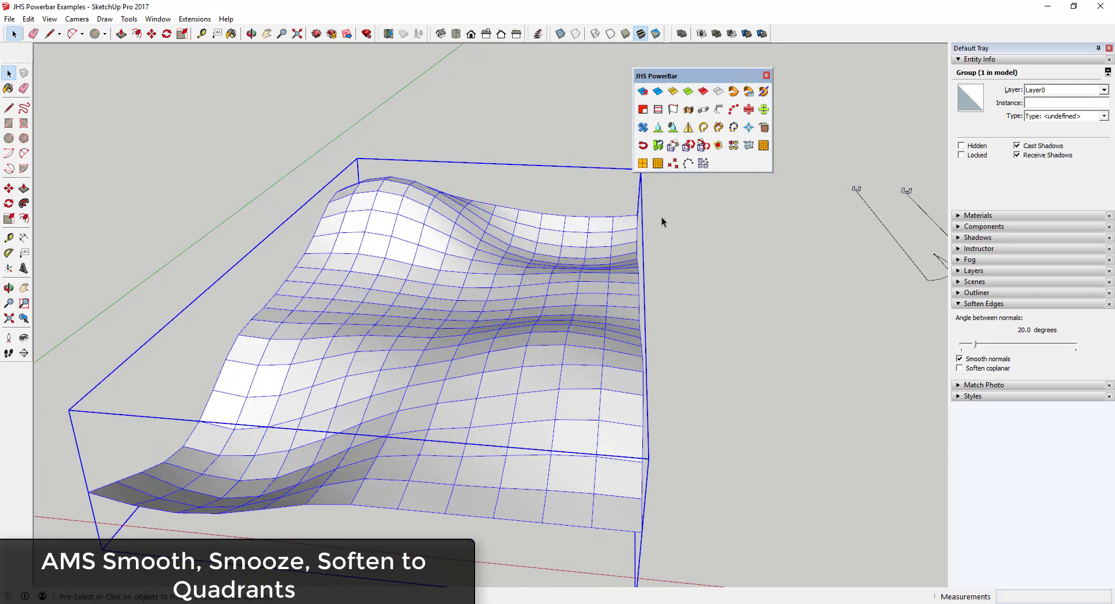
Extrude the first U-shaped profile along its curved path with the standard Follow Me tool.
{"action": "middle_click_drag", "start_coordinate": [662, 220], "coordinate": [566, 201]}
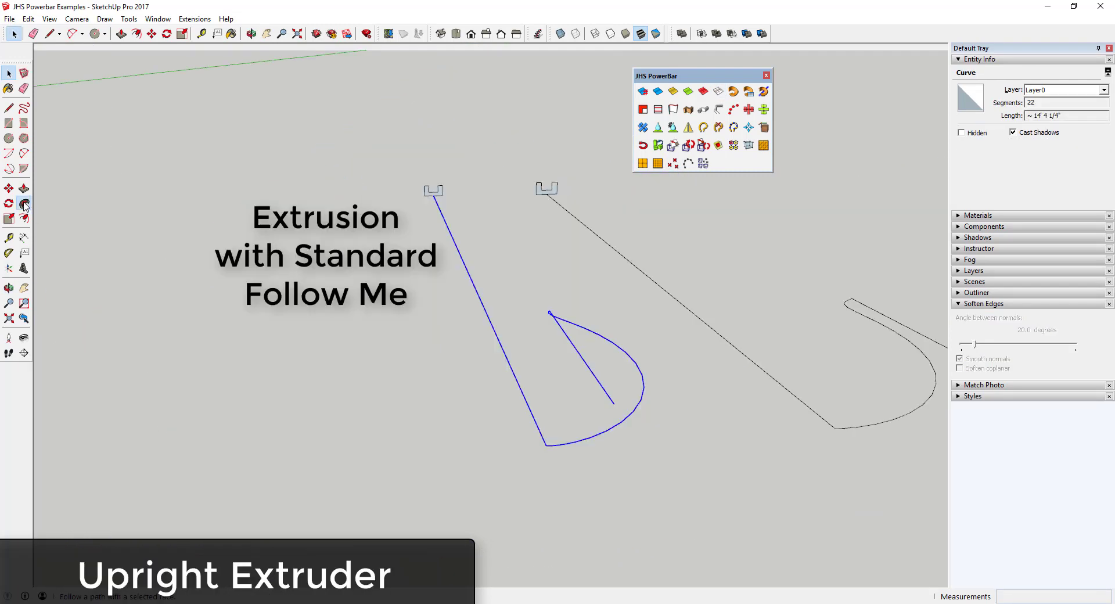
{"action": "left_click", "coordinate": [24, 205]}
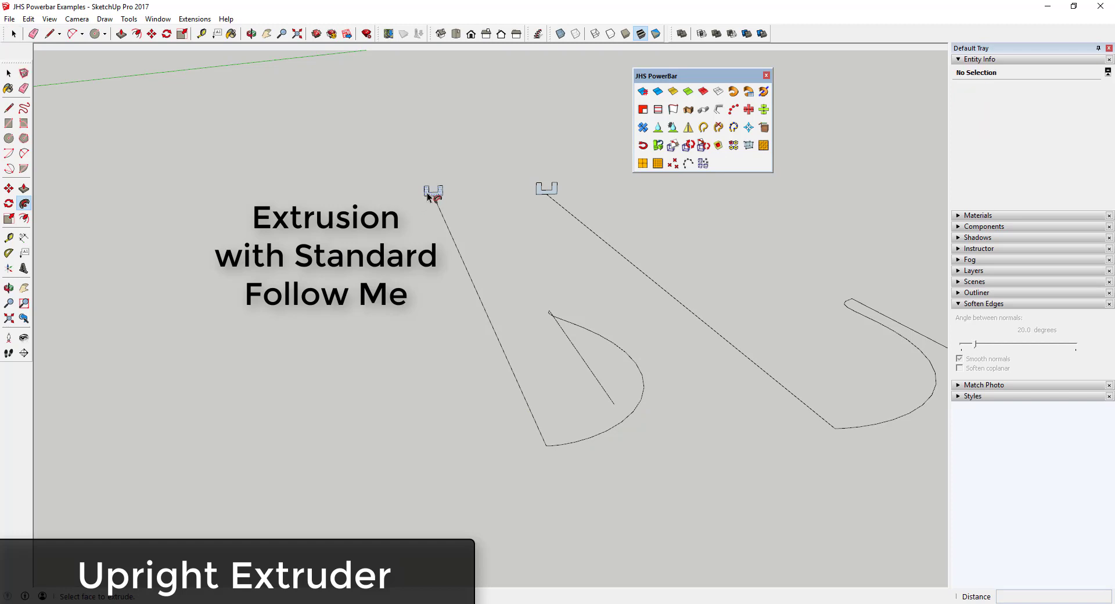
{"action": "left_click", "coordinate": [434, 190]}
{"action": "middle_click_drag", "start_coordinate": [540, 266], "coordinate": [473, 303]}
{"action": "middle_click_drag", "start_coordinate": [534, 326], "coordinate": [636, 317]}
Extrude the second U-shaped profile along its curved path with Upright Extruder.
{"action": "key", "text": "space"}
{"action": "left_click_drag", "start_coordinate": [601, 236], "coordinate": [784, 452]}
{"action": "left_click", "coordinate": [697, 112]}
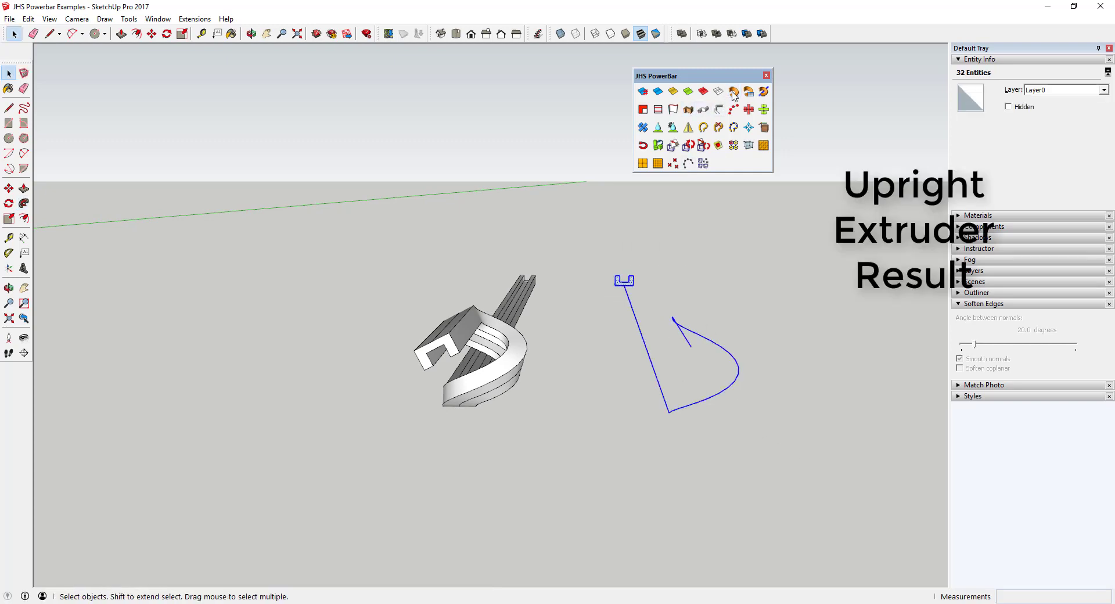
{"action": "middle_click_drag", "start_coordinate": [733, 352], "coordinate": [720, 395]}
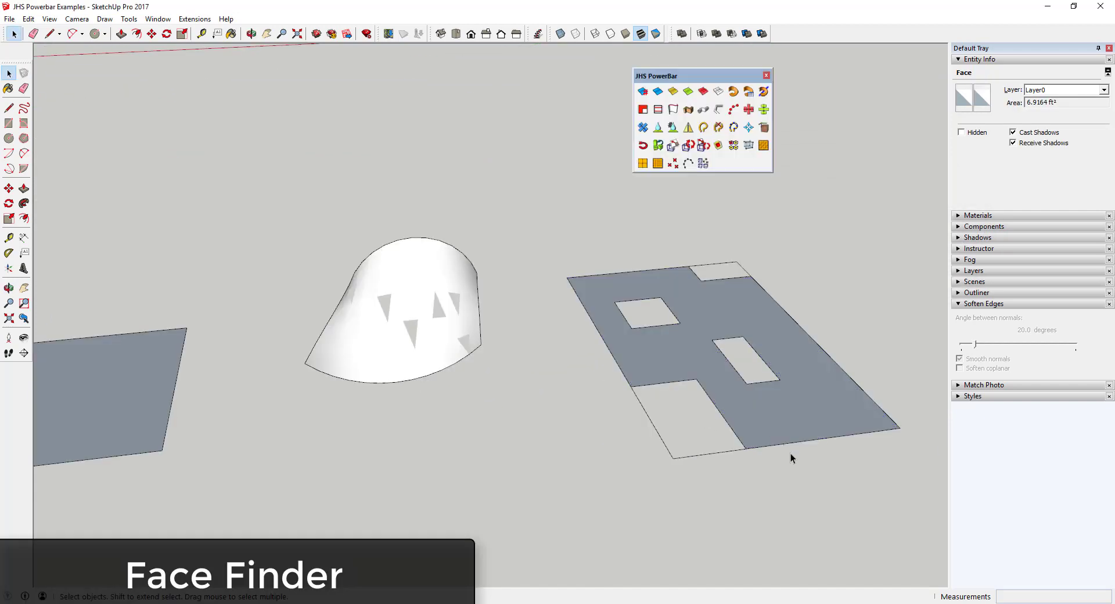
Fill the four missing faces of the flat panel with Face Finder.
{"action": "left_click", "coordinate": [791, 455]}
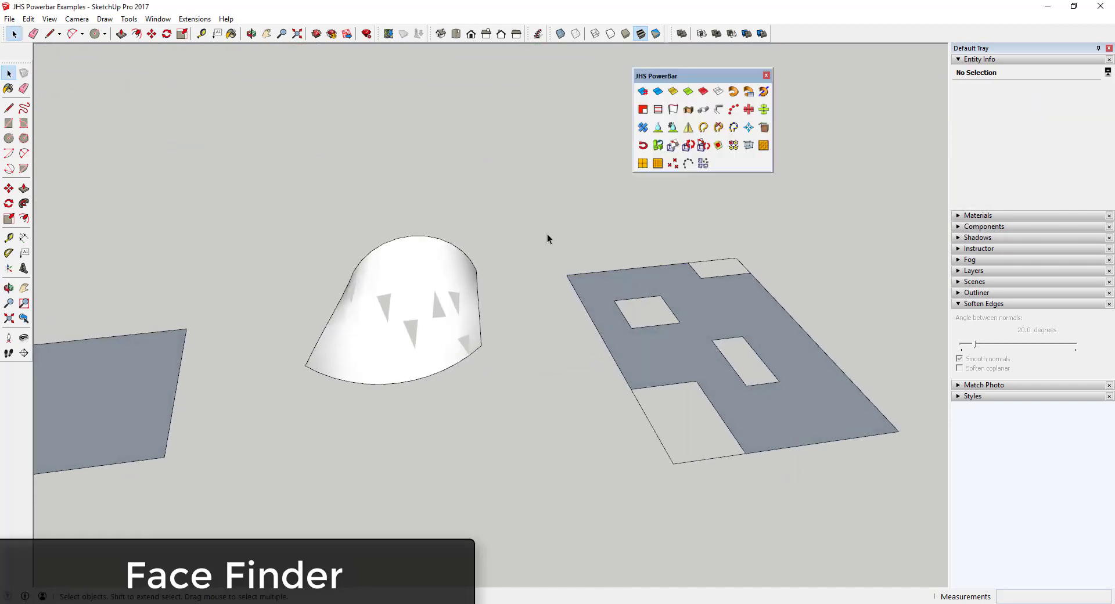
{"action": "left_click_drag", "start_coordinate": [546, 229], "coordinate": [922, 494]}
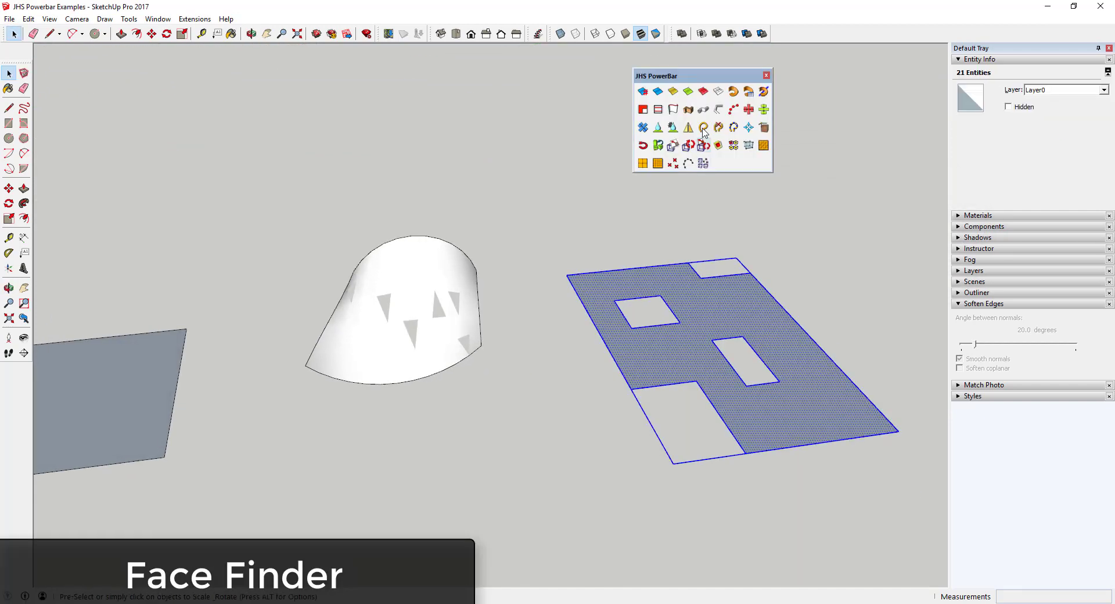
{"action": "left_click", "coordinate": [643, 110]}
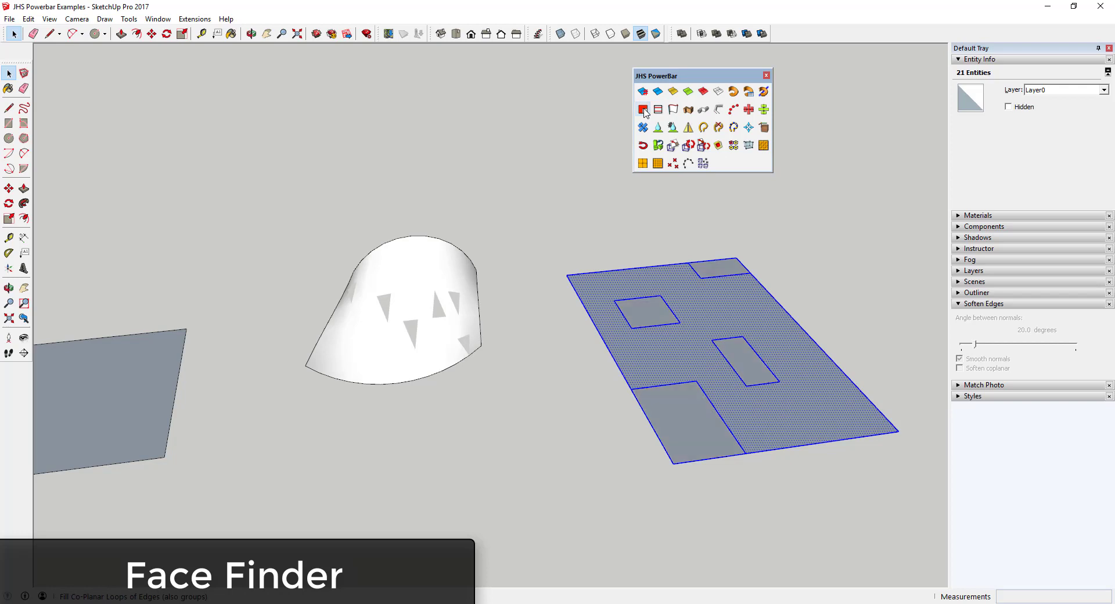
{"action": "left_click", "coordinate": [783, 492]}
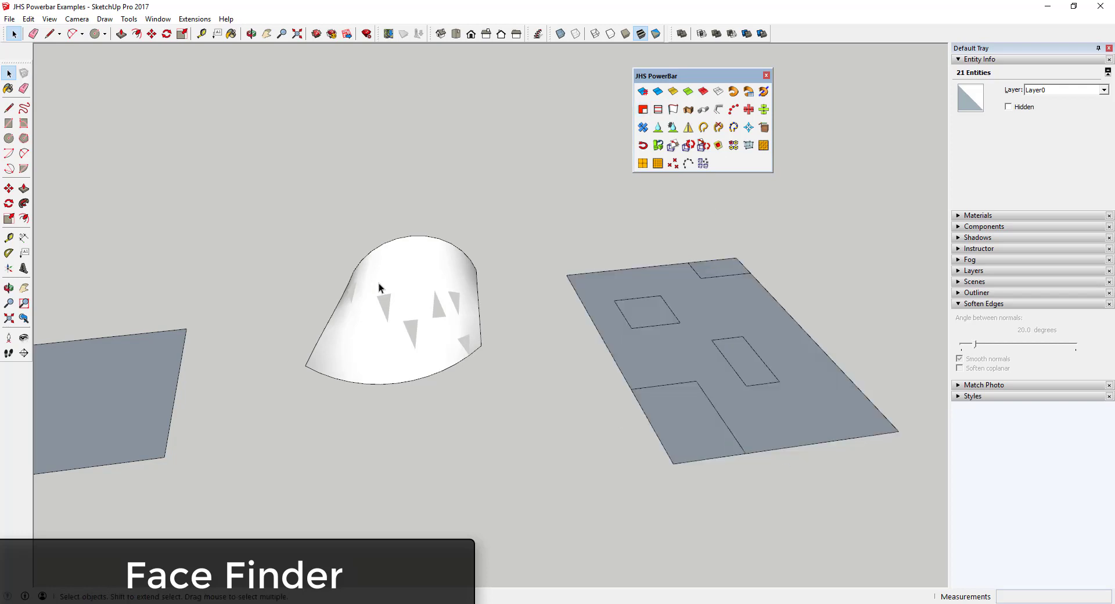
Fill the triangular holes in the curved surface group with Face Finder.
{"action": "scroll", "coordinate": [406, 315], "scroll_direction": "up", "scroll_amount": 3}
{"action": "double_click", "coordinate": [405, 315]}
{"action": "triple_click", "coordinate": [406, 311]}
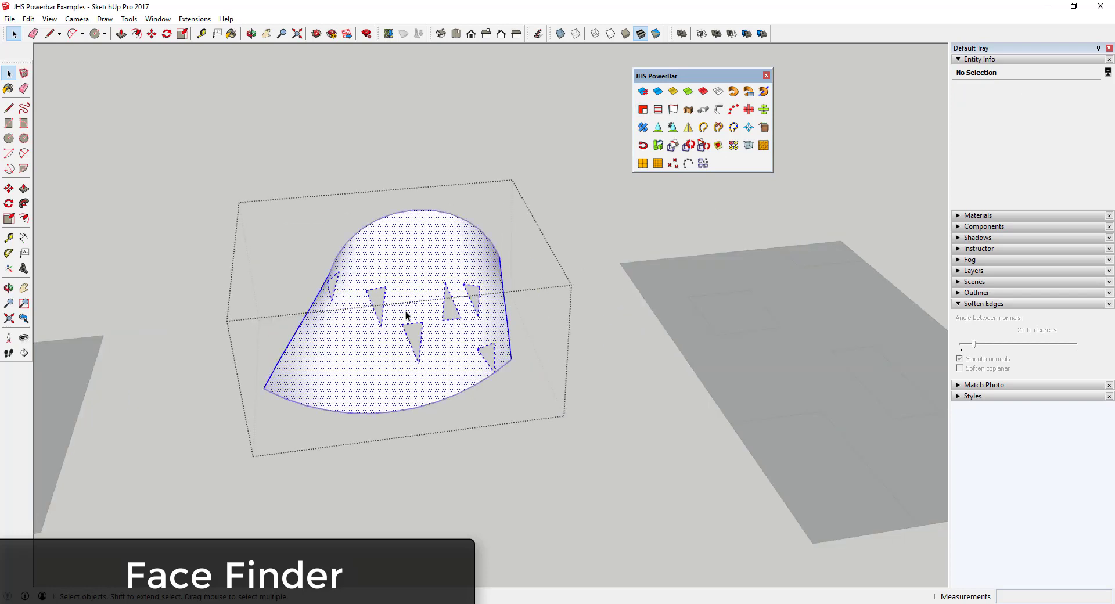
{"action": "left_click", "coordinate": [643, 110]}
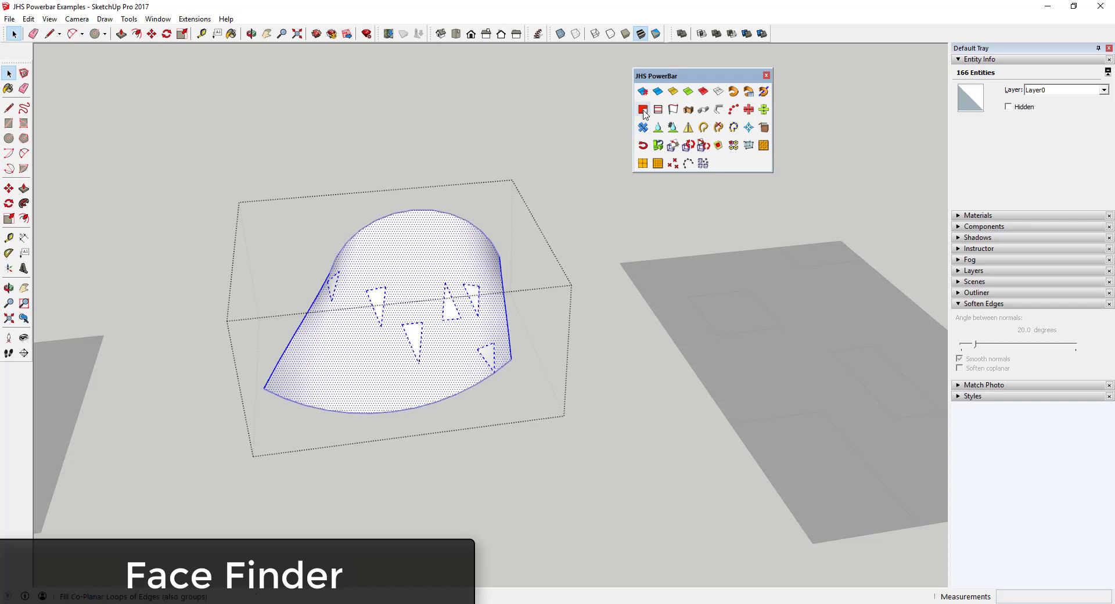
{"action": "left_click", "coordinate": [604, 374]}
{"action": "middle_click_drag", "start_coordinate": [431, 316], "coordinate": [548, 297]}
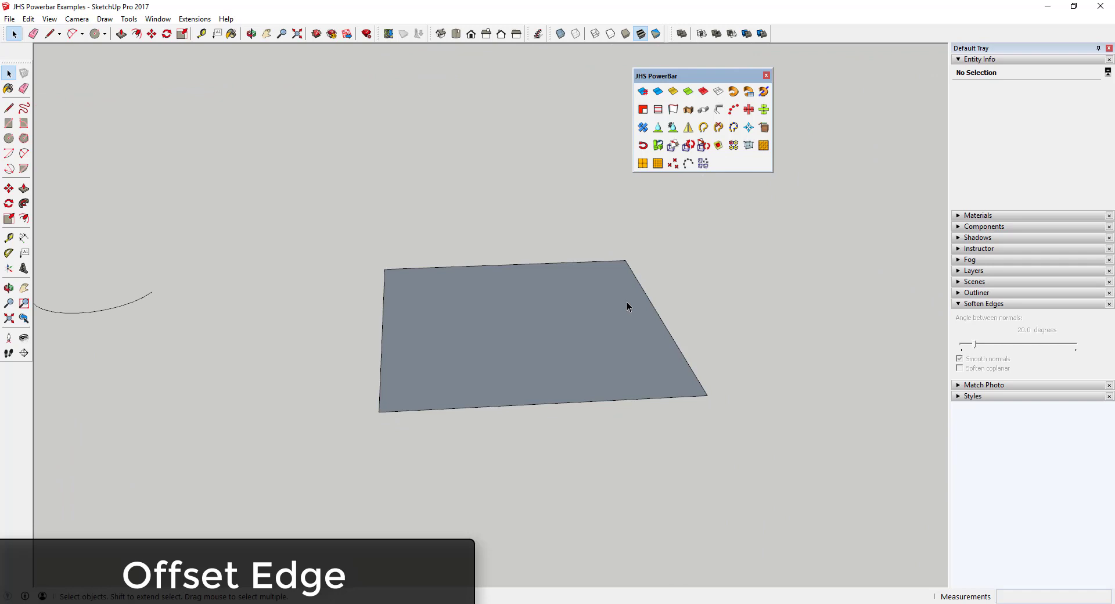
Offset each of the rectangular face's four edges outward separately with Offset Edge, the right one by about 5 5/8".
{"action": "left_click", "coordinate": [659, 110]}
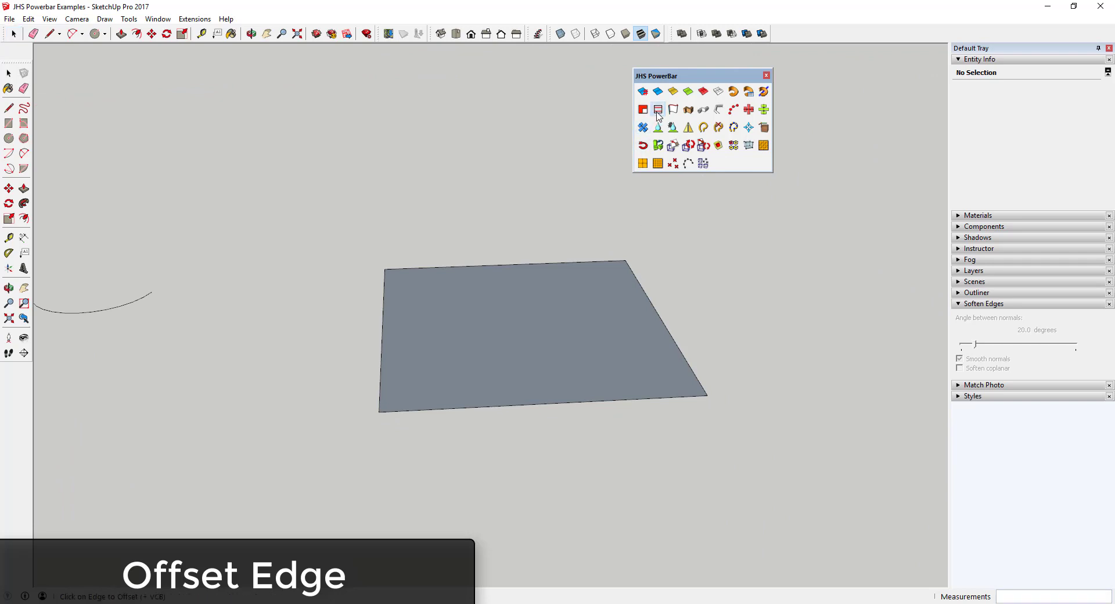
{"action": "left_click", "coordinate": [660, 318]}
{"action": "left_click", "coordinate": [721, 326]}
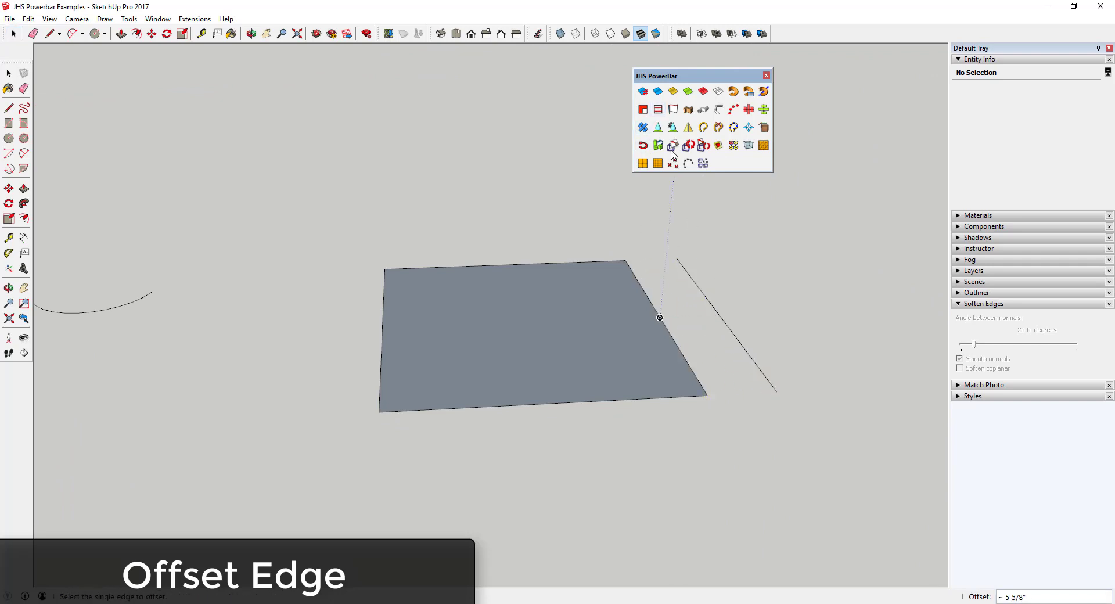
{"action": "left_click", "coordinate": [568, 261]}
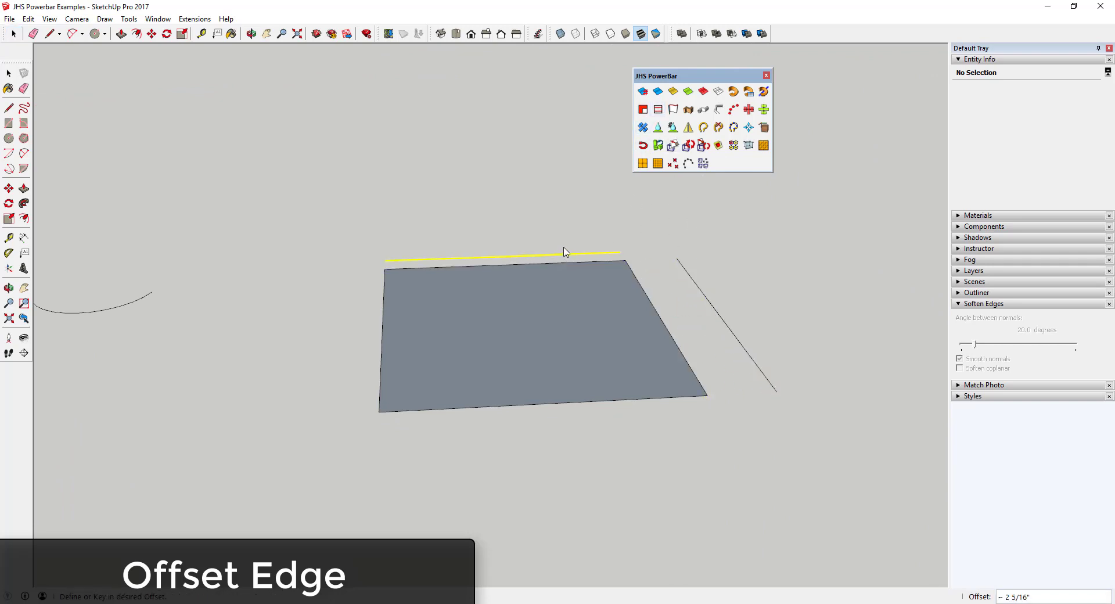
{"action": "left_click", "coordinate": [591, 402]}
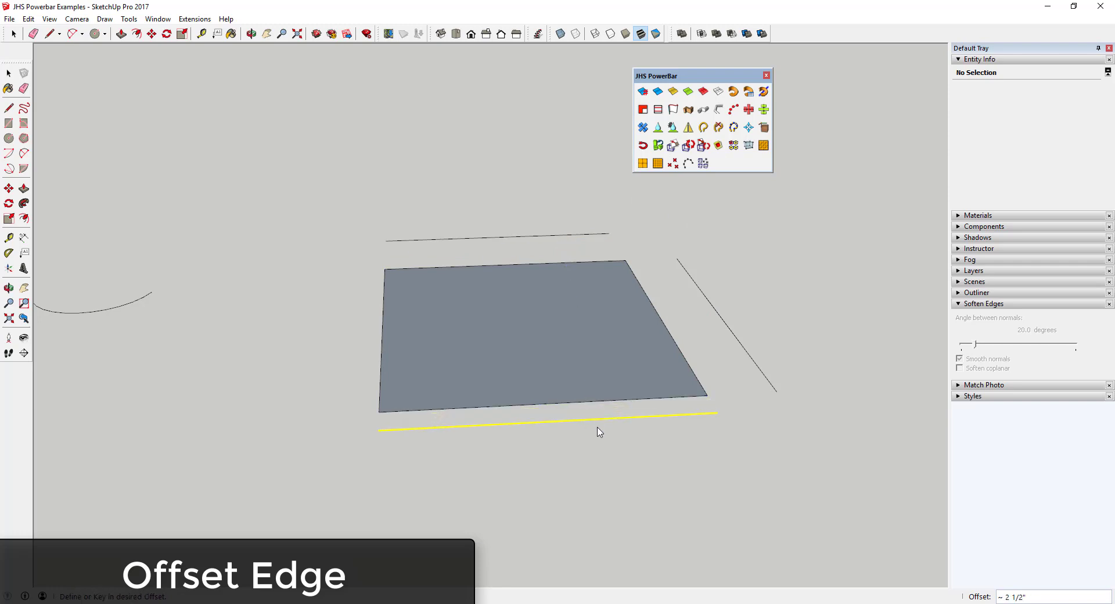
{"action": "left_click", "coordinate": [381, 365]}
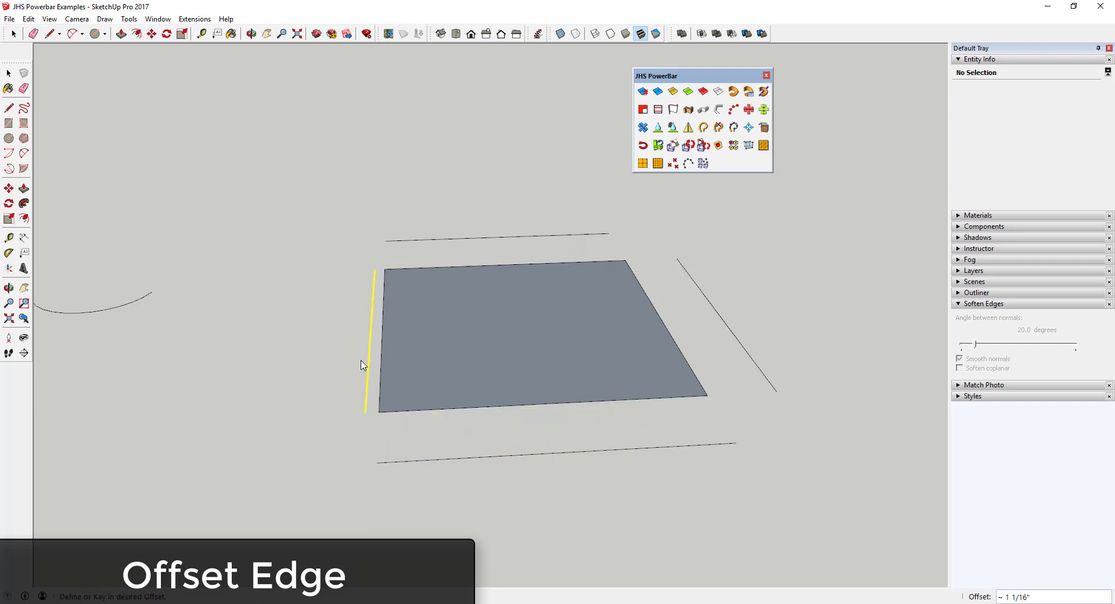
{"action": "left_click", "coordinate": [334, 369]}
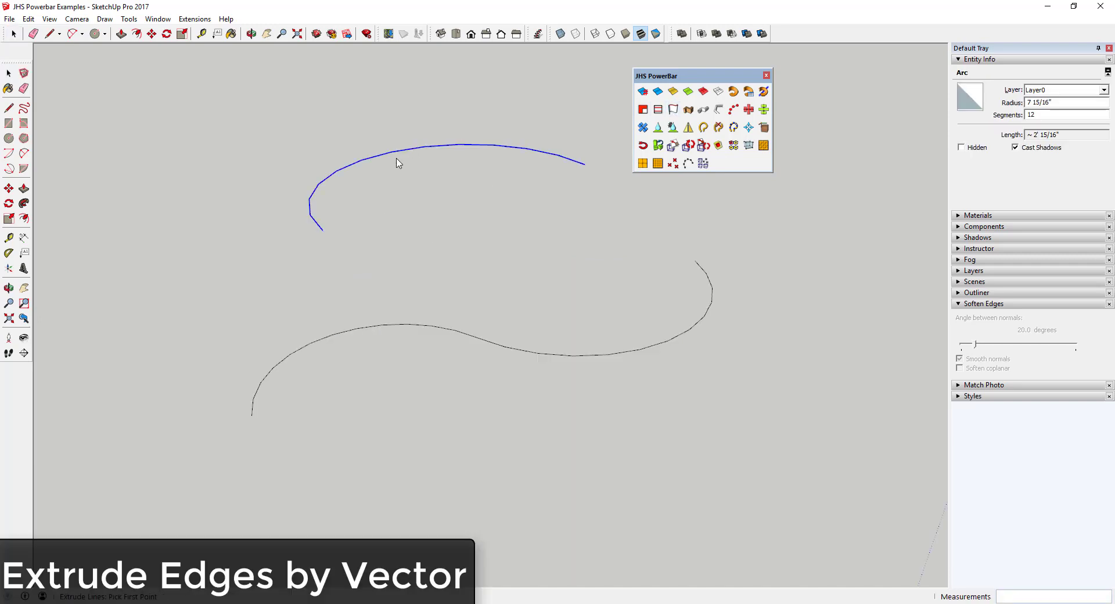
Extrude the arc upward and the S-shaped curve downward by about 11 3/4" into surfaces with Extrude Edges by Vector.
{"action": "left_click", "coordinate": [408, 149]}
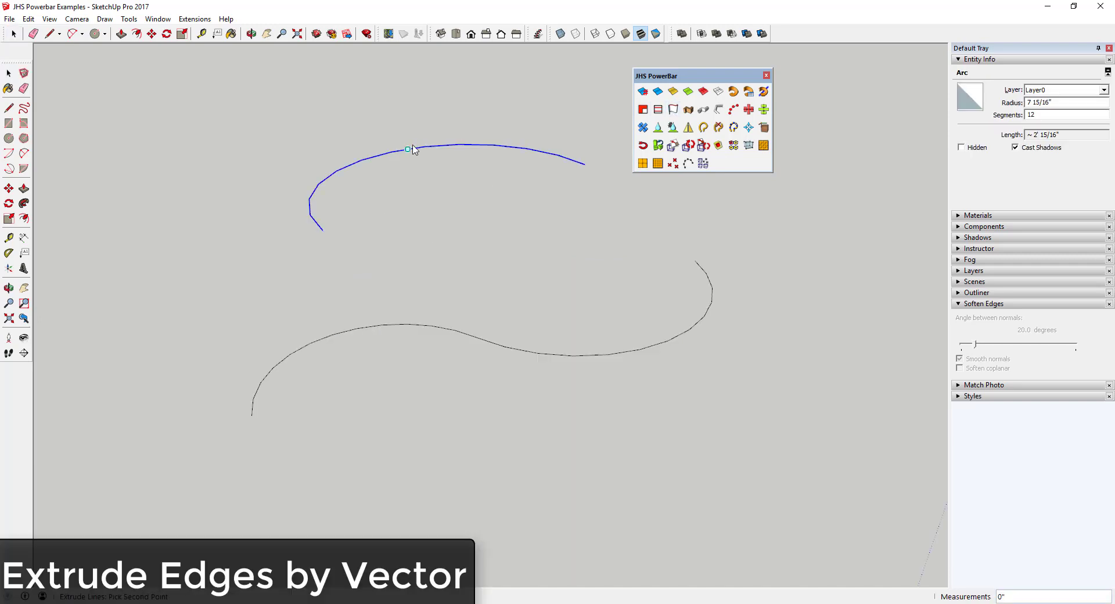
{"action": "left_click", "coordinate": [409, 58]}
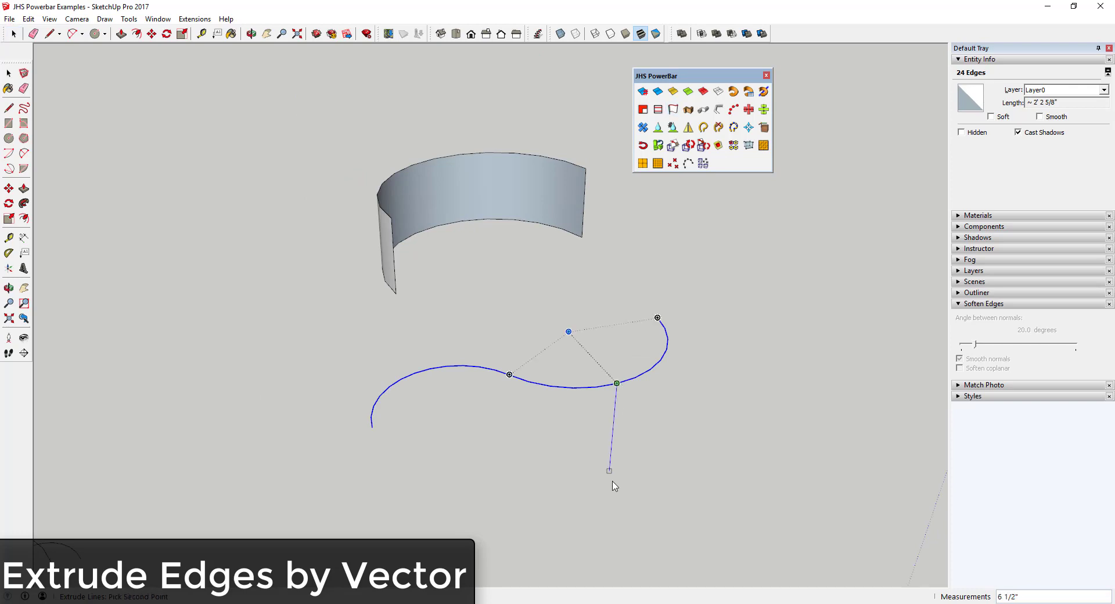
{"action": "left_click", "coordinate": [613, 537]}
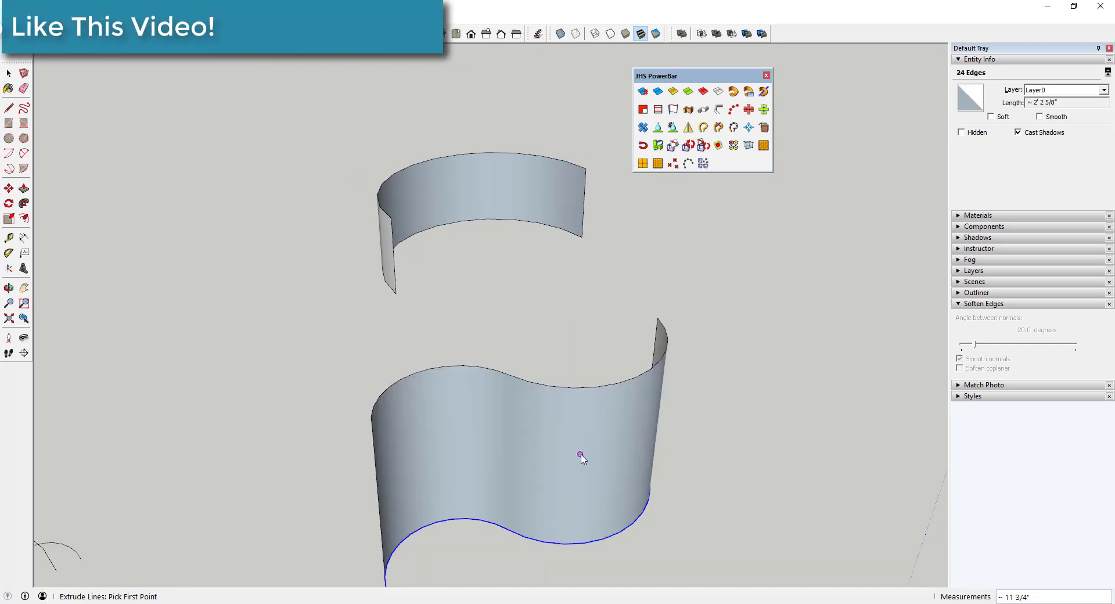
Extrude the arc with Extrude Along Path at 11 13/16" width and a height of 30, starting the face at the proposed end.
{"action": "middle_click_drag", "start_coordinate": [581, 456], "coordinate": [447, 489]}
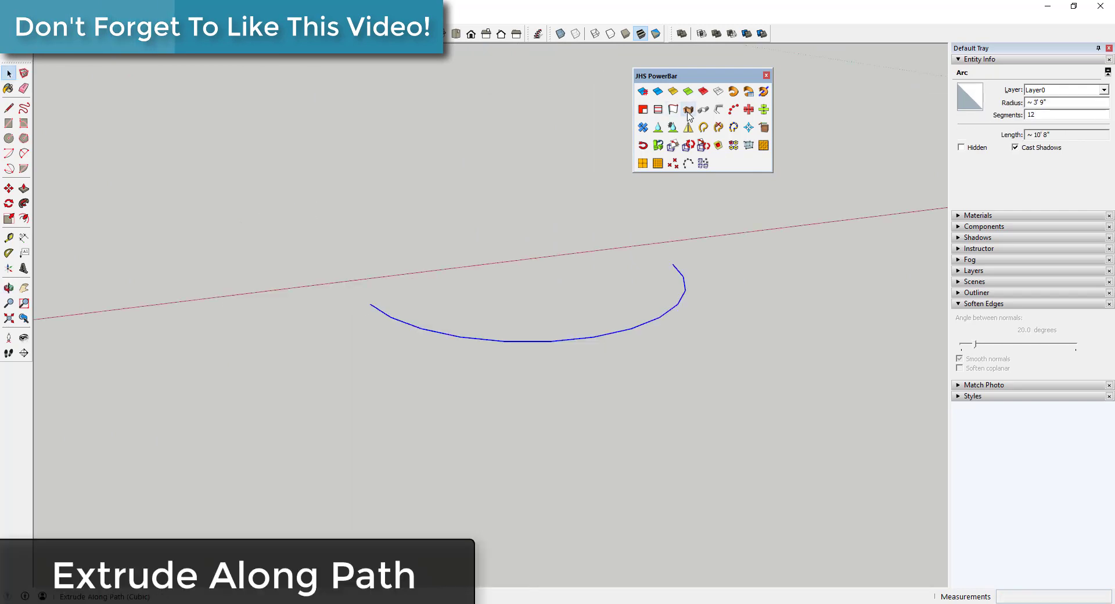
{"action": "left_click", "coordinate": [688, 110]}
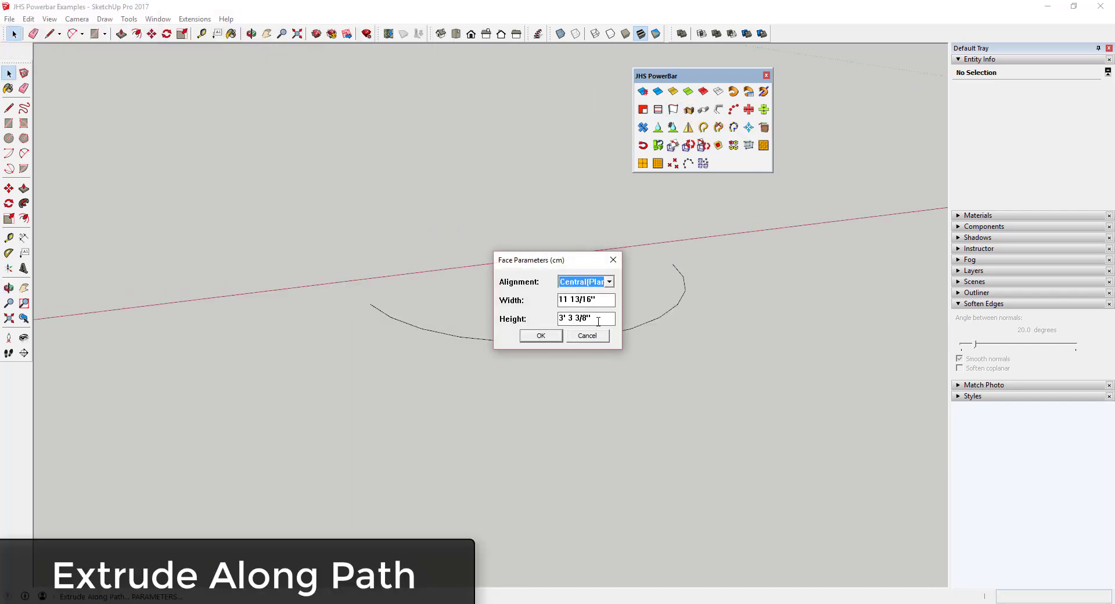
{"action": "left_click_drag", "start_coordinate": [598, 321], "coordinate": [496, 319]}
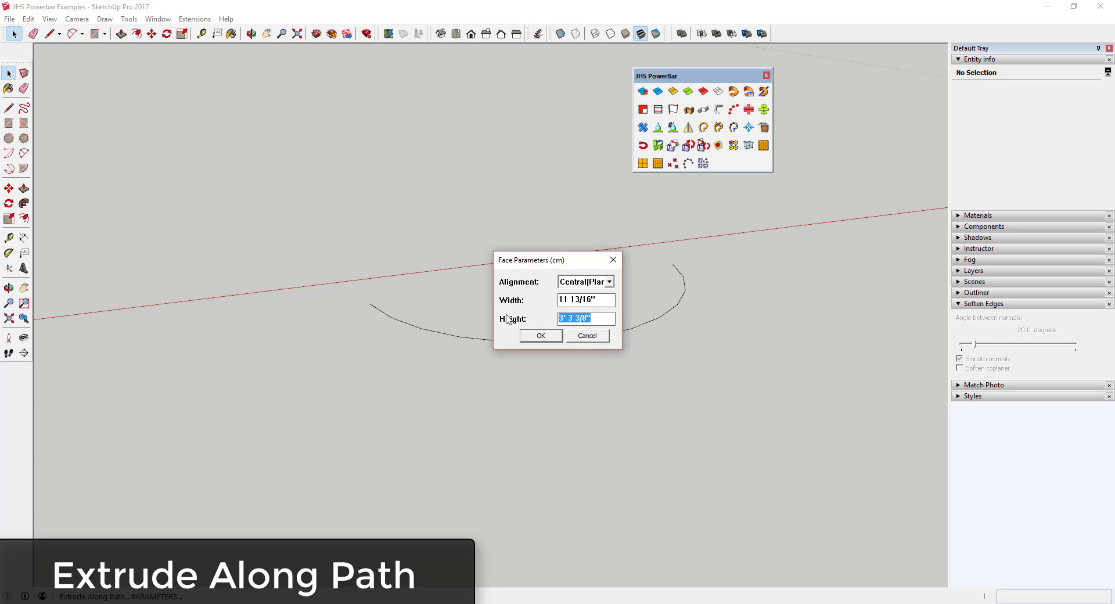
{"action": "type", "text": "30"}
{"action": "key", "text": "Return"}
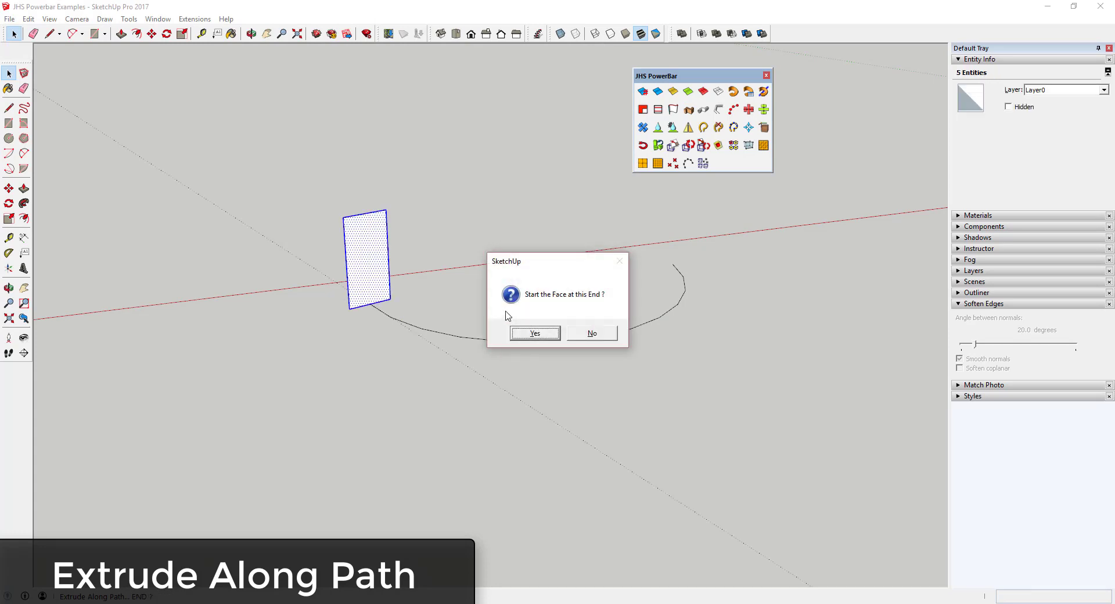
{"action": "left_click", "coordinate": [535, 334]}
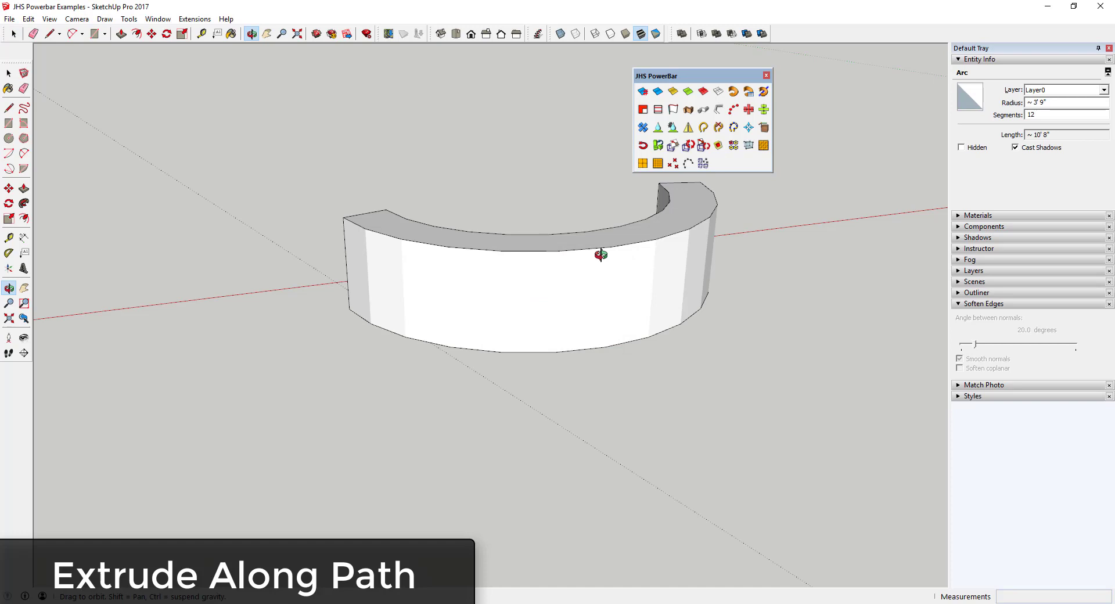
{"action": "mouse_move", "coordinate": [598, 254]}
{"action": "middle_mouse_down"}
{"action": "mouse_move", "coordinate": [913, 287]}
{"action": "mouse_move", "coordinate": [722, 287]}
{"action": "mouse_move", "coordinate": [584, 249]}
{"action": "middle_mouse_up"}
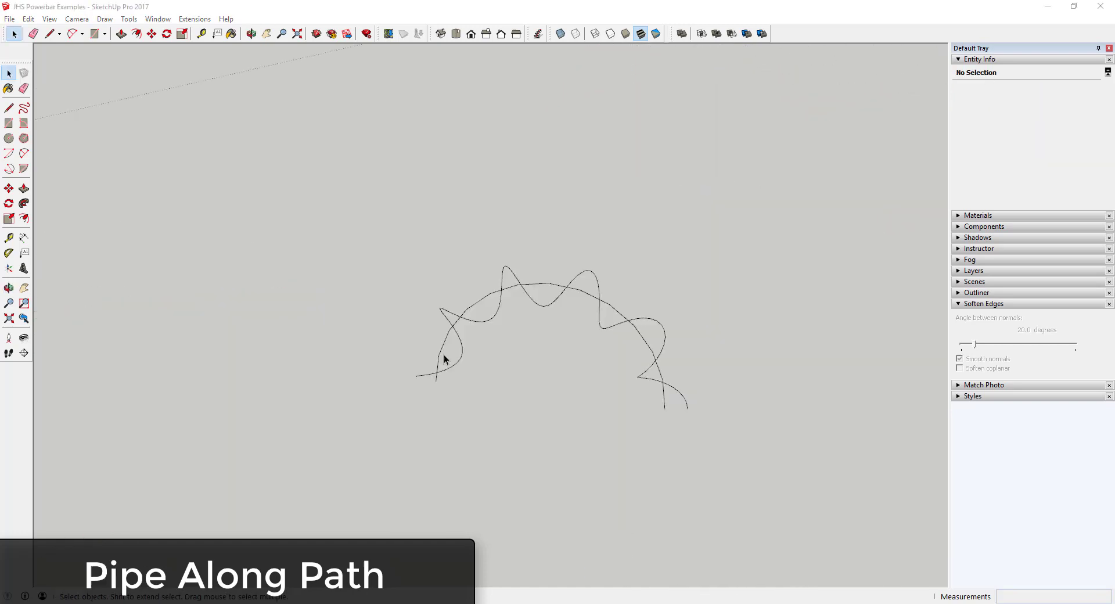
Create a pipe along the smooth arc with Pipe Along Path, leaving the wavy curve out.
{"action": "left_click", "coordinate": [443, 356]}
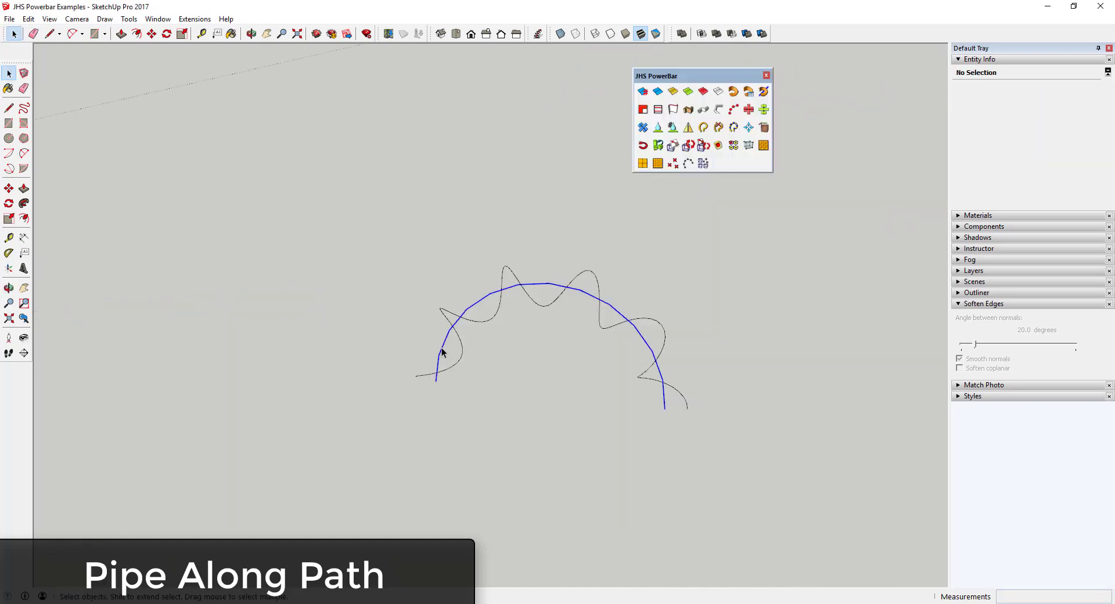
{"action": "left_click", "coordinate": [707, 110]}
{"action": "left_click", "coordinate": [497, 364]}
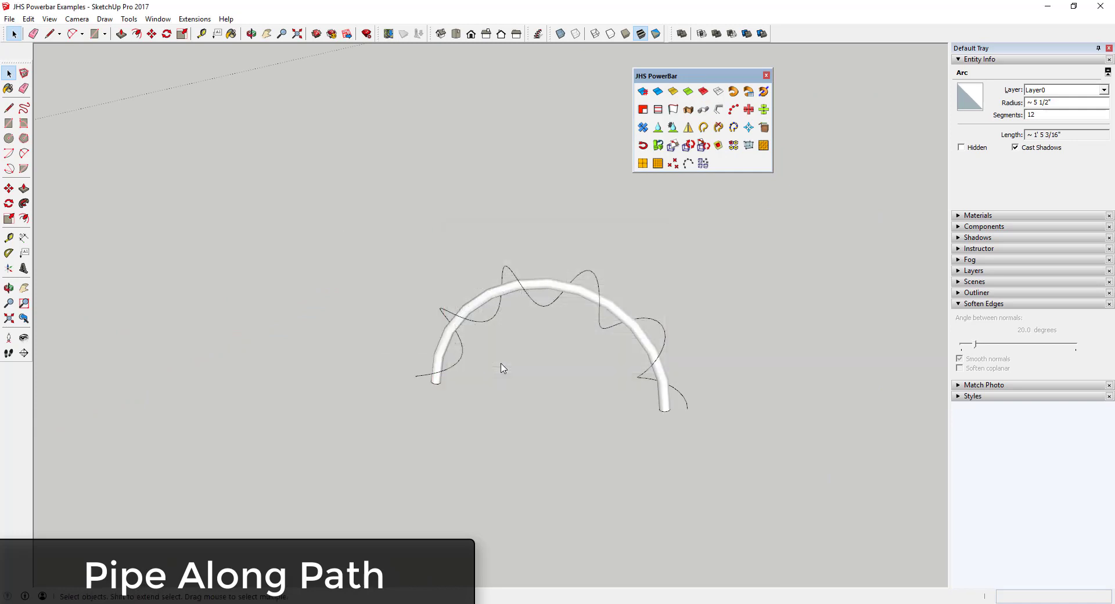
Create a pipe of 1/2" outside diameter and 8 segments along the wavy curve, letting the skewed path be readjusted.
{"action": "left_click", "coordinate": [485, 319]}
{"action": "left_click", "coordinate": [704, 109]}
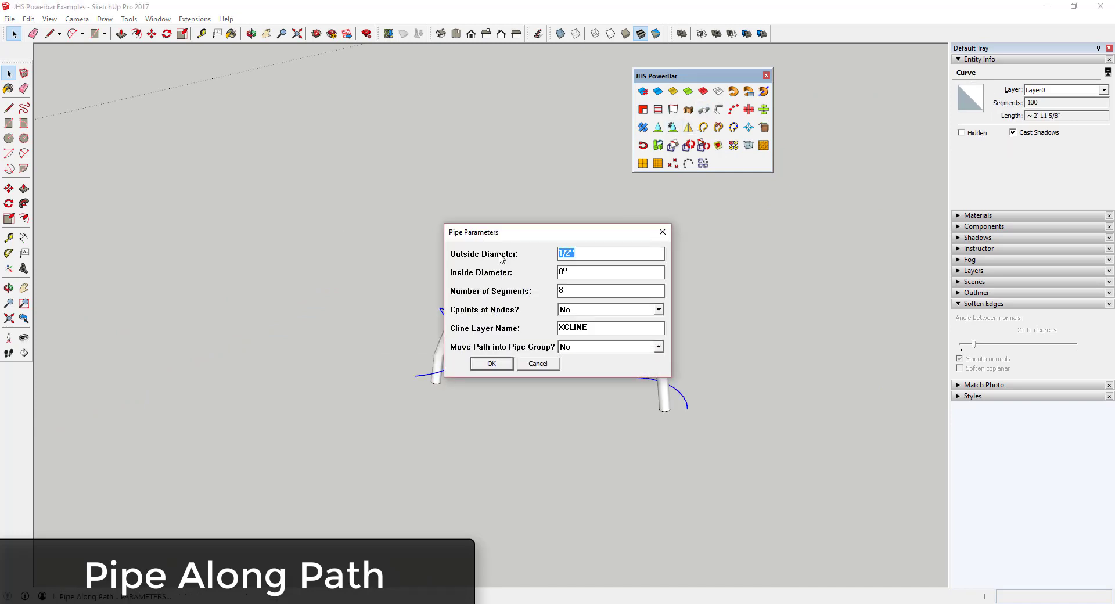
{"action": "left_click", "coordinate": [491, 364]}
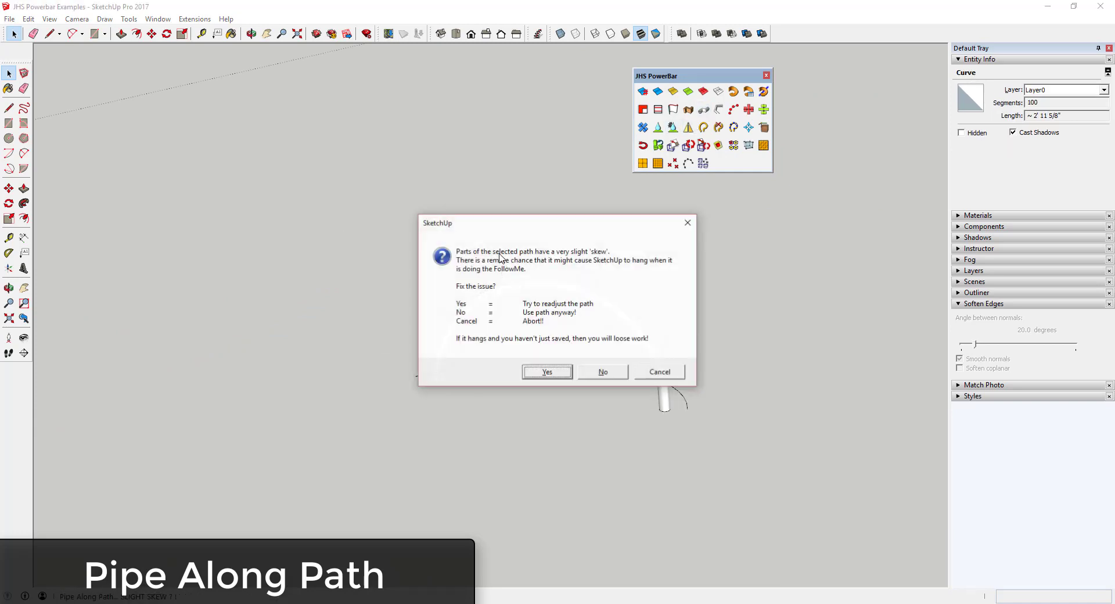
{"action": "left_click", "coordinate": [546, 373]}
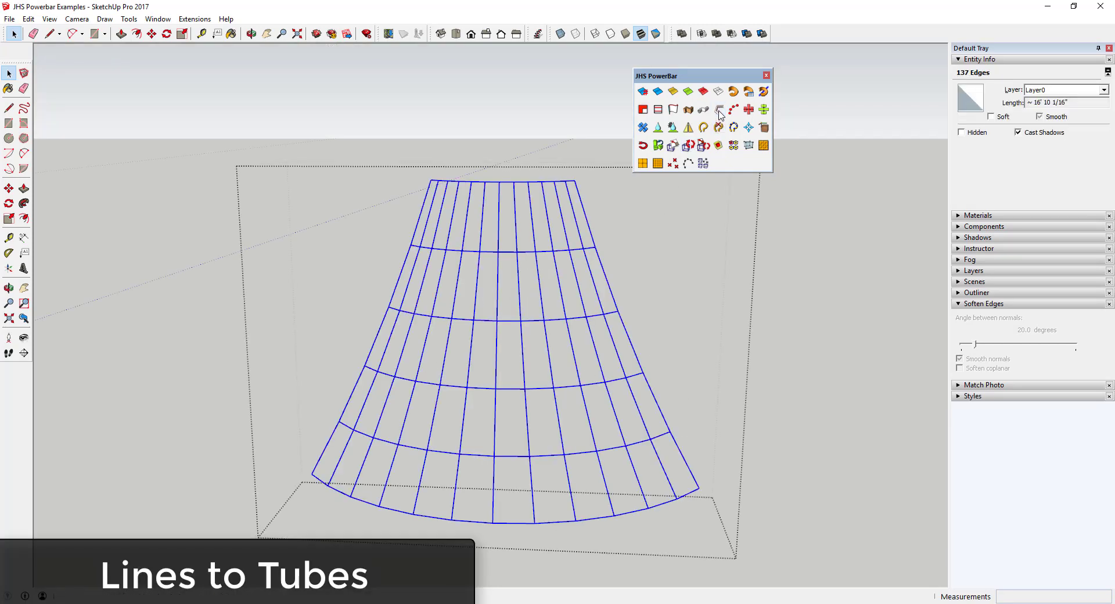
Convert the flared grid's edges into grouped tubes with Lines to Tubes, using a diameter of .25 and precision 10.
{"action": "left_click", "coordinate": [719, 110]}
{"action": "left_click_drag", "start_coordinate": [607, 322], "coordinate": [464, 331]}
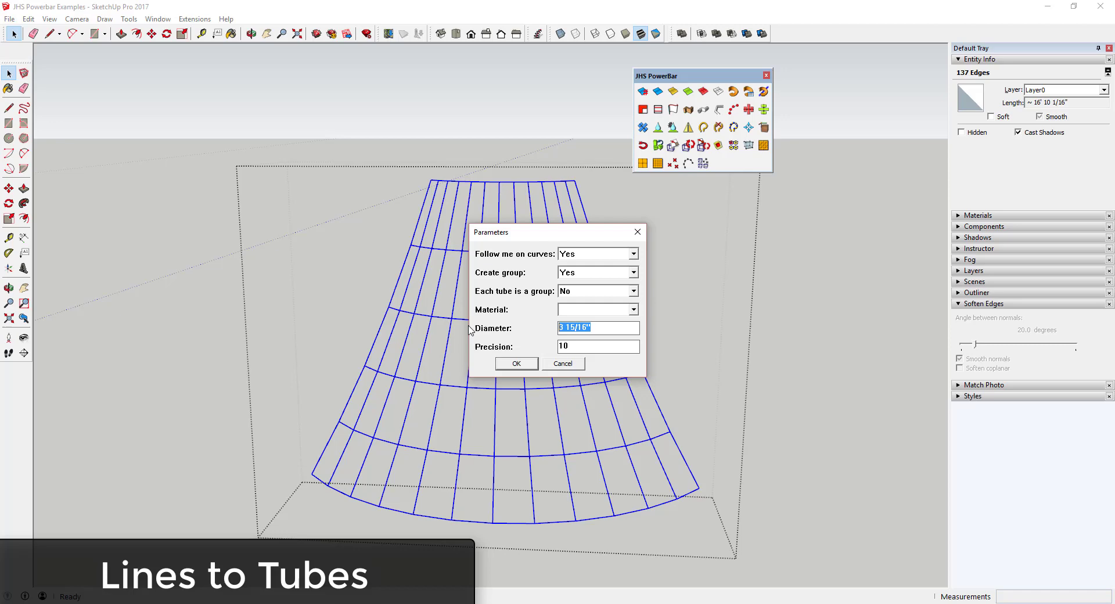
{"action": "type", "text": ".25"}
{"action": "key", "text": "Return"}
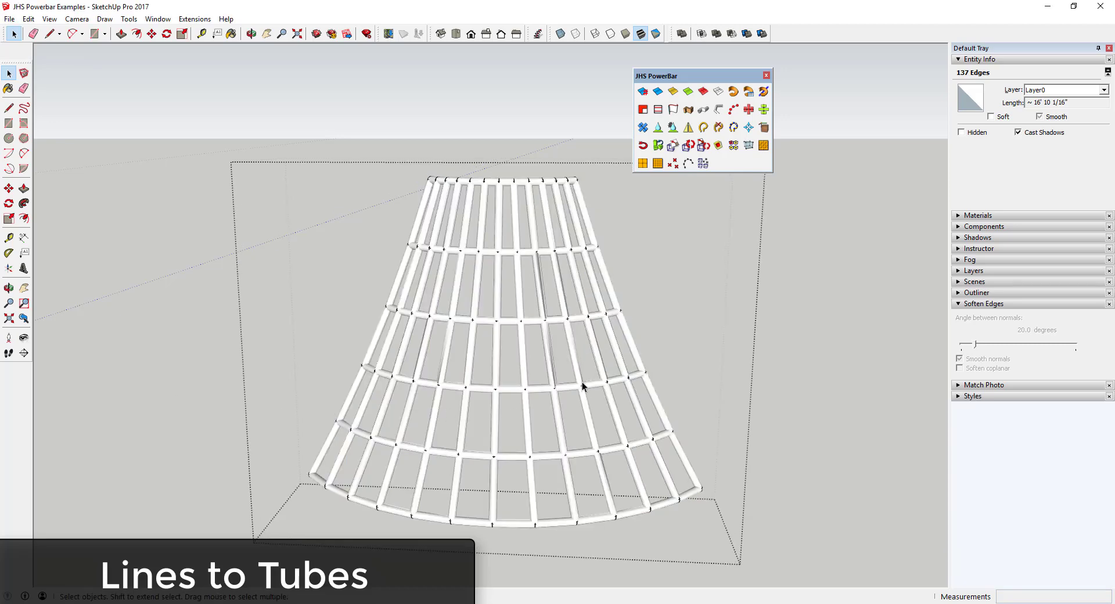
{"action": "middle_click_drag", "start_coordinate": [593, 408], "coordinate": [758, 327]}
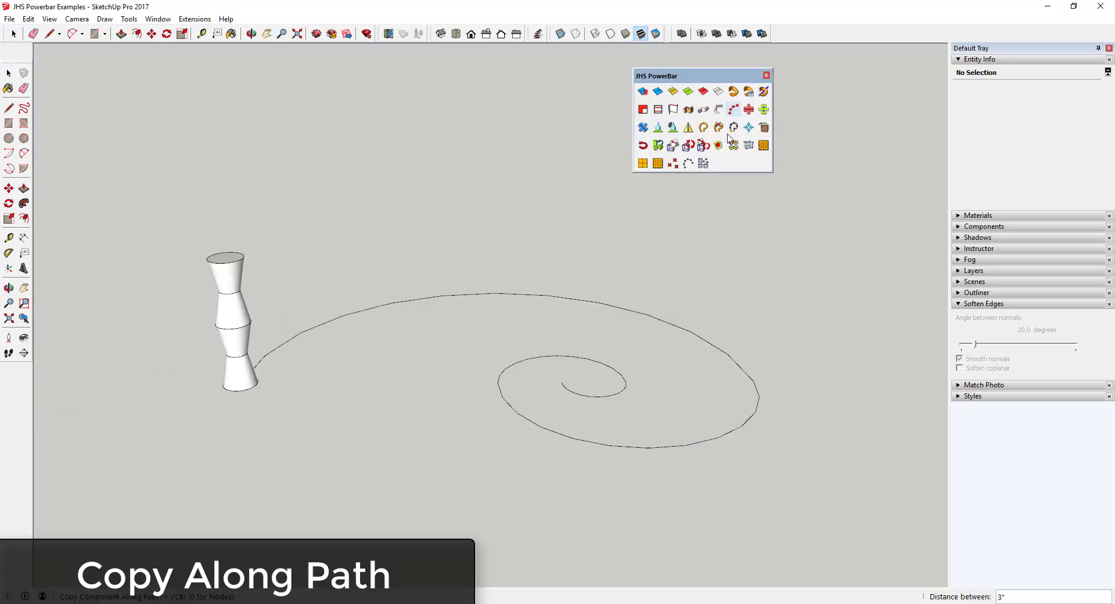
Copy the column component along the spiral with Copy Along Path at 3" spacing, changing the spacing to 6 and finally 2.
{"action": "left_click", "coordinate": [591, 307]}
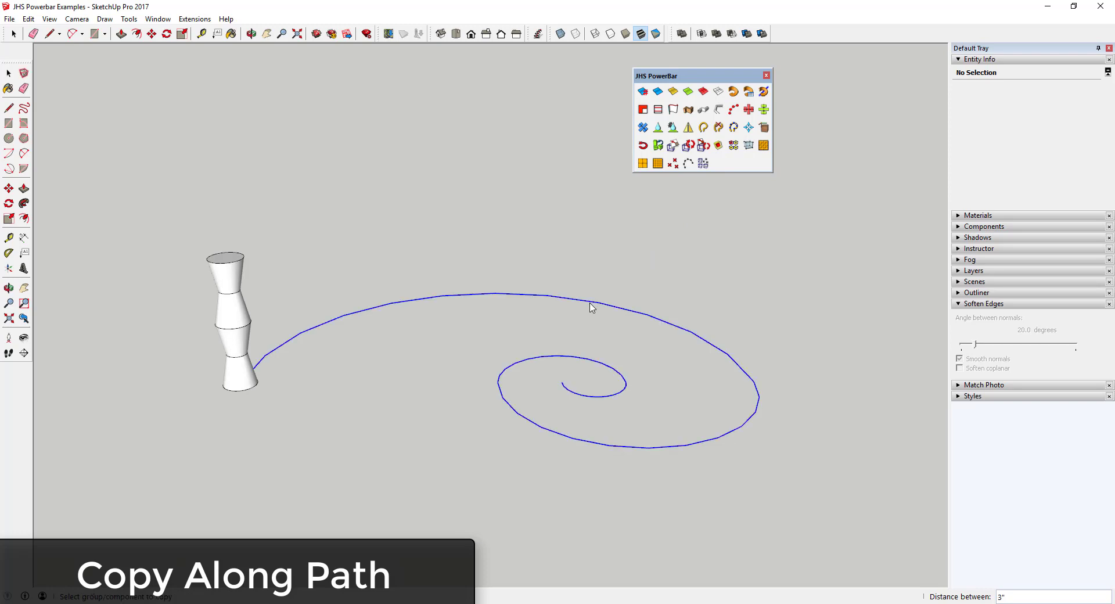
{"action": "left_click", "coordinate": [225, 319]}
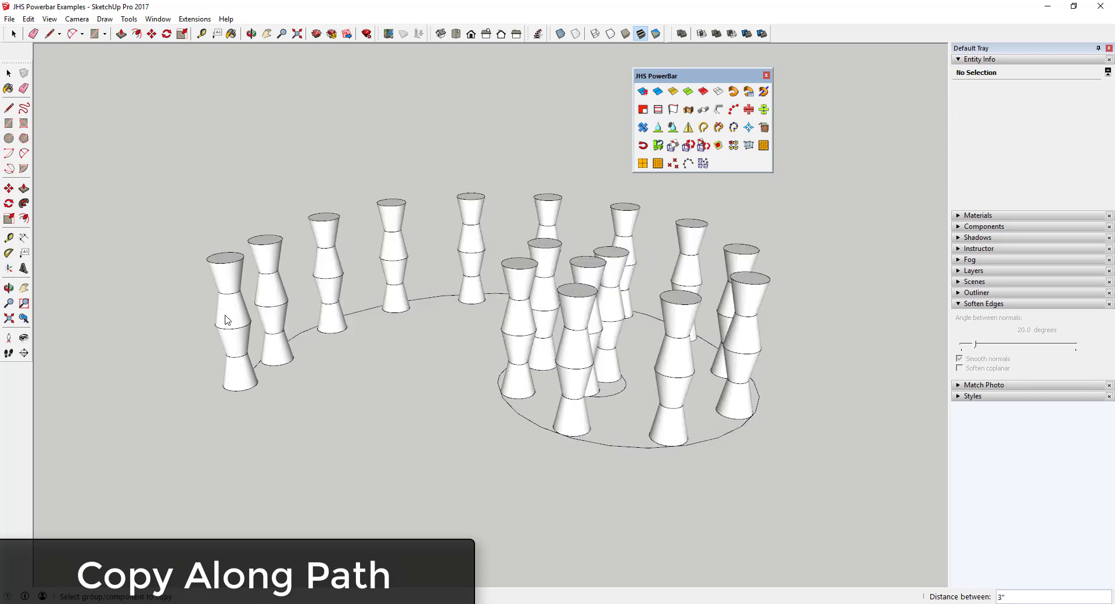
{"action": "type", "text": "6"}
{"action": "key", "text": "Return"}
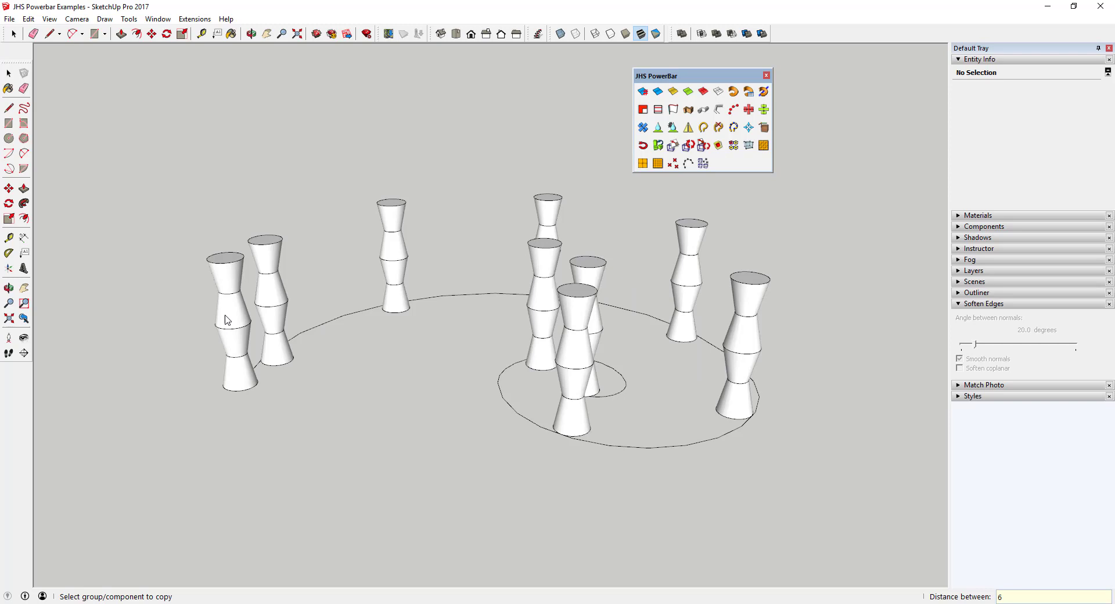
{"action": "type", "text": "2"}
{"action": "key", "text": "Return"}
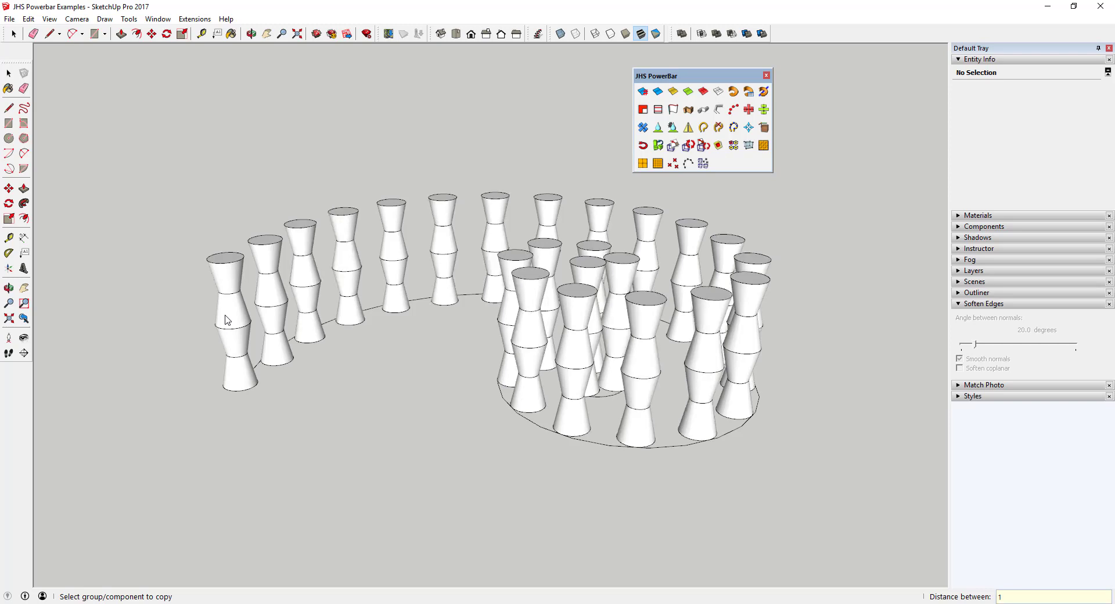
Align the five scattered cylinder components with each other along the blue axis.
{"action": "left_click_drag", "start_coordinate": [193, 140], "coordinate": [713, 513]}
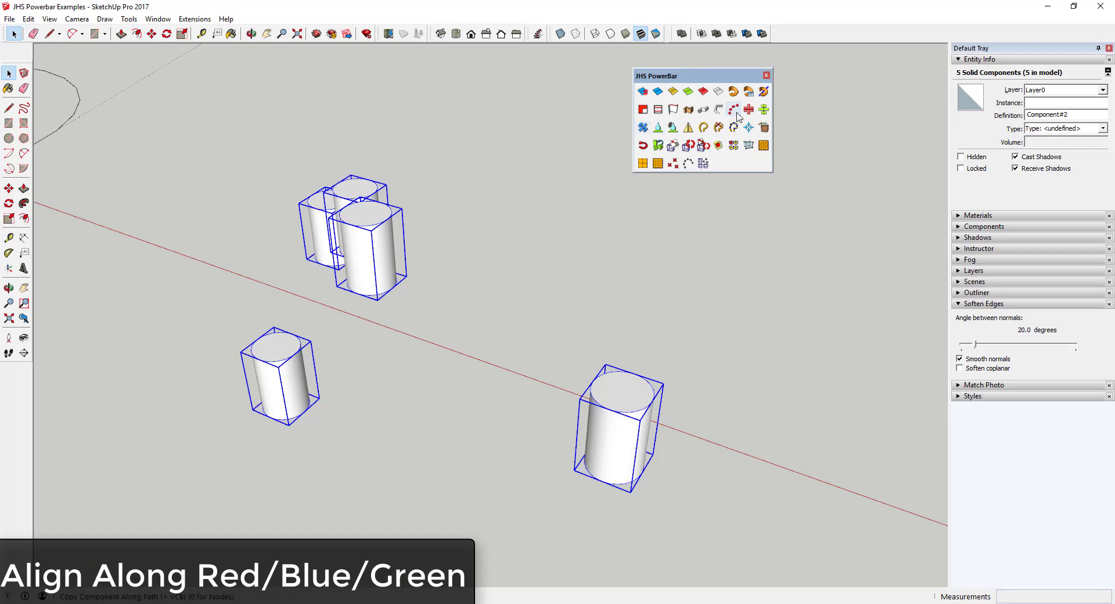
{"action": "left_click", "coordinate": [643, 130]}
{"action": "middle_click_drag", "start_coordinate": [498, 368], "coordinate": [517, 407]}
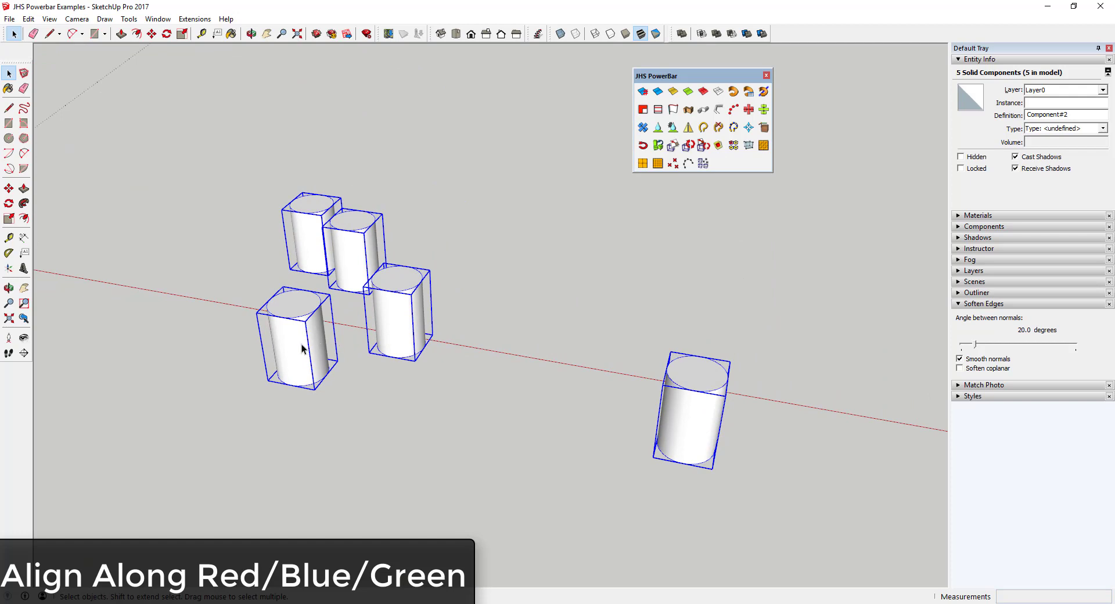
Move the front cylinder about 2' 6 3/8" along the red axis into the gap before the far cylinder.
{"action": "left_click", "coordinate": [301, 349]}
{"action": "key", "text": "m"}
{"action": "left_click", "coordinate": [301, 349]}
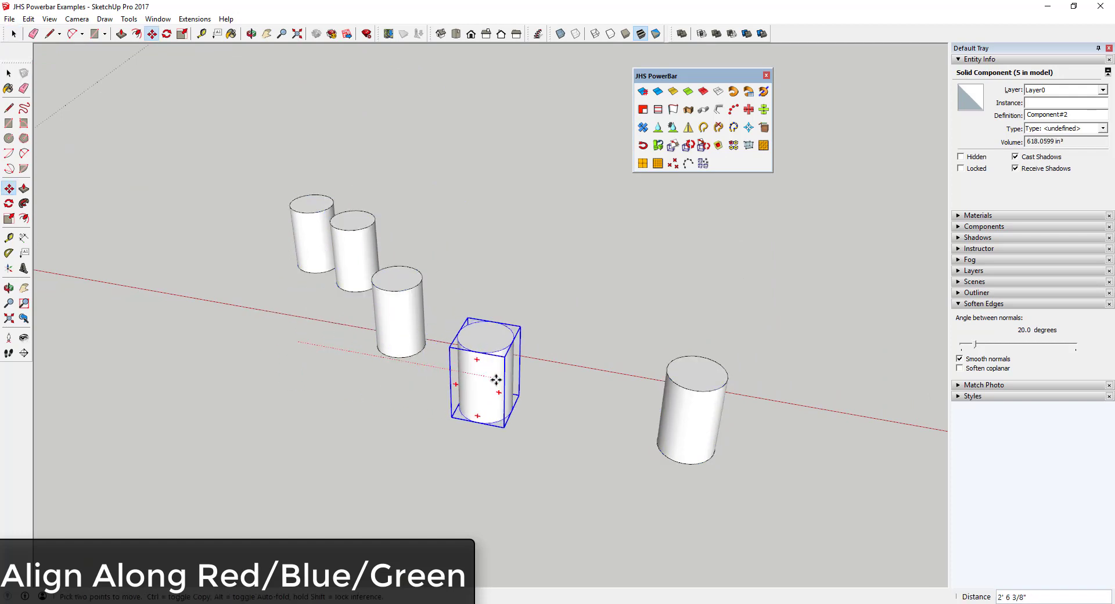
{"action": "left_click", "coordinate": [497, 382]}
Select all five cylinders and align them along the green axis.
{"action": "key", "text": "space"}
{"action": "left_click_drag", "start_coordinate": [238, 159], "coordinate": [786, 514]}
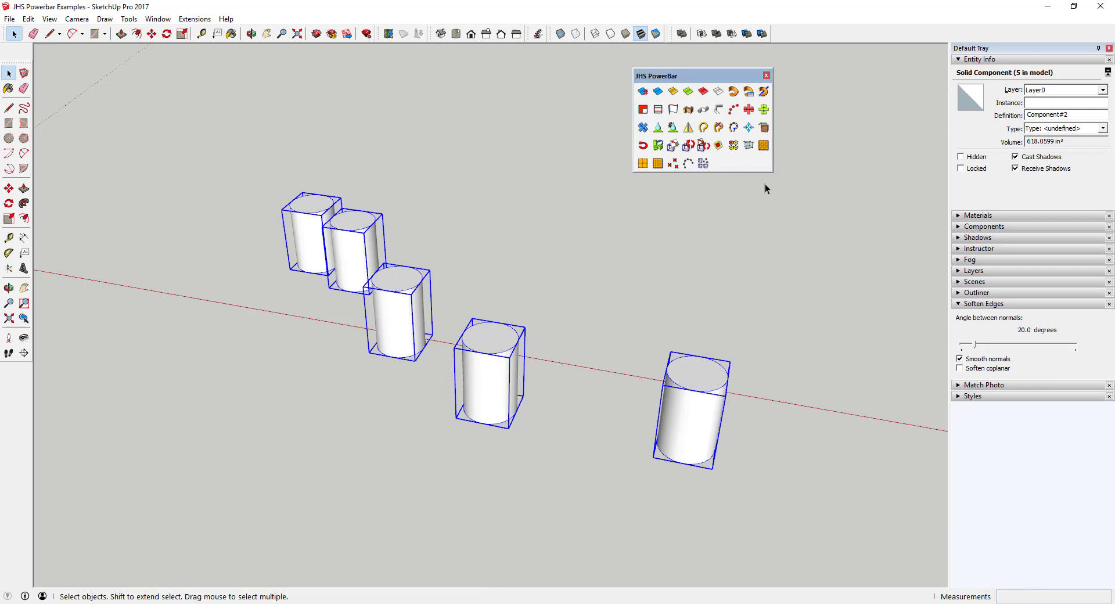
{"action": "middle_click_drag", "start_coordinate": [764, 116], "coordinate": [766, 118]}
{"action": "middle_click_drag", "start_coordinate": [597, 284], "coordinate": [605, 262]}
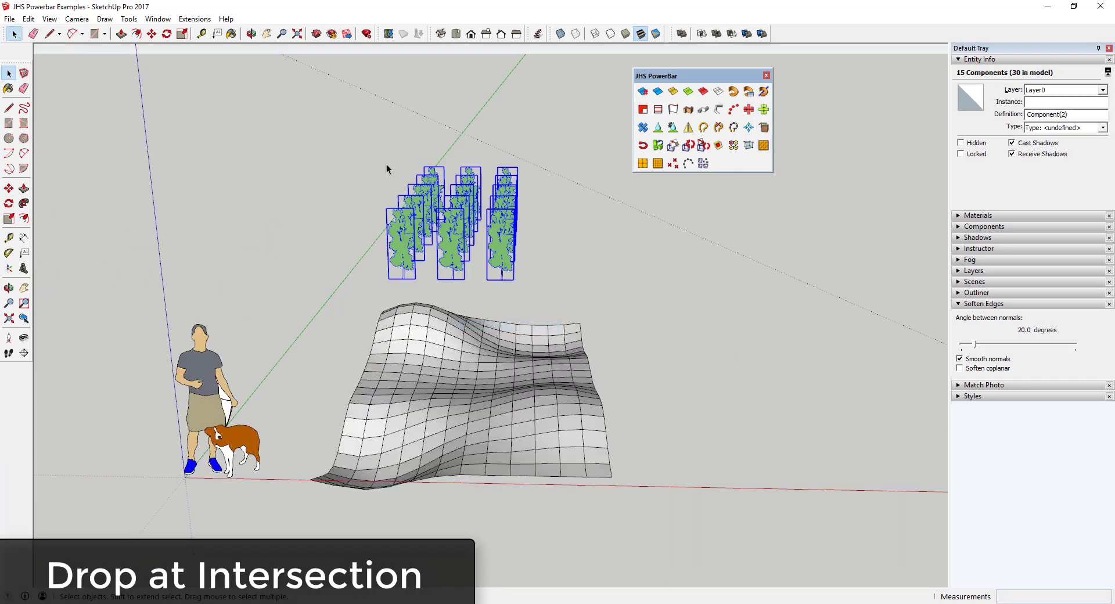
Drop the 15 tree components onto the terrain mesh below with Drop at Intersection.
{"action": "left_click", "coordinate": [658, 127]}
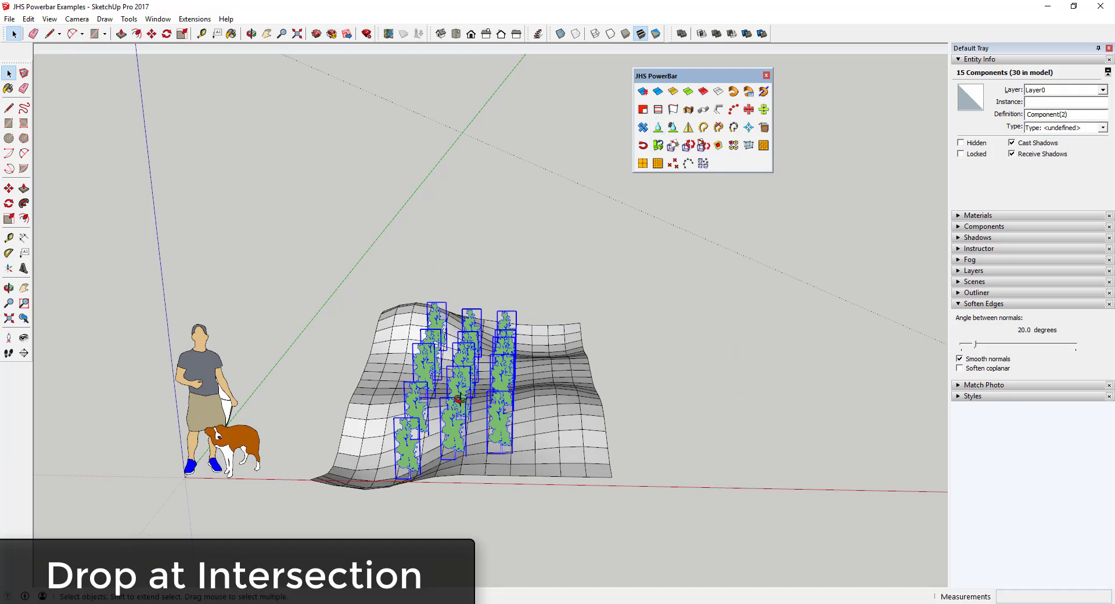
{"action": "middle_click_drag", "start_coordinate": [459, 399], "coordinate": [568, 309]}
{"action": "scroll", "coordinate": [514, 393], "scroll_direction": "up", "scroll_amount": 3}
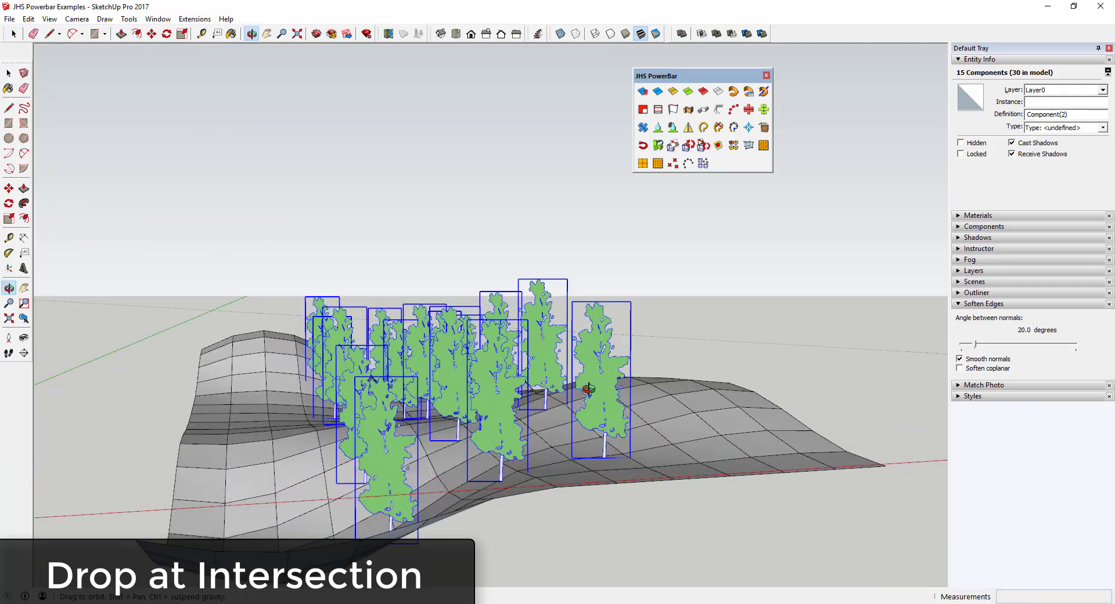
{"action": "left_click_drag", "start_coordinate": [588, 389], "coordinate": [465, 478]}
{"action": "key", "text": "space"}
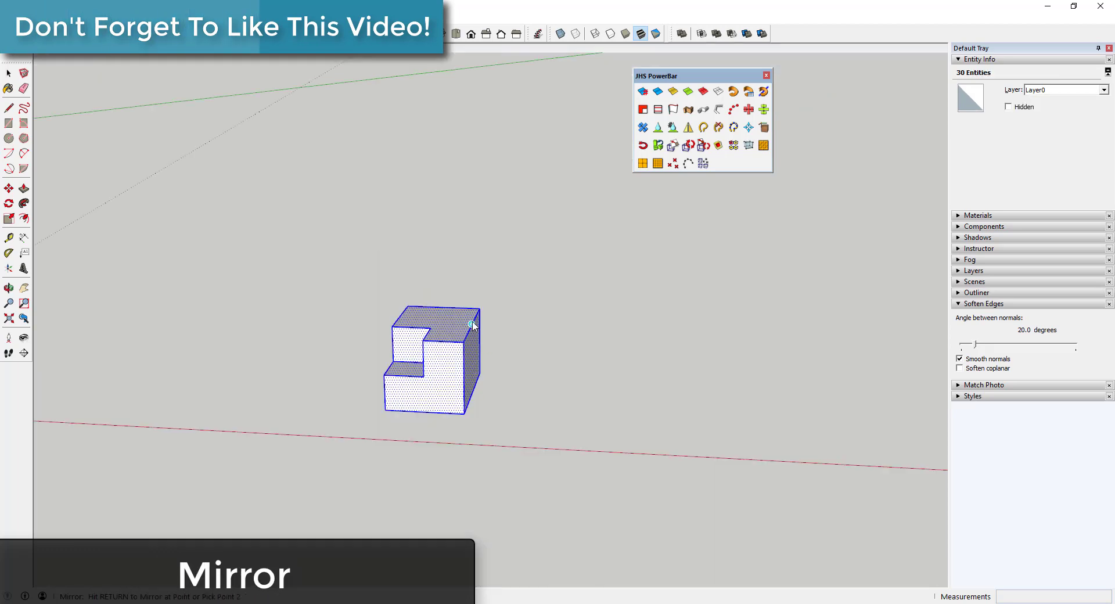
Mirror the stepped block across its side face, and mirror the combined shape across its back face.
{"action": "left_click", "coordinate": [479, 379]}
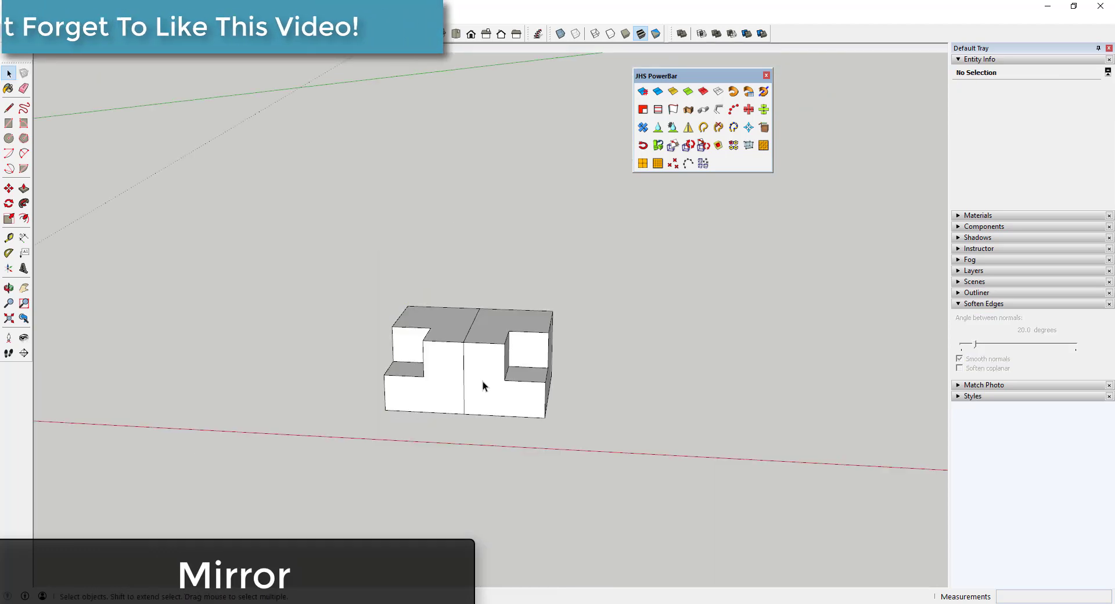
{"action": "left_click_drag", "start_coordinate": [355, 275], "coordinate": [627, 471]}
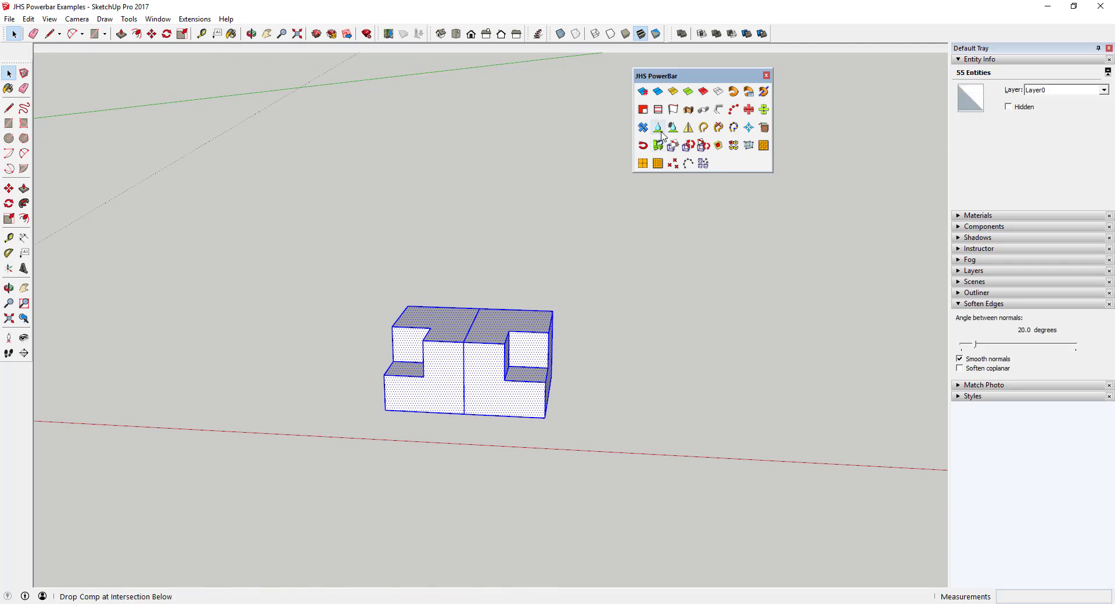
{"action": "left_click", "coordinate": [689, 127]}
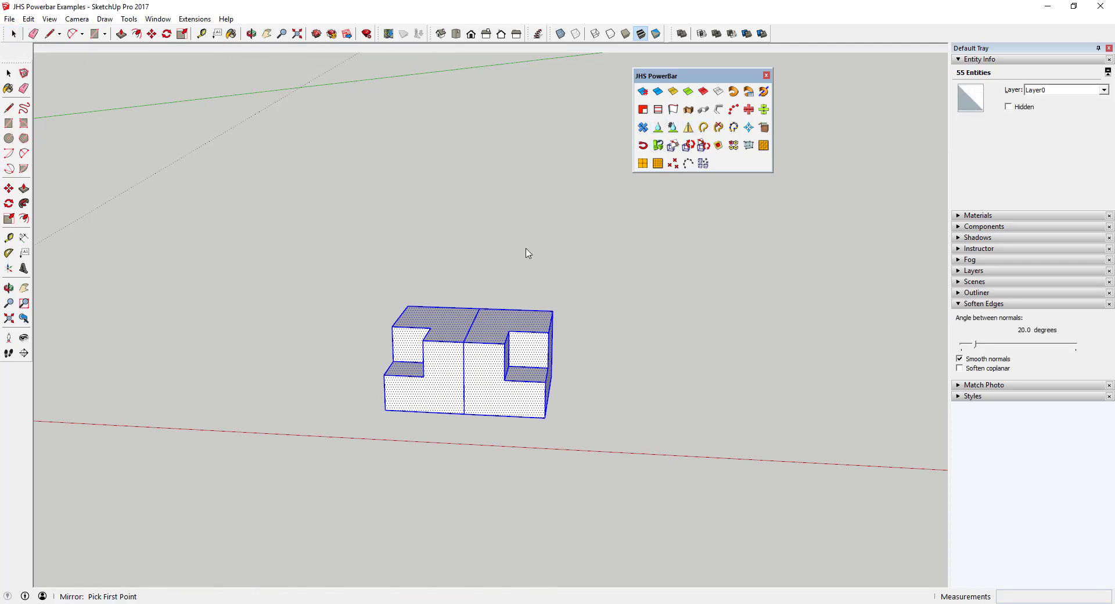
{"action": "left_click", "coordinate": [408, 307]}
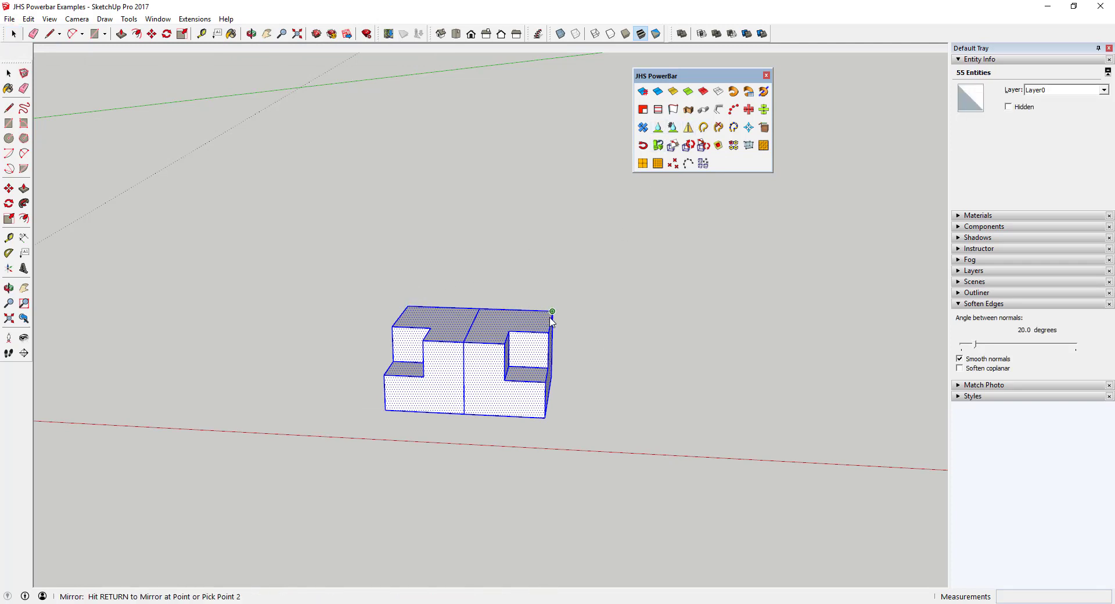
{"action": "left_click", "coordinate": [549, 335]}
{"action": "middle_click_drag", "start_coordinate": [540, 337], "coordinate": [657, 277]}
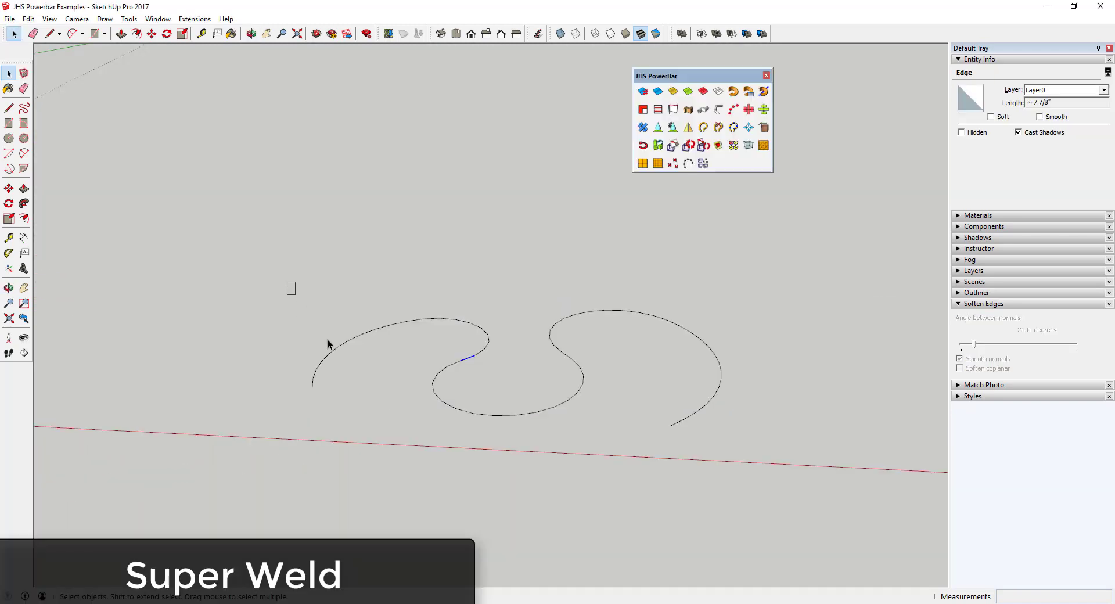
Weld all edges of the winding line into one curve with Super Weld and select it to check.
{"action": "left_click_drag", "start_coordinate": [289, 283], "coordinate": [519, 446]}
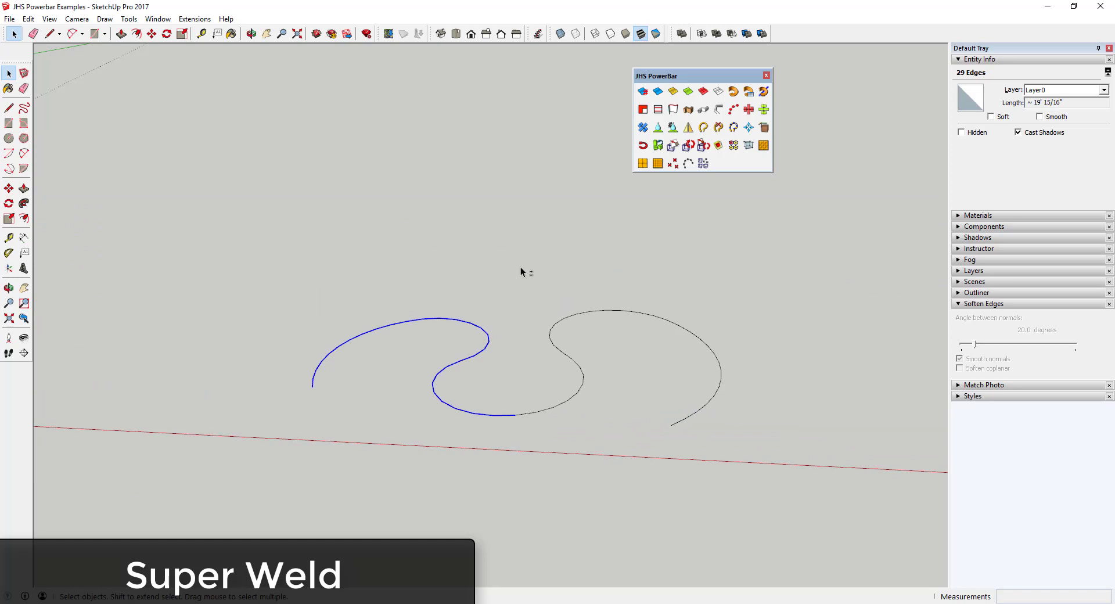
{"action": "left_click_drag", "start_coordinate": [521, 267], "coordinate": [765, 473], "text": "shift"}
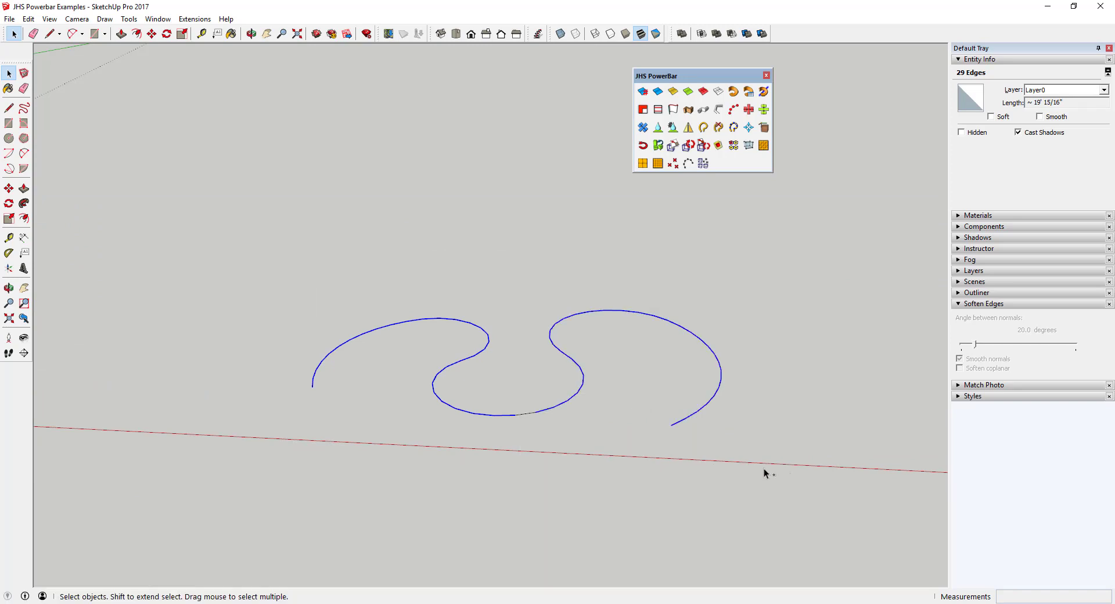
{"action": "left_click", "coordinate": [525, 415], "text": "shift"}
{"action": "left_click", "coordinate": [706, 133]}
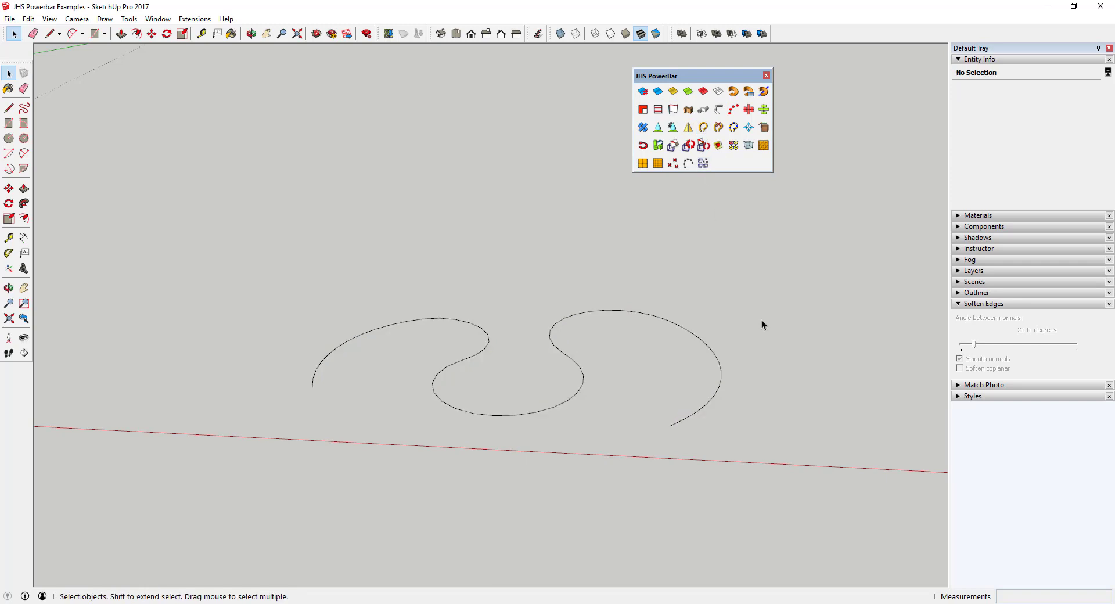
{"action": "left_click", "coordinate": [568, 362]}
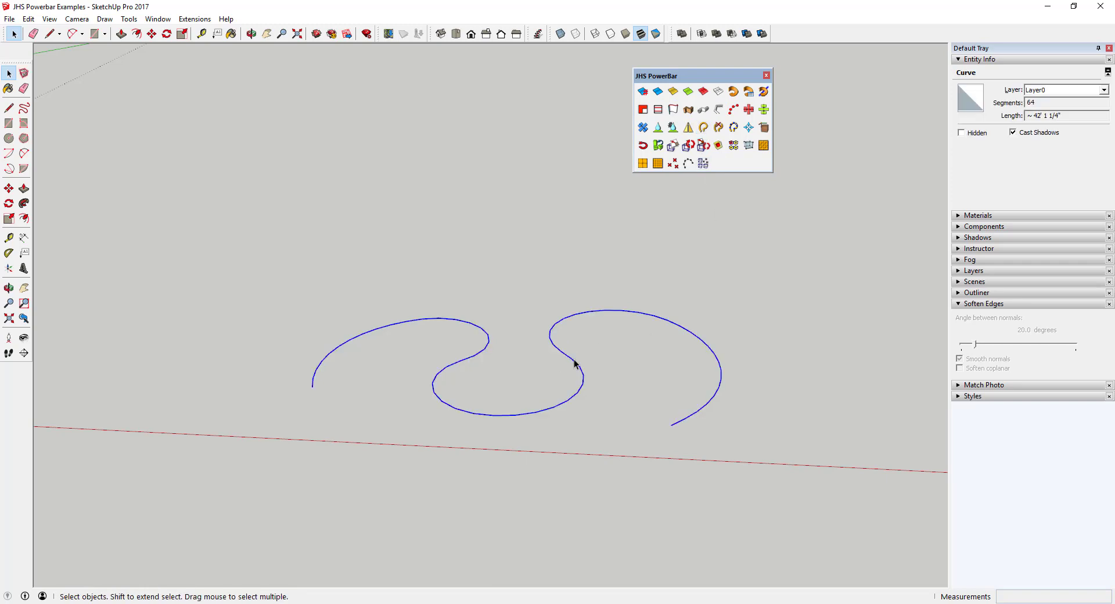
Explode the winding welded curve into separate edges with Explode Curves and select one edge to check.
{"action": "left_click", "coordinate": [737, 328]}
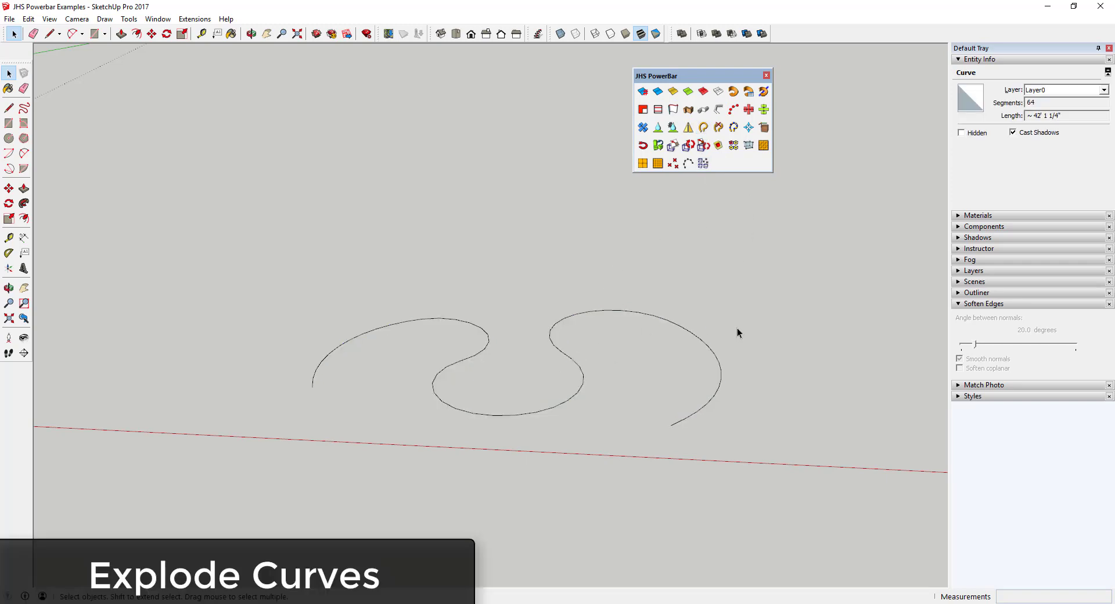
{"action": "left_click_drag", "start_coordinate": [269, 267], "coordinate": [786, 472]}
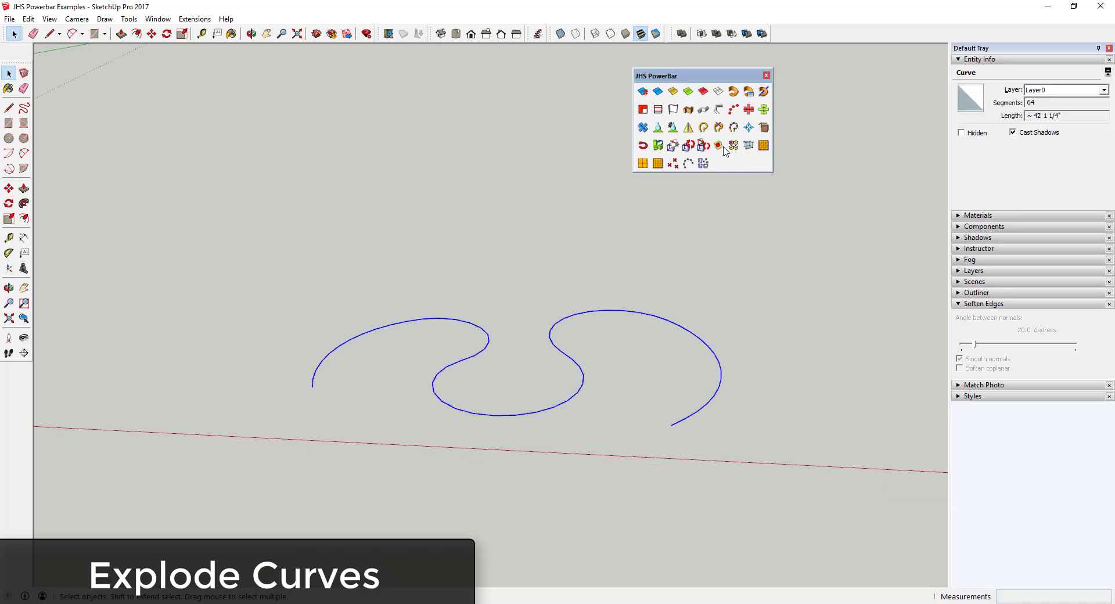
{"action": "left_click", "coordinate": [718, 128]}
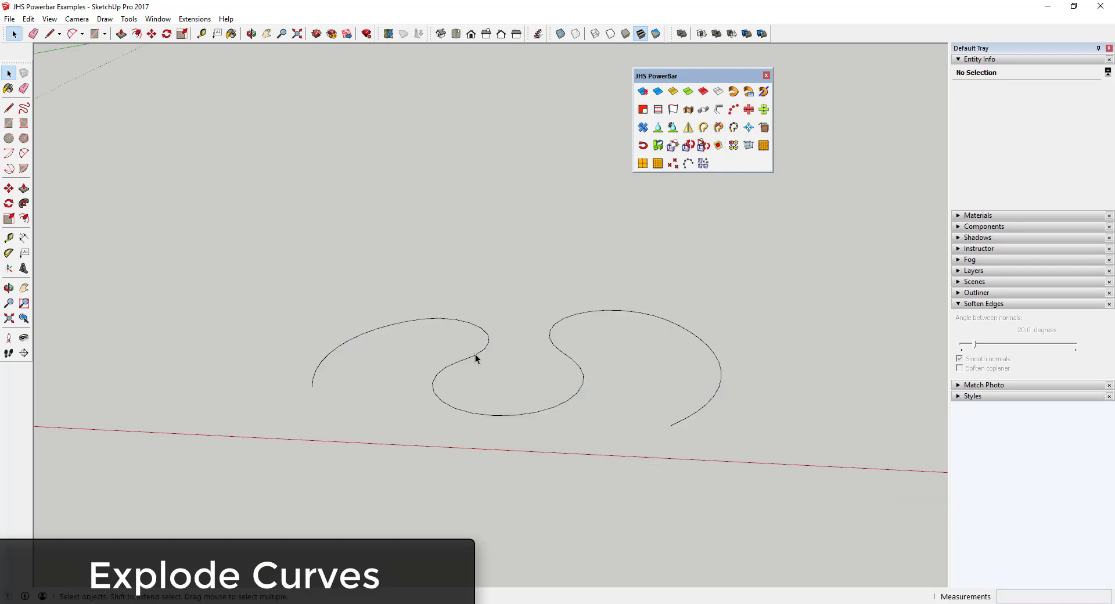
{"action": "left_click", "coordinate": [458, 360]}
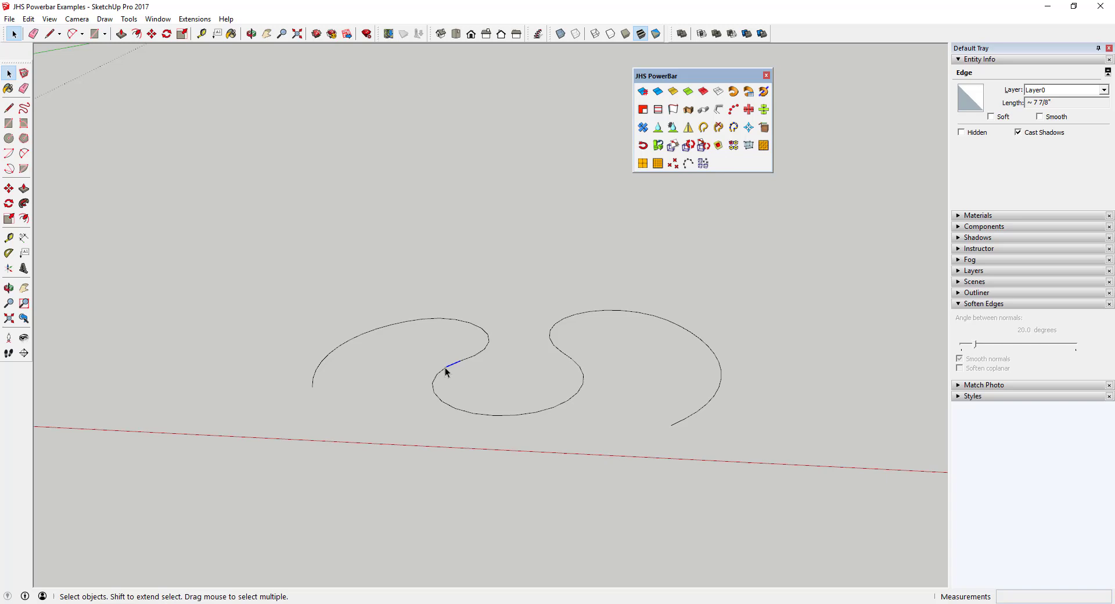
Select all edges of the winding line, weld them back into one curve and select it to check.
{"action": "left_click_drag", "start_coordinate": [255, 272], "coordinate": [723, 488]}
{"action": "left_click", "coordinate": [703, 128]}
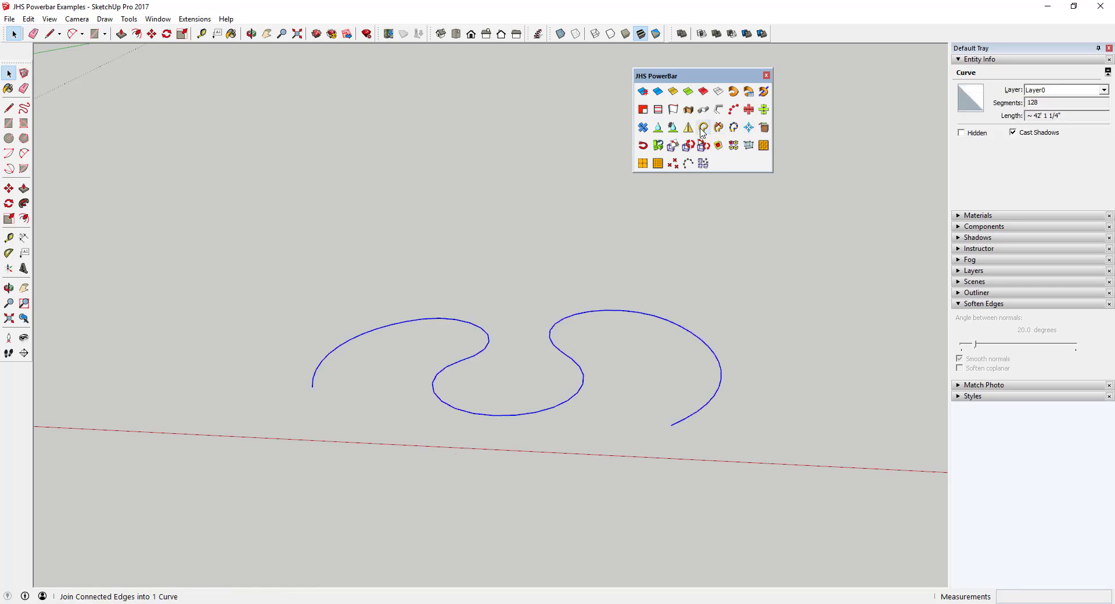
{"action": "left_click", "coordinate": [475, 356]}
Divide the welded curve by number into 48 equal segments, and divide it again into 24 equal segments.
{"action": "left_click", "coordinate": [734, 127]}
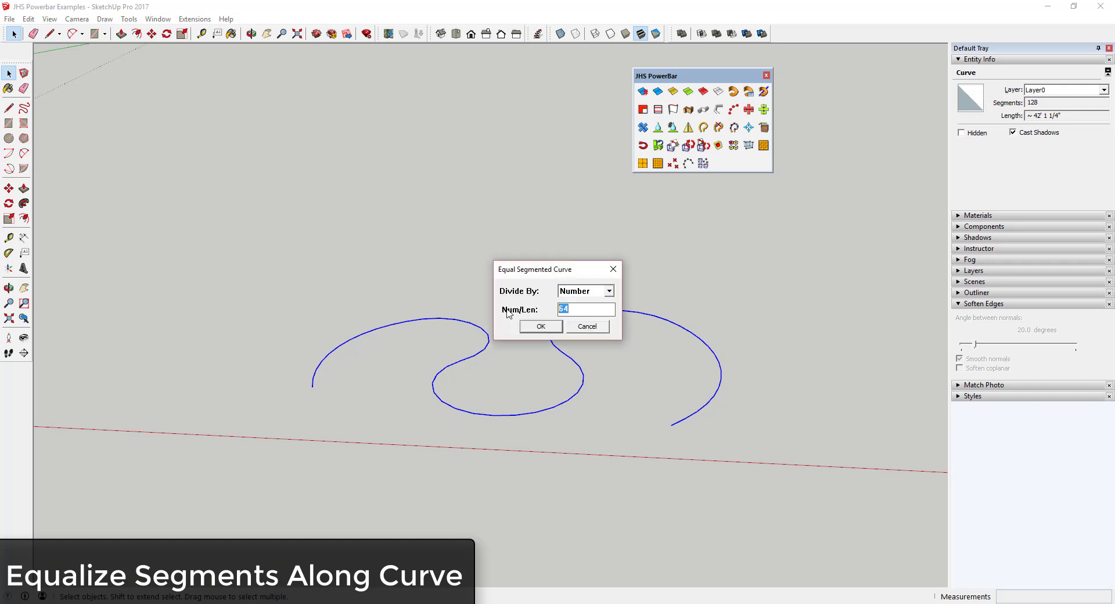
{"action": "type", "text": "4"}
{"action": "key", "text": "Return"}
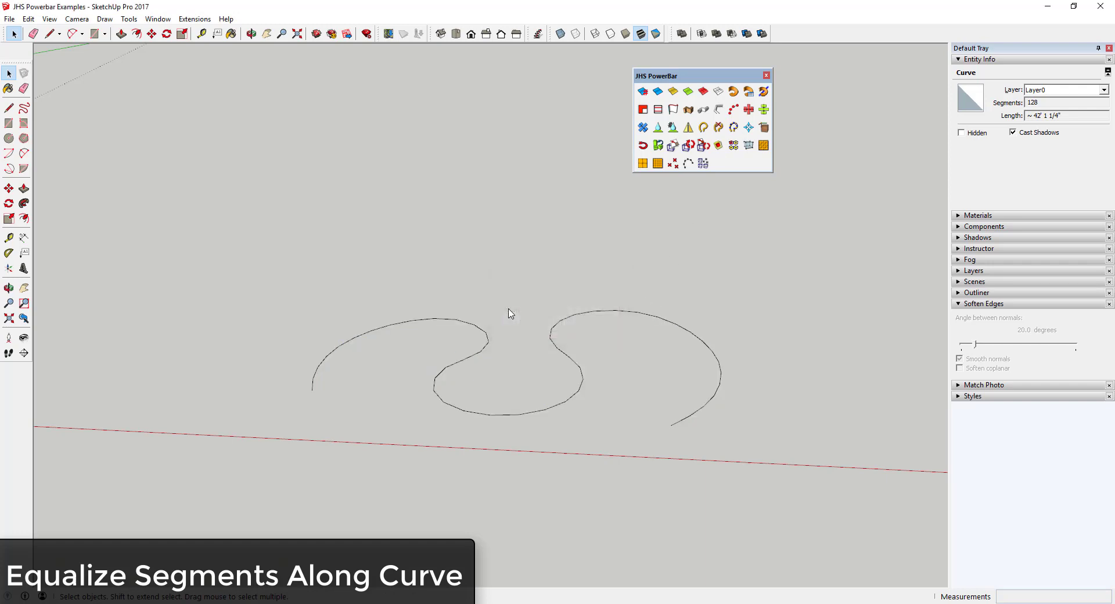
{"action": "left_click", "coordinate": [484, 350]}
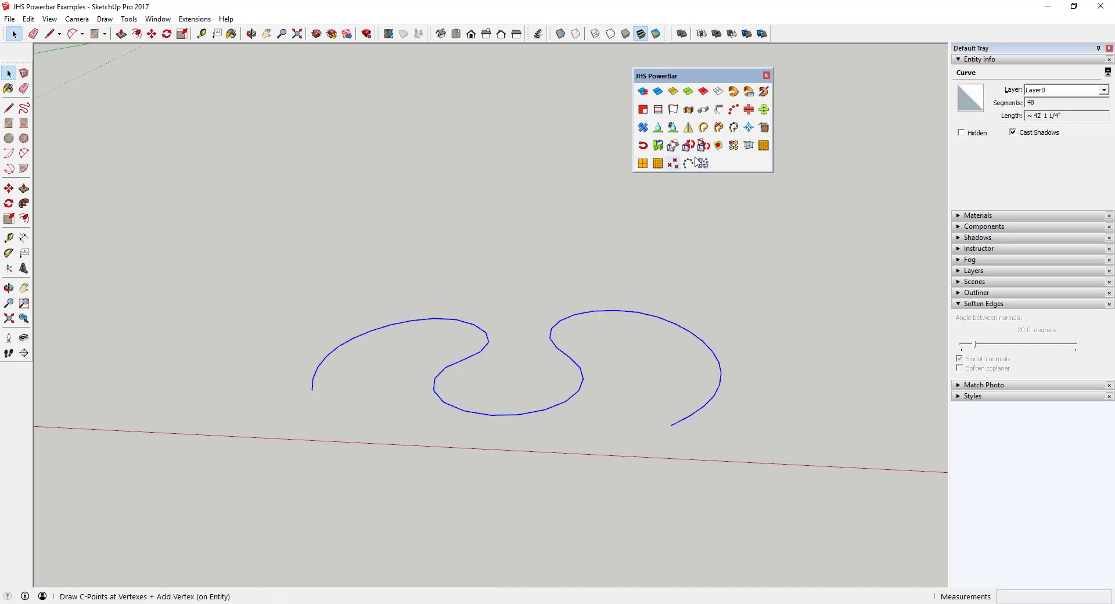
{"action": "left_click", "coordinate": [733, 127]}
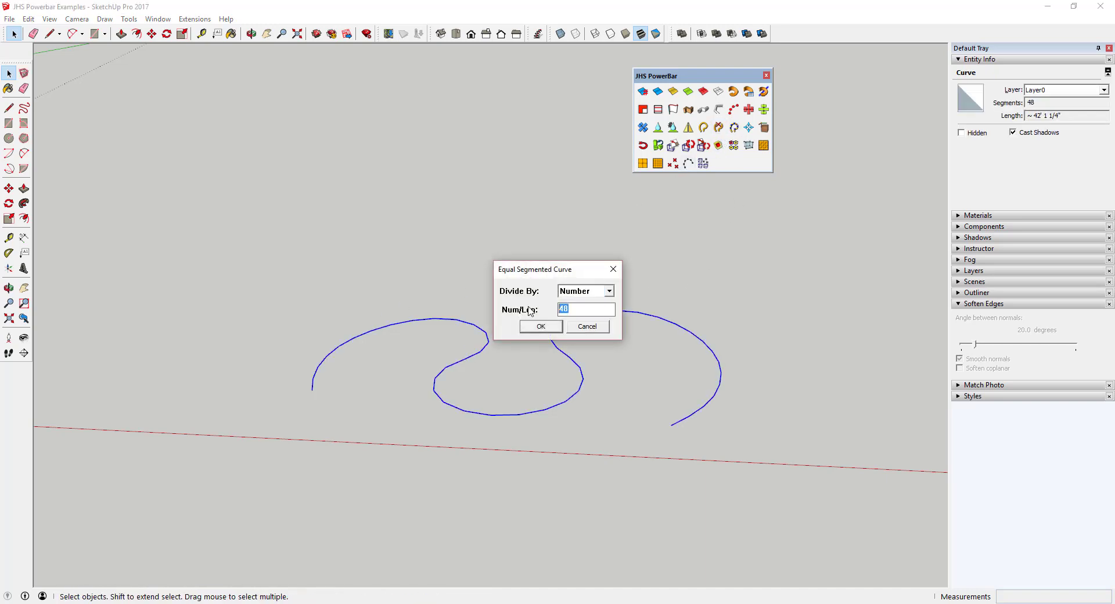
{"action": "type", "text": "24"}
{"action": "key", "text": "Return"}
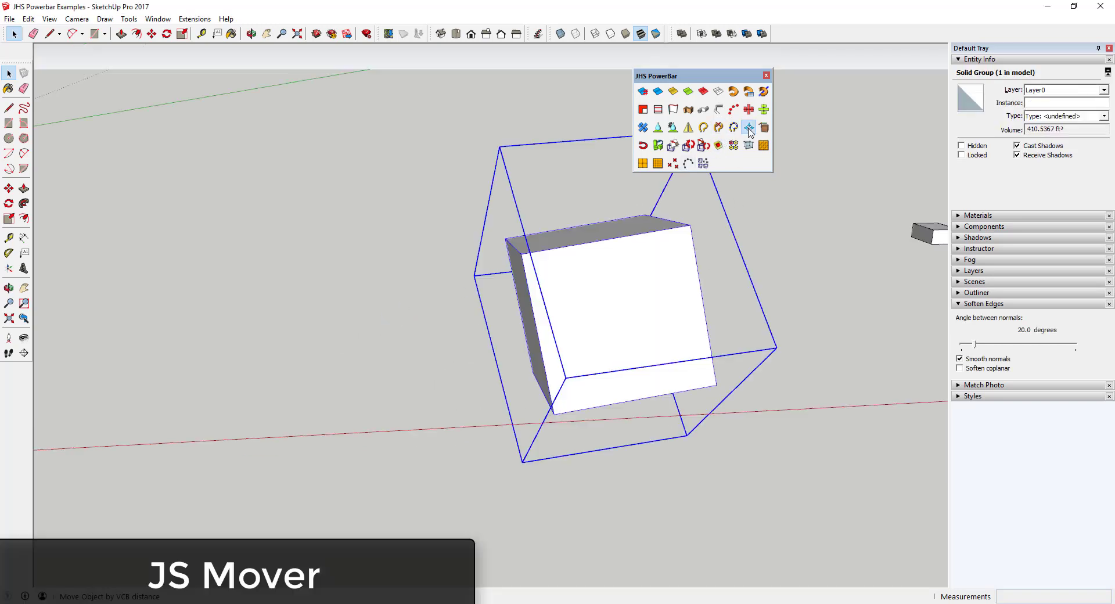
Nudge the tilted box group repeatedly in increments of 3 15/16" with JS Mover, mainly along the red axis.
{"action": "left_click", "coordinate": [749, 128]}
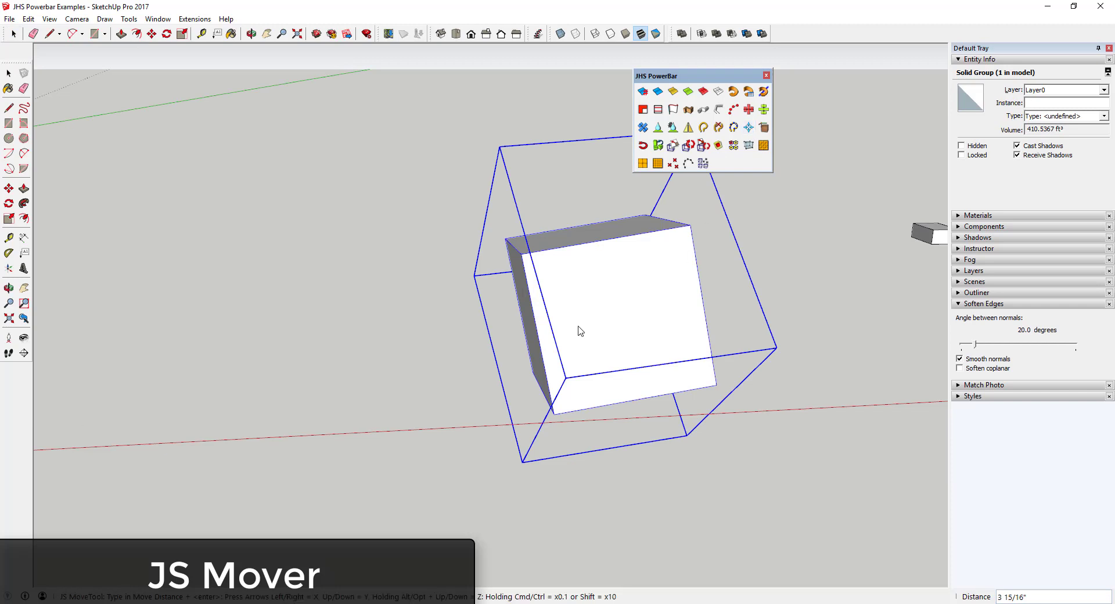
{"action": "key", "text": "Left"}
{"action": "key", "text": "Left"}
{"action": "key", "text": "Left"}
{"action": "key", "text": "Left"}
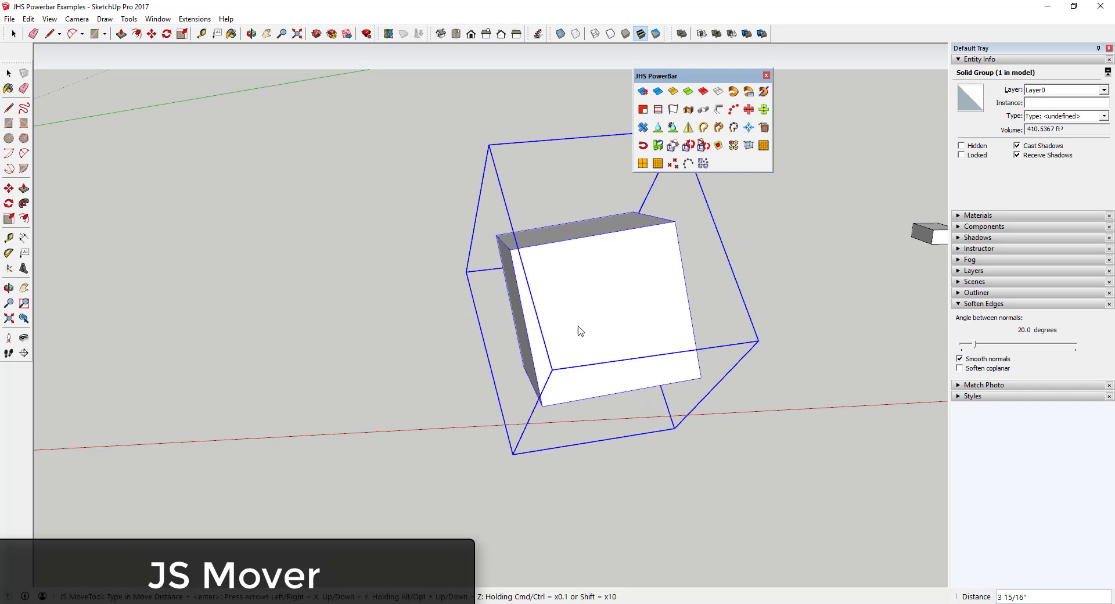
{"action": "key", "text": "Left"}
{"action": "key", "text": "Left"}
{"action": "key", "text": "Left"}
{"action": "key", "text": "Left"}
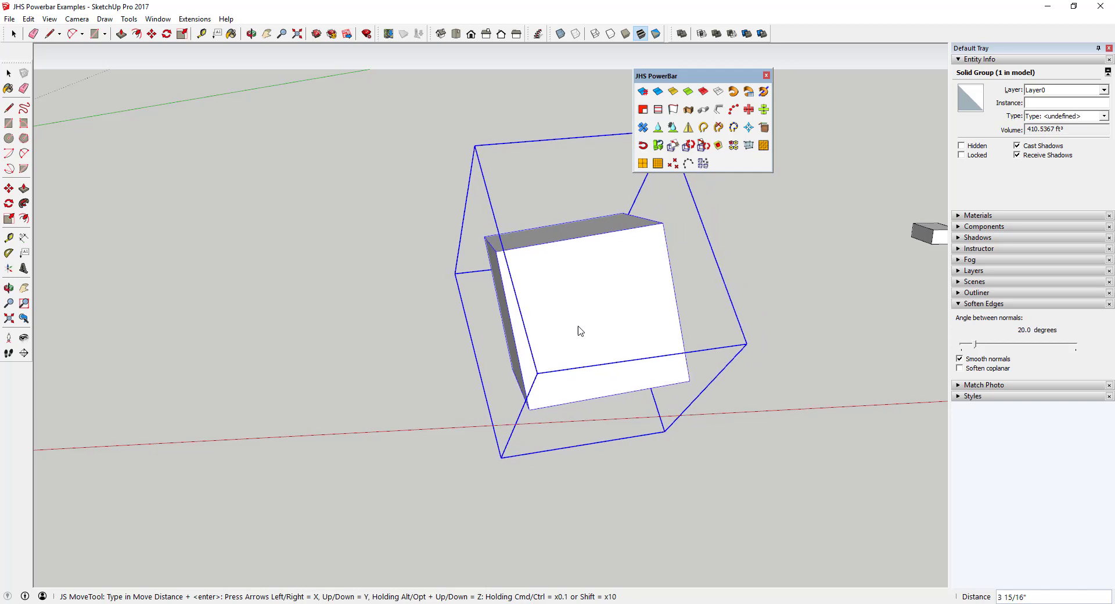
{"action": "key", "text": "Left"}
{"action": "key", "text": "Left"}
{"action": "key", "text": "Left"}
{"action": "key", "text": "Left"}
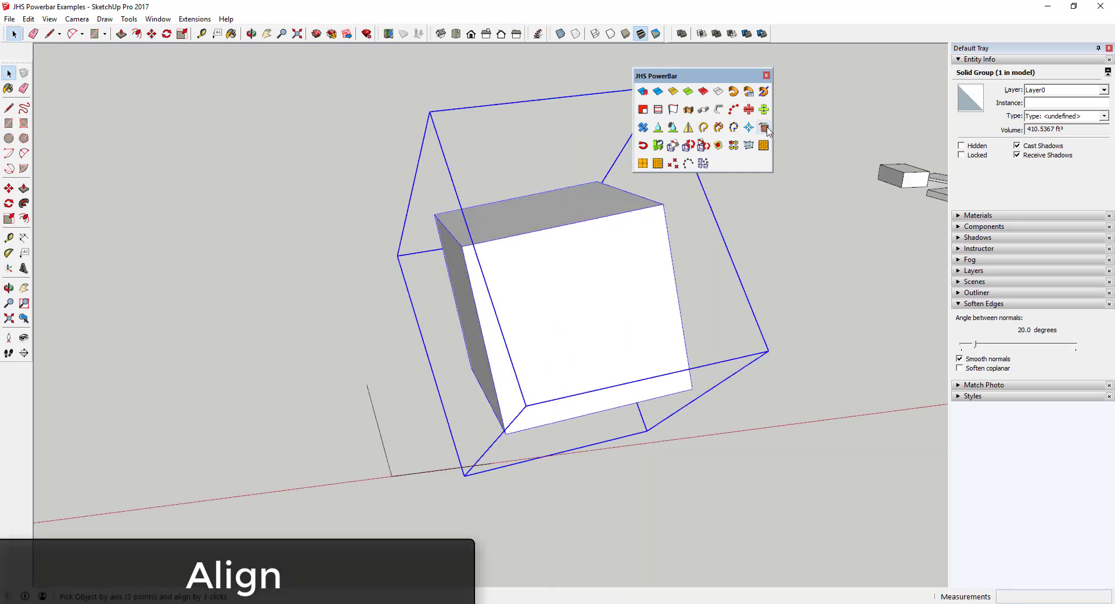
Align the tilted box's front bottom corner and its adjoining edges to the L-shaped guide lines with the Align tool.
{"action": "left_click", "coordinate": [764, 128]}
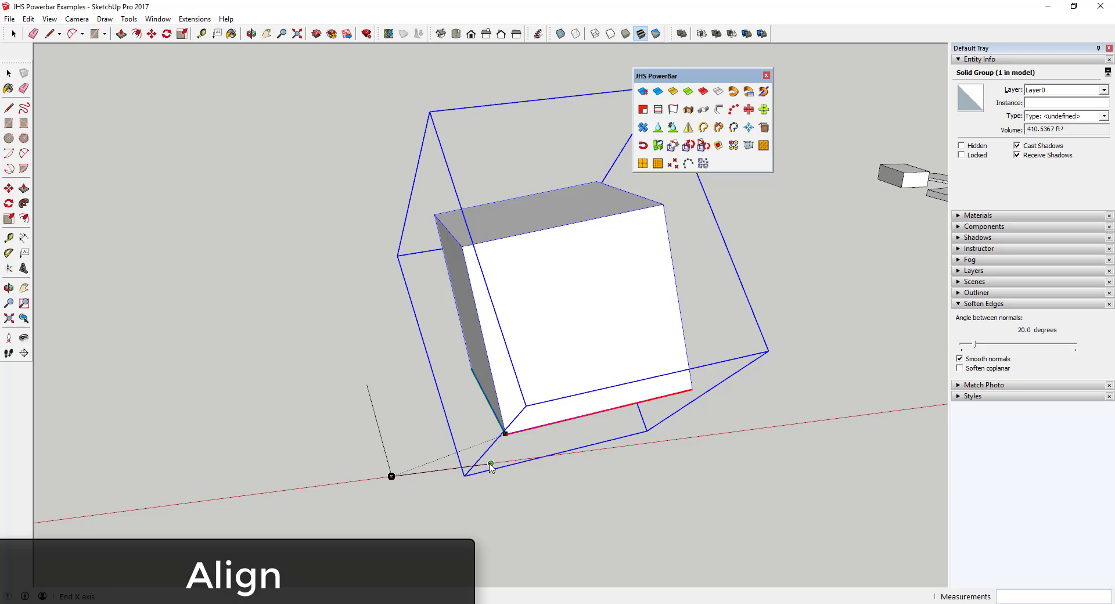
{"action": "left_click", "coordinate": [387, 399]}
{"action": "middle_click_drag", "start_coordinate": [388, 400], "coordinate": [528, 392]}
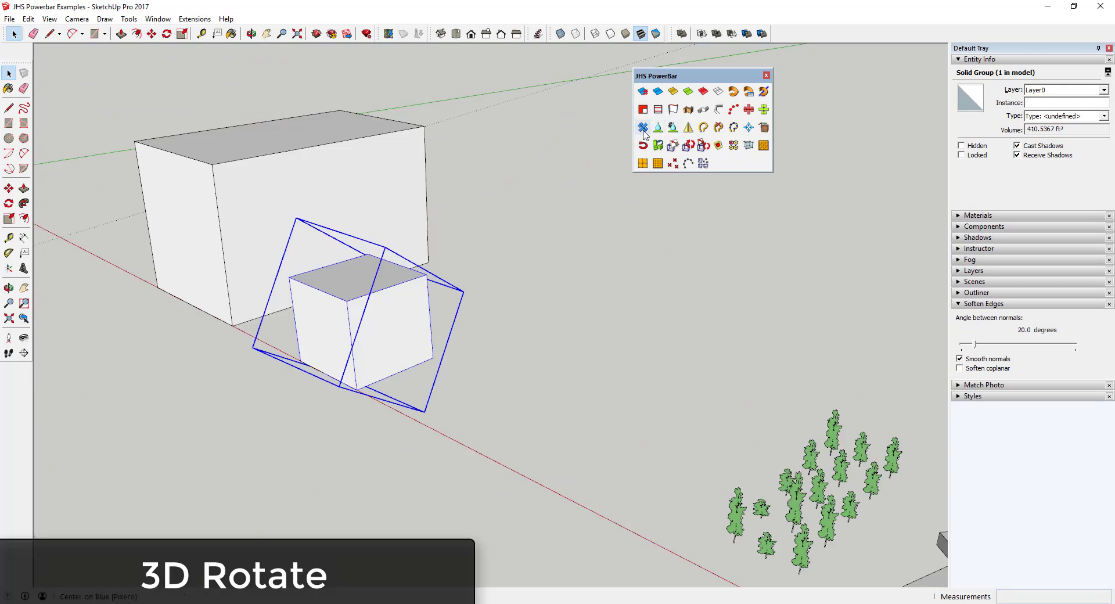
3D-rotate the small box about its bottom corner towards the large block's top corner, and again towards the block's far vertical edge.
{"action": "left_click", "coordinate": [643, 129]}
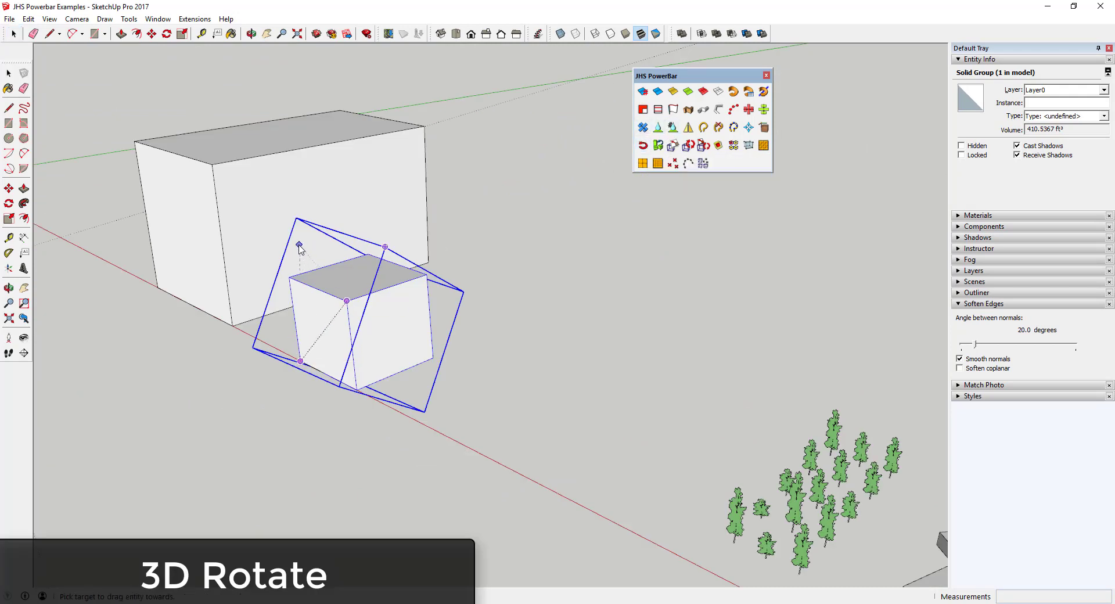
{"action": "left_click", "coordinate": [213, 165]}
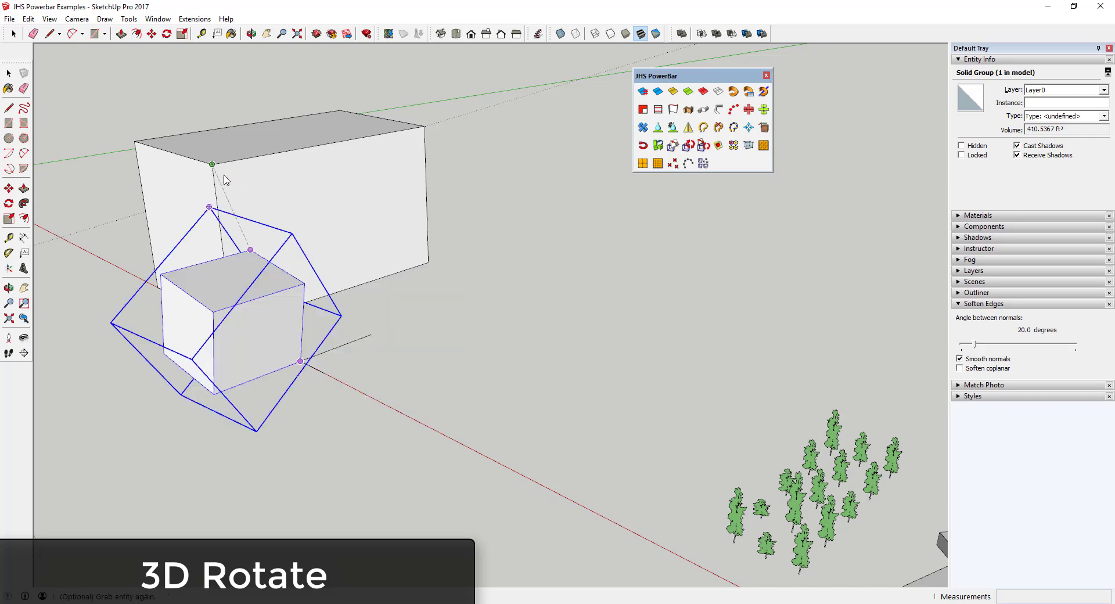
{"action": "middle_click_drag", "start_coordinate": [466, 311], "coordinate": [220, 309]}
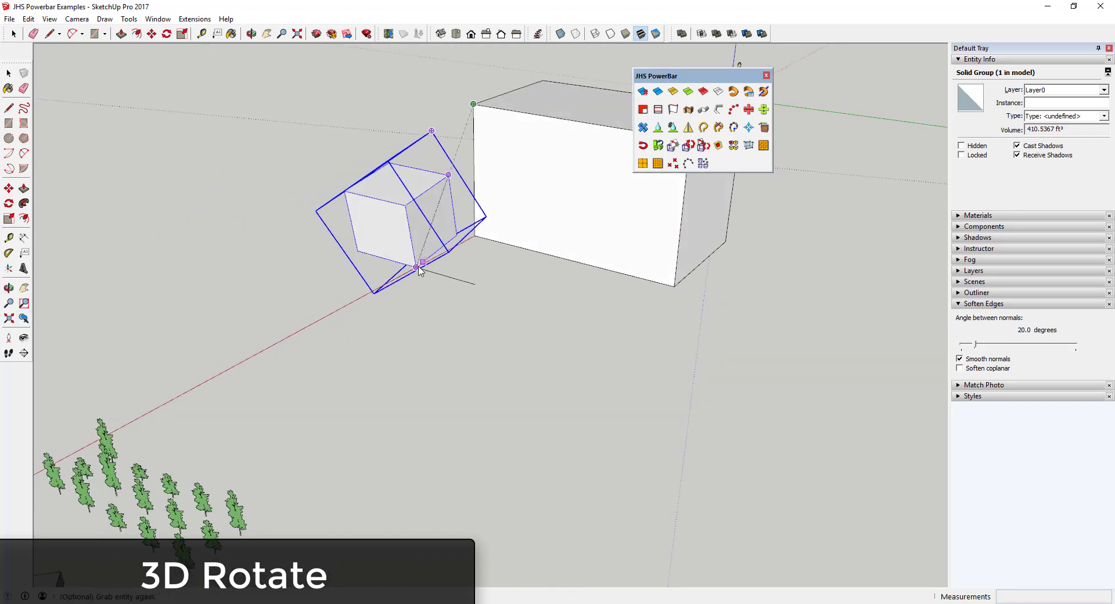
{"action": "left_click", "coordinate": [357, 253]}
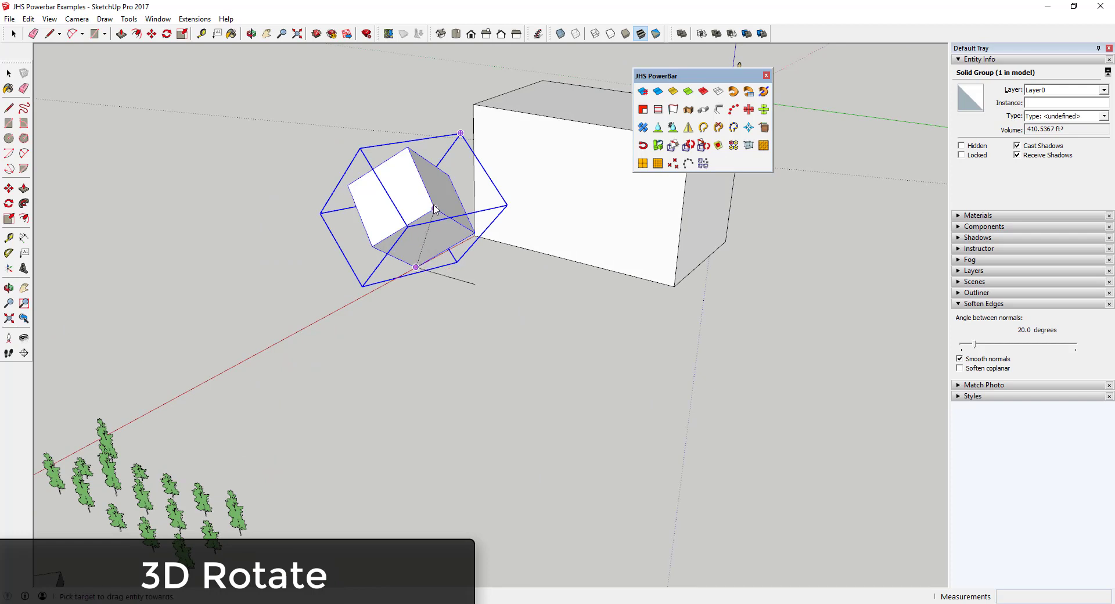
{"action": "left_click", "coordinate": [682, 216]}
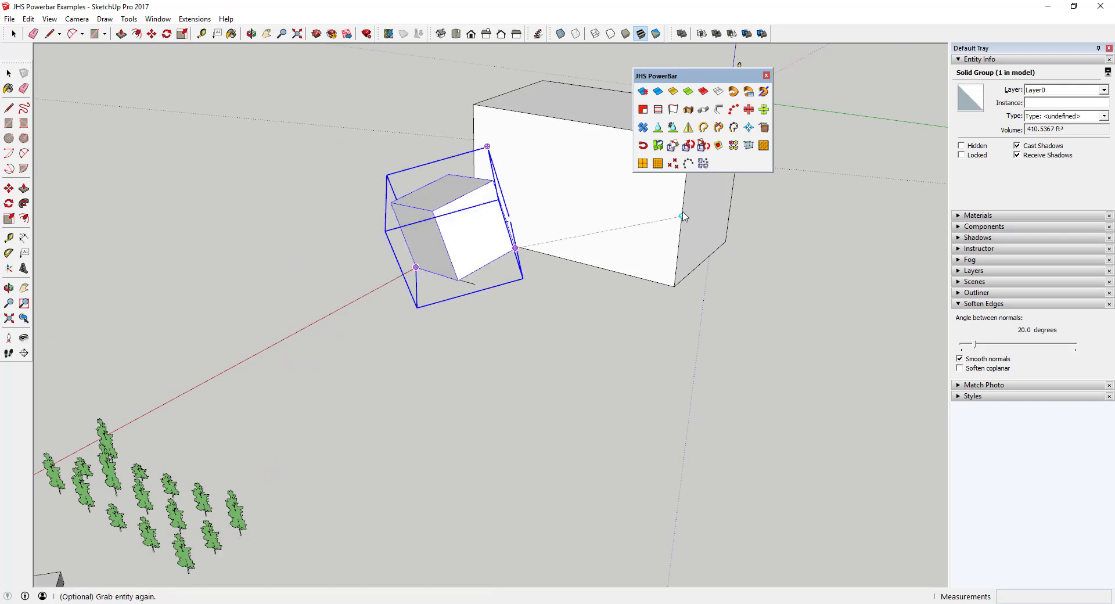
{"action": "middle_click_drag", "start_coordinate": [679, 224], "coordinate": [349, 242]}
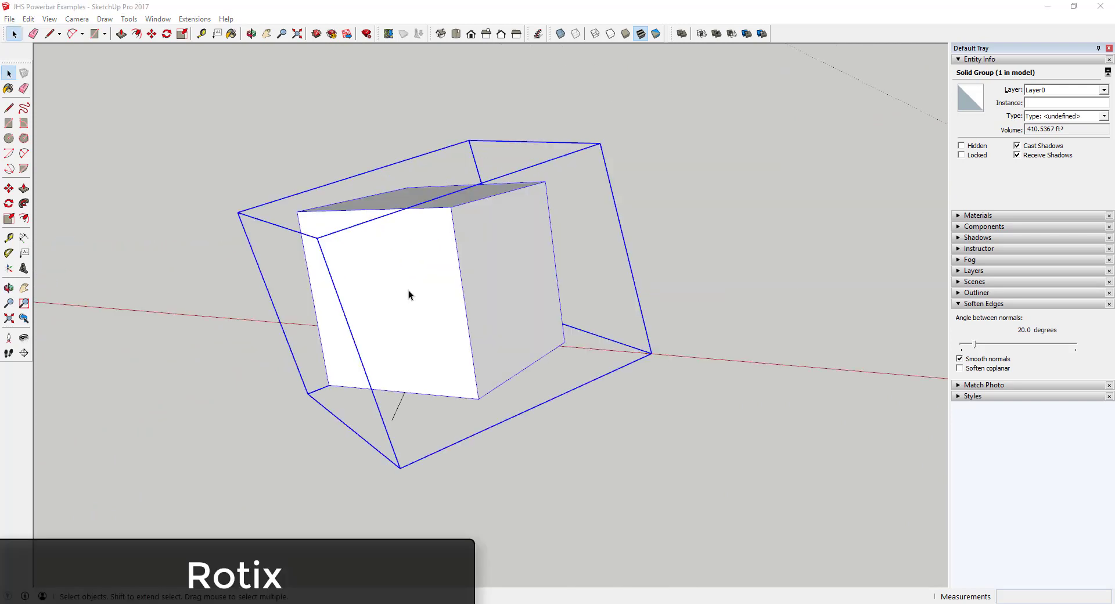
Rotate the box group in 15-degree increments with Rotix, switching between the rotation planes.
{"action": "left_click", "coordinate": [659, 148]}
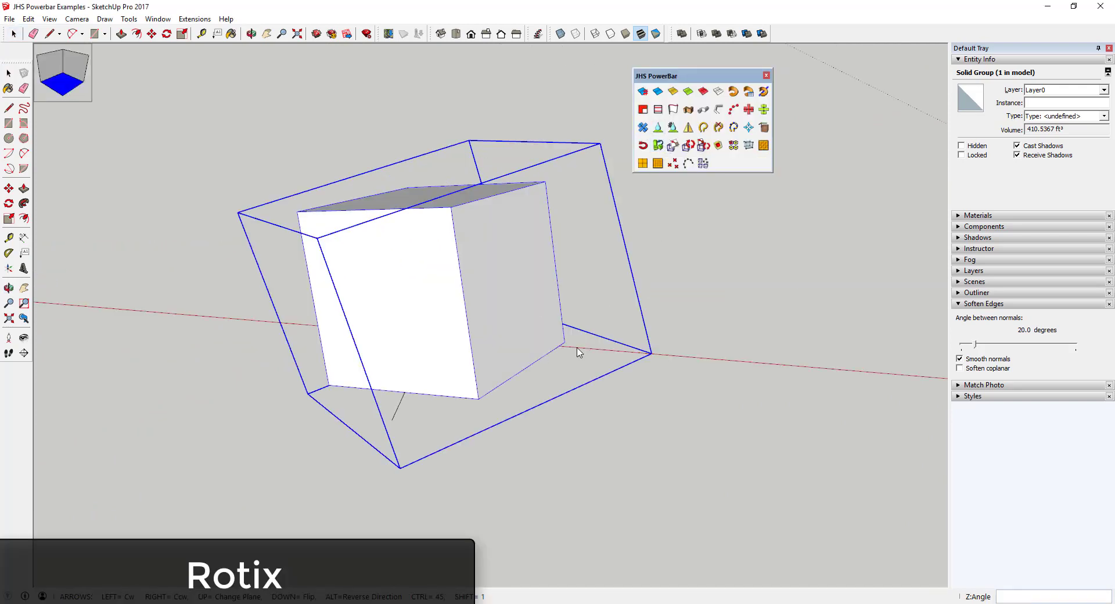
{"action": "key", "text": "Left"}
{"action": "key", "text": "Left"}
{"action": "key", "text": "Left"}
{"action": "key", "text": "Up"}
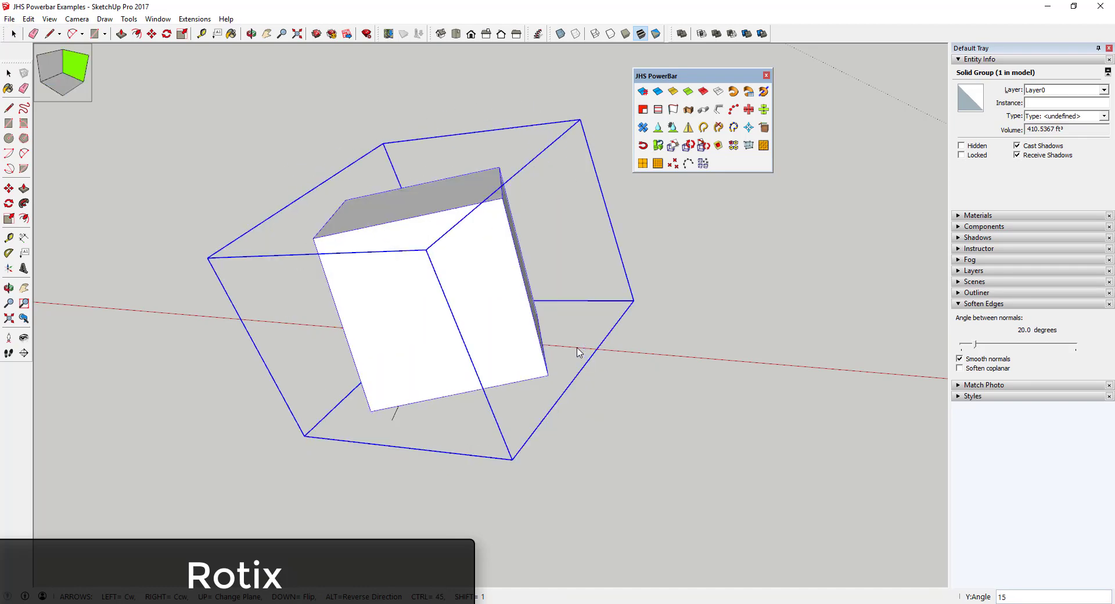
{"action": "key", "text": "Left"}
{"action": "key", "text": "Left"}
{"action": "key", "text": "Left"}
{"action": "key", "text": "Left"}
{"action": "key", "text": "Left"}
{"action": "key", "text": "Up"}
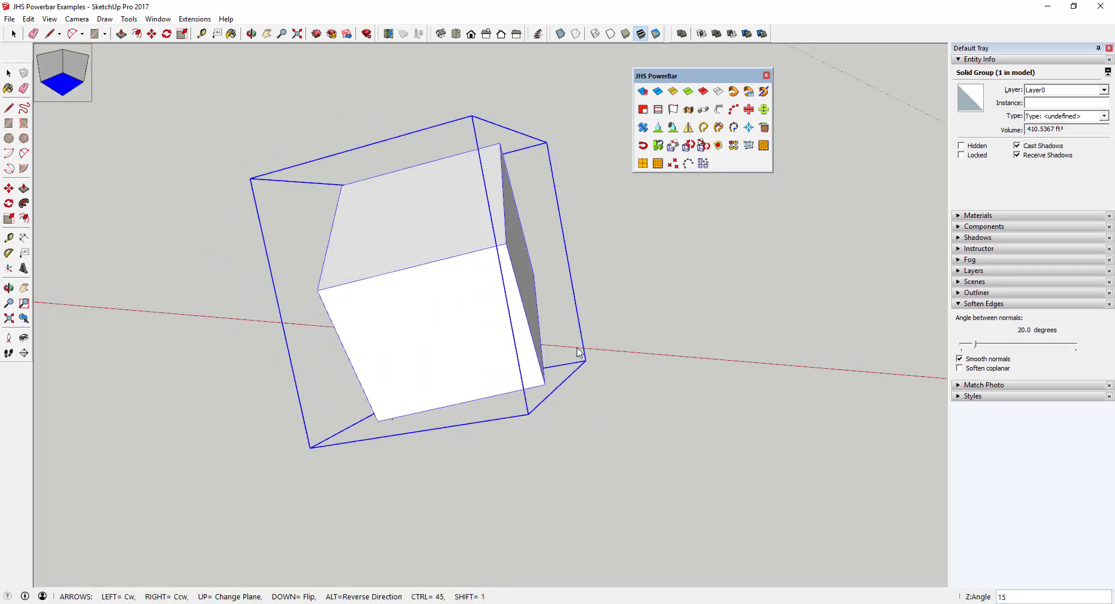
{"action": "key", "text": "Left"}
{"action": "key", "text": "Left"}
{"action": "key", "text": "Up"}
{"action": "key", "text": "Left"}
{"action": "key", "text": "Left"}
{"action": "key", "text": "Left"}
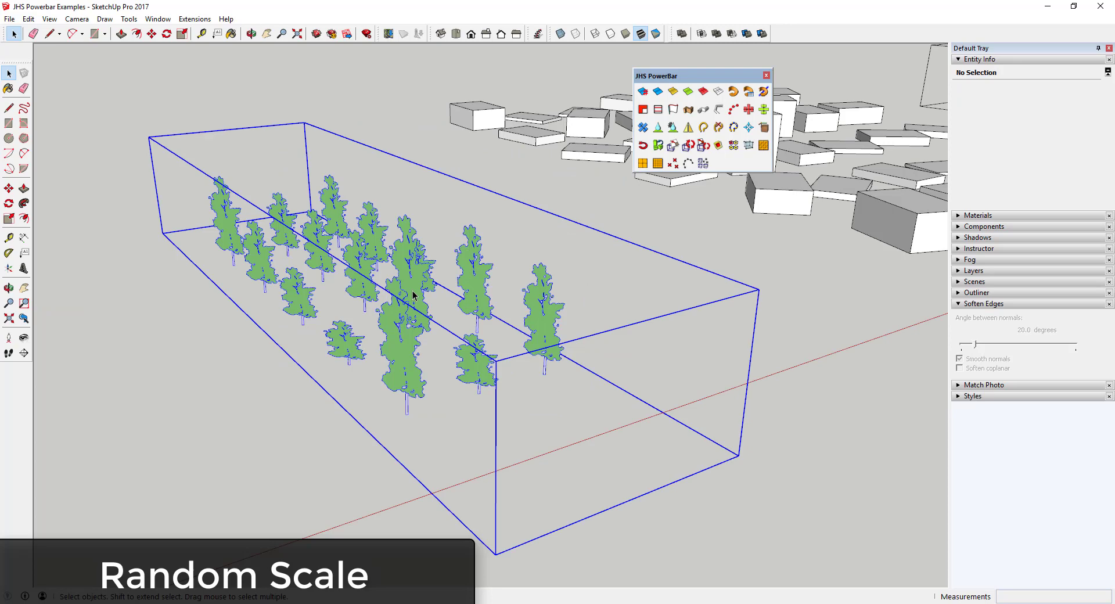
Open the tree group, select 14 of its tree components and apply Random Scale to them three times.
{"action": "left_click", "coordinate": [414, 295]}
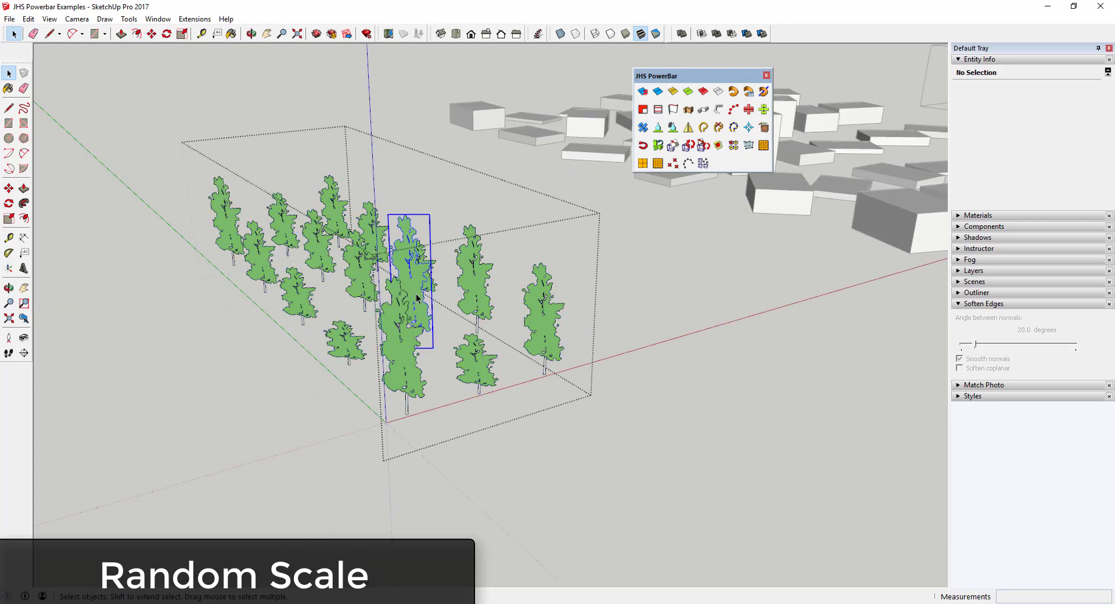
{"action": "middle_click_drag", "start_coordinate": [414, 295], "coordinate": [529, 281]}
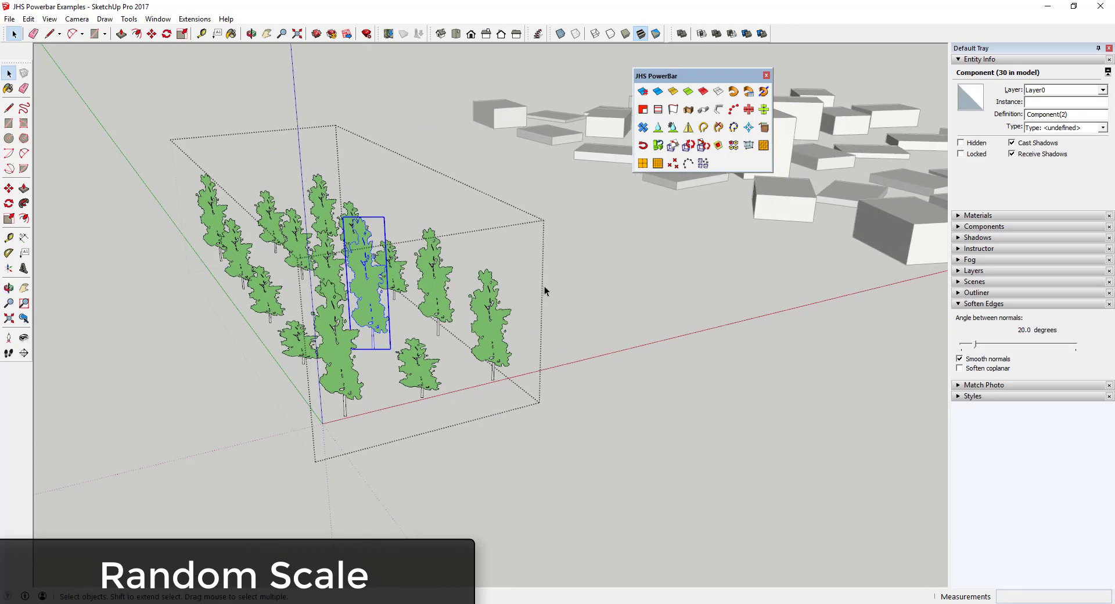
{"action": "left_click_drag", "start_coordinate": [178, 154], "coordinate": [541, 409]}
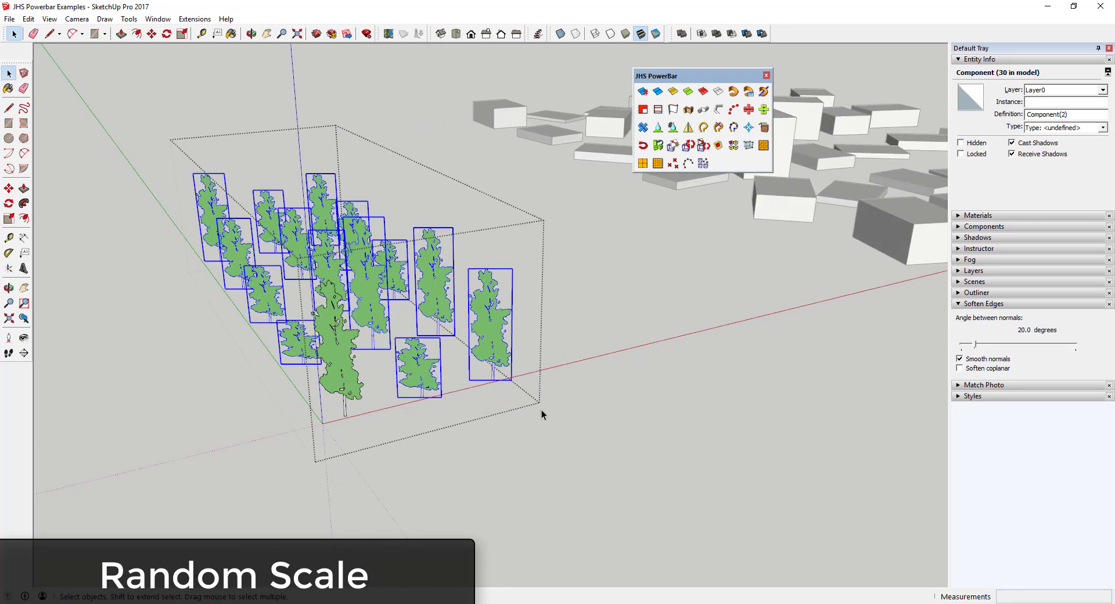
{"action": "left_click", "coordinate": [674, 149]}
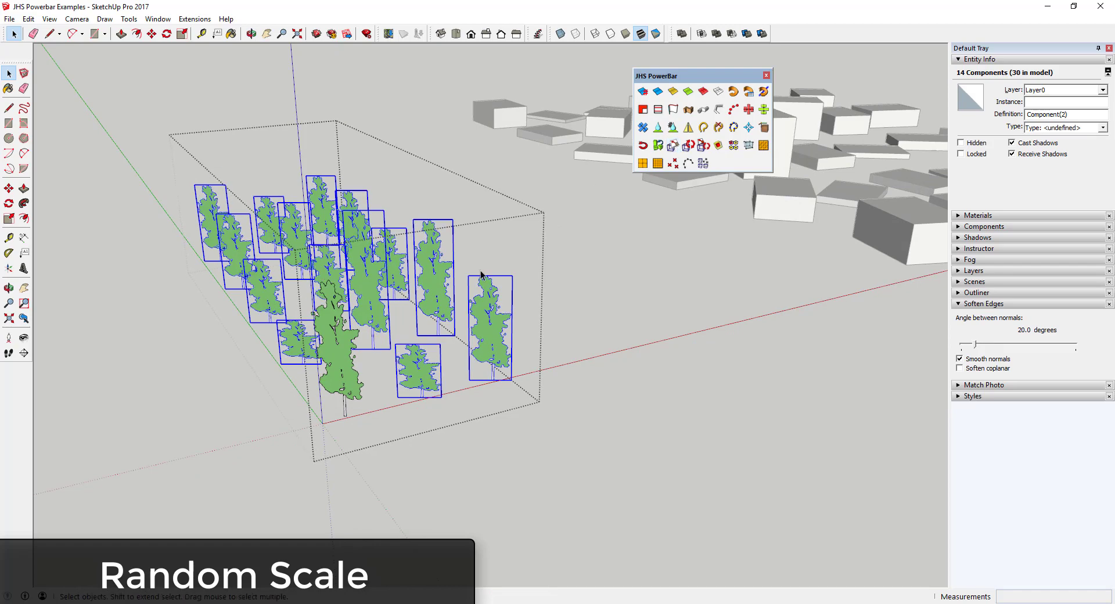
{"action": "left_click", "coordinate": [673, 149]}
{"action": "left_click", "coordinate": [673, 150]}
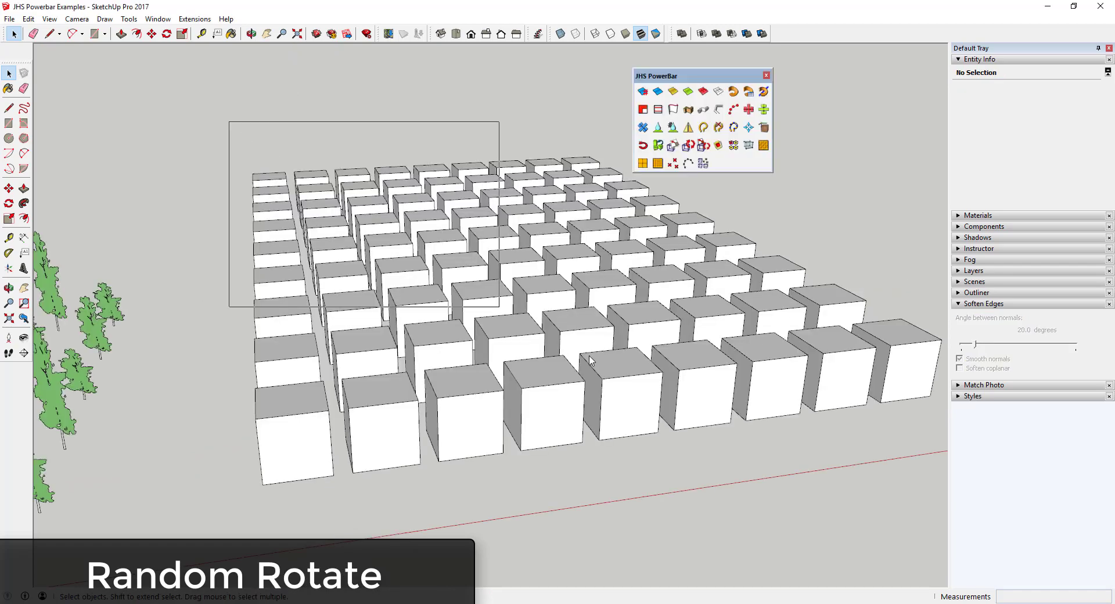
Select every box in the grid, apply Random Rotate, and apply Random Rotate and Scale three times.
{"action": "left_click_drag", "start_coordinate": [590, 361], "coordinate": [952, 493]}
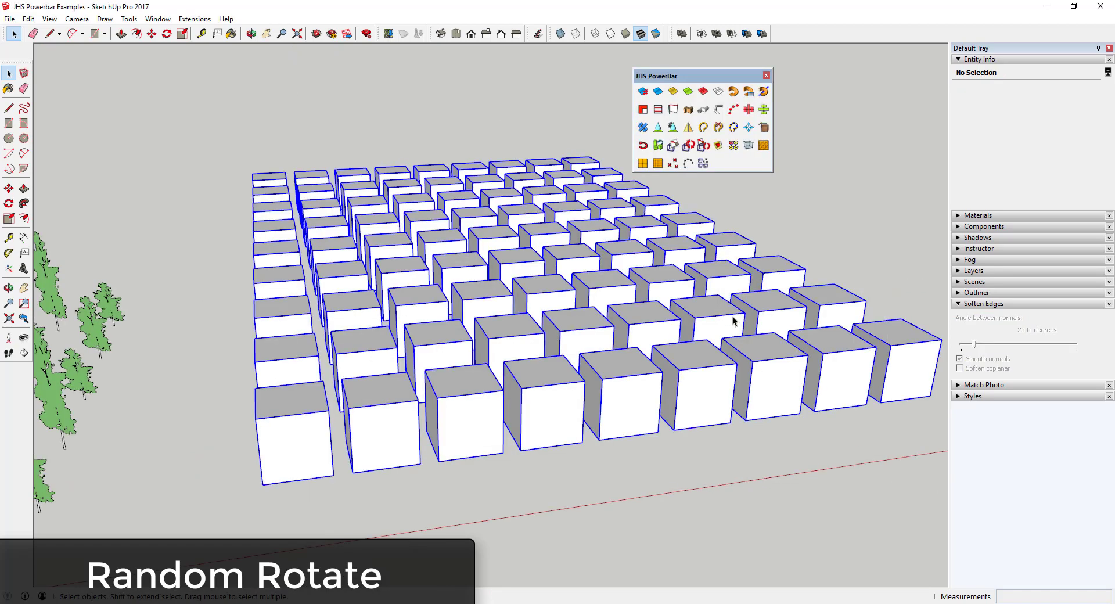
{"action": "left_click", "coordinate": [688, 149]}
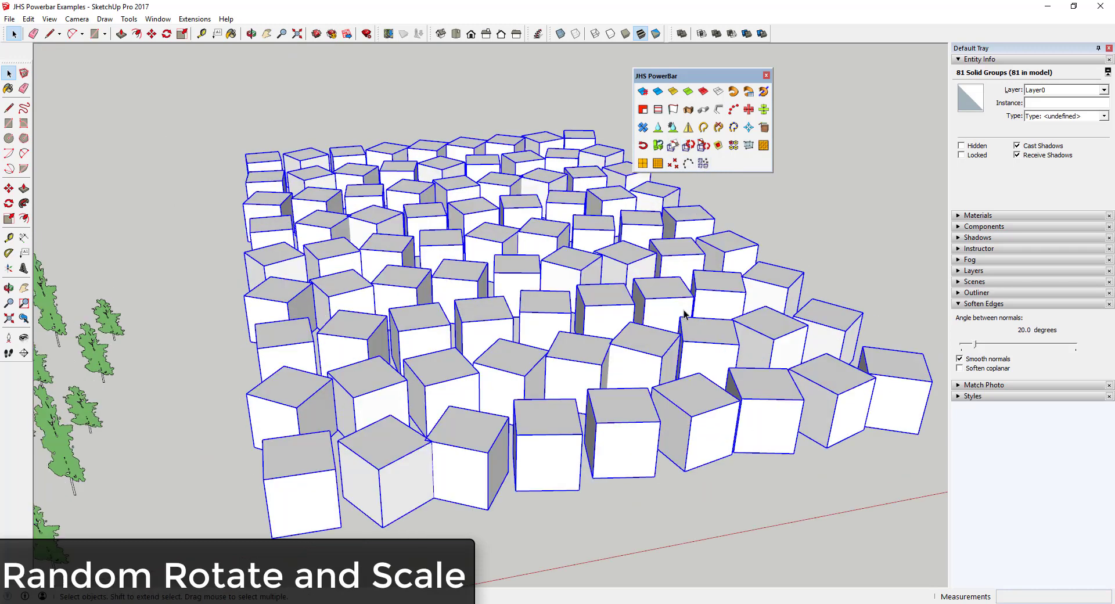
{"action": "scroll", "coordinate": [588, 302], "scroll_direction": "down", "scroll_amount": 2}
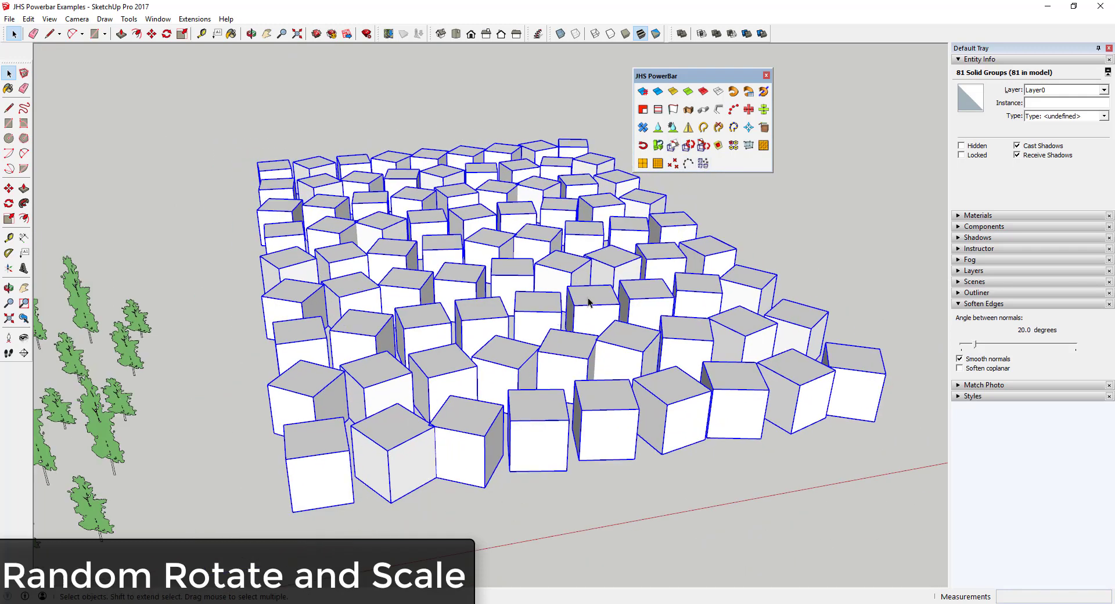
{"action": "left_click", "coordinate": [702, 148]}
{"action": "left_click", "coordinate": [702, 148]}
{"action": "left_click", "coordinate": [702, 148]}
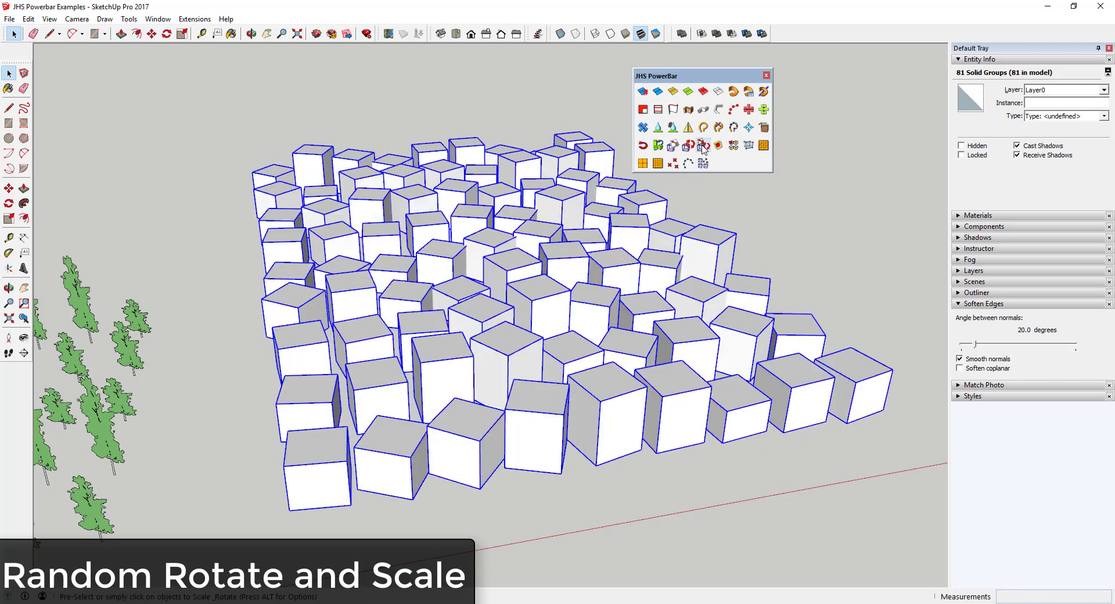
Apply Random Rotate and Scale to the whole selected grid of boxes seven more times.
{"action": "left_click", "coordinate": [703, 149]}
{"action": "left_click", "coordinate": [703, 149]}
{"action": "left_click", "coordinate": [703, 149]}
{"action": "left_click", "coordinate": [703, 149]}
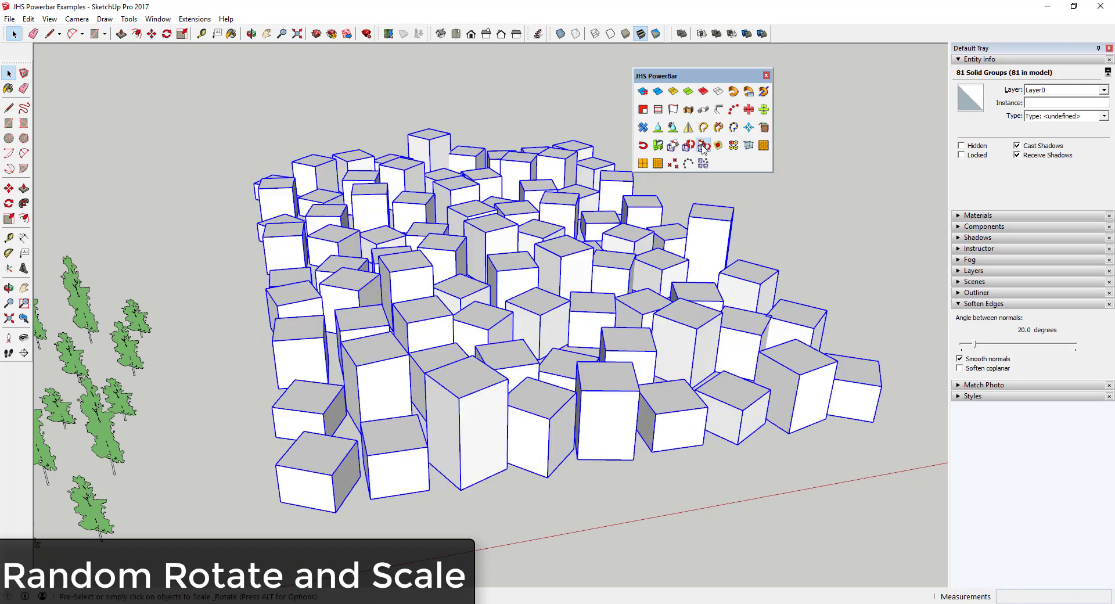
{"action": "left_click", "coordinate": [703, 149]}
{"action": "left_click", "coordinate": [703, 149]}
{"action": "left_click", "coordinate": [703, 149]}
{"action": "middle_click_drag", "start_coordinate": [598, 286], "coordinate": [543, 216]}
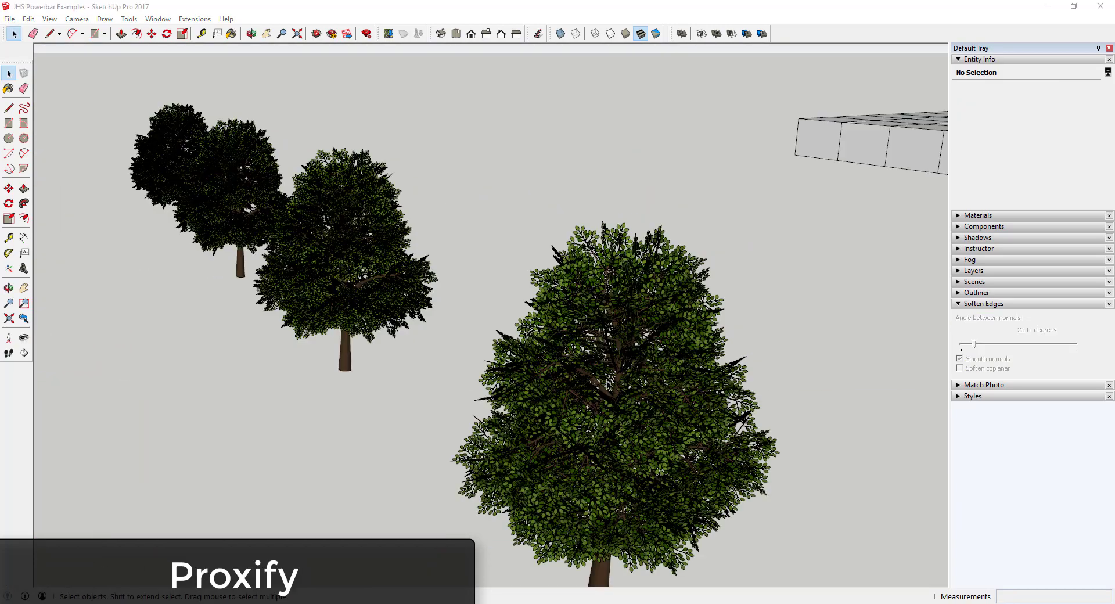
Use Proxify on all four leafy tree components, toggling them between box proxies and full geometry twice.
{"action": "left_click", "coordinate": [608, 384]}
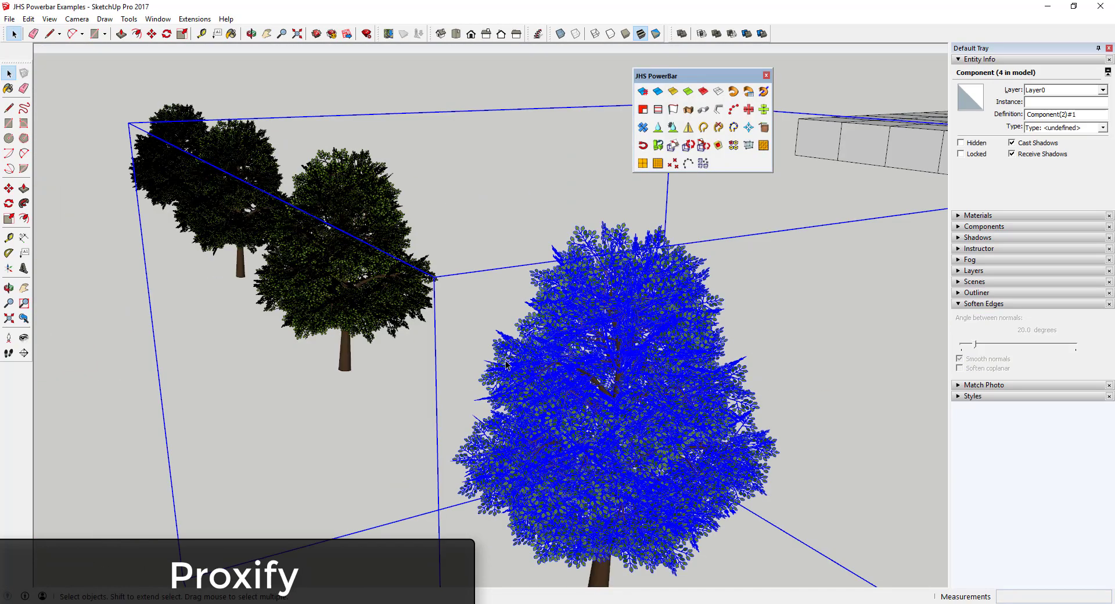
{"action": "scroll", "coordinate": [505, 363], "scroll_direction": "down", "scroll_amount": 2}
{"action": "left_click", "coordinate": [719, 149], "text": "ctrl"}
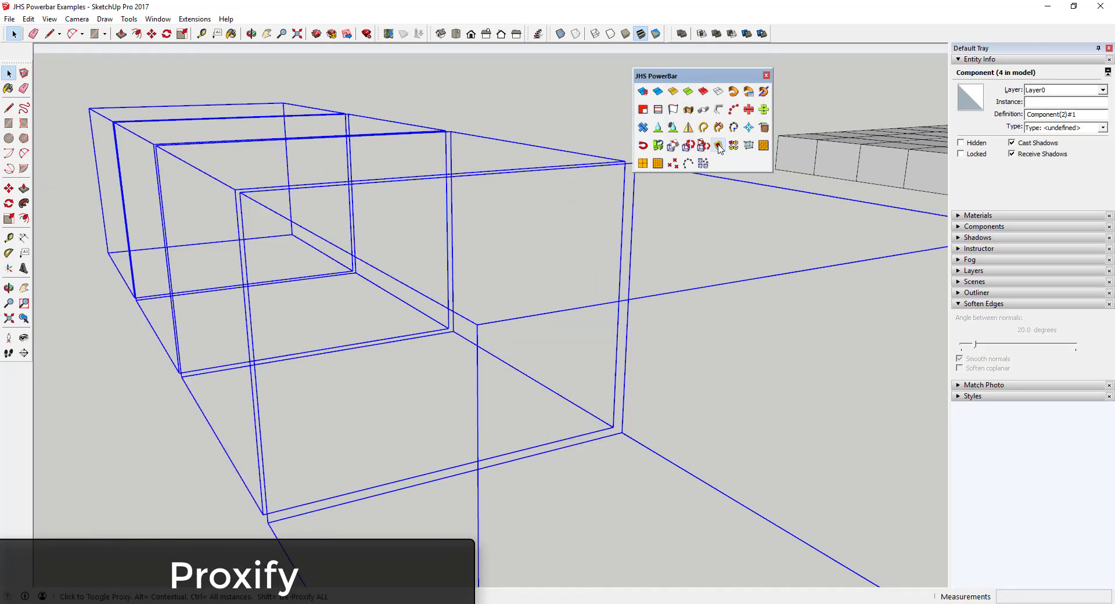
{"action": "left_click", "coordinate": [720, 148]}
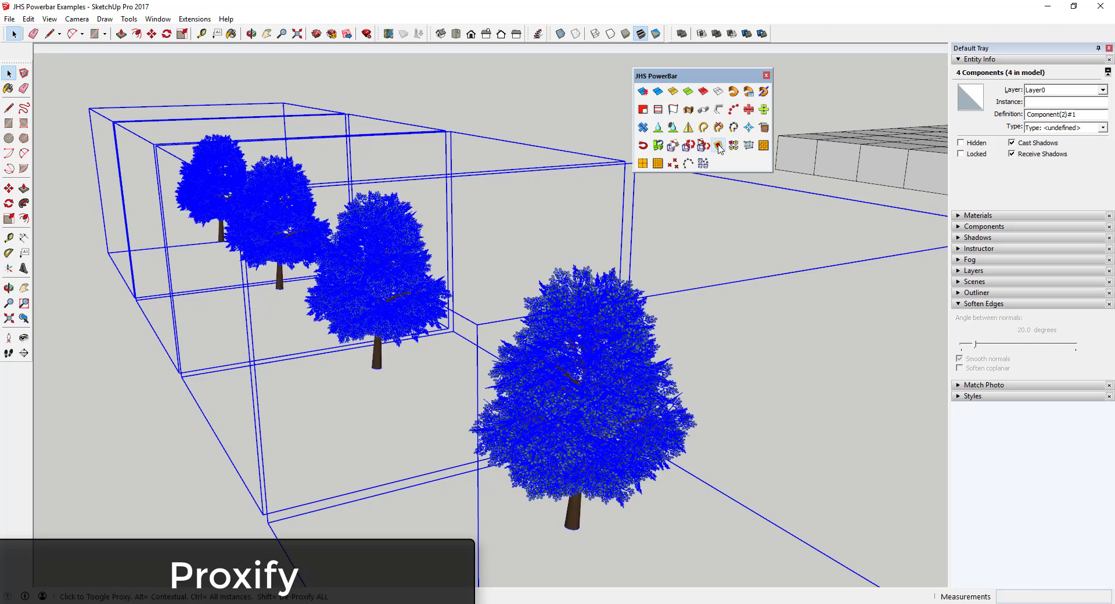
{"action": "left_click", "coordinate": [719, 148]}
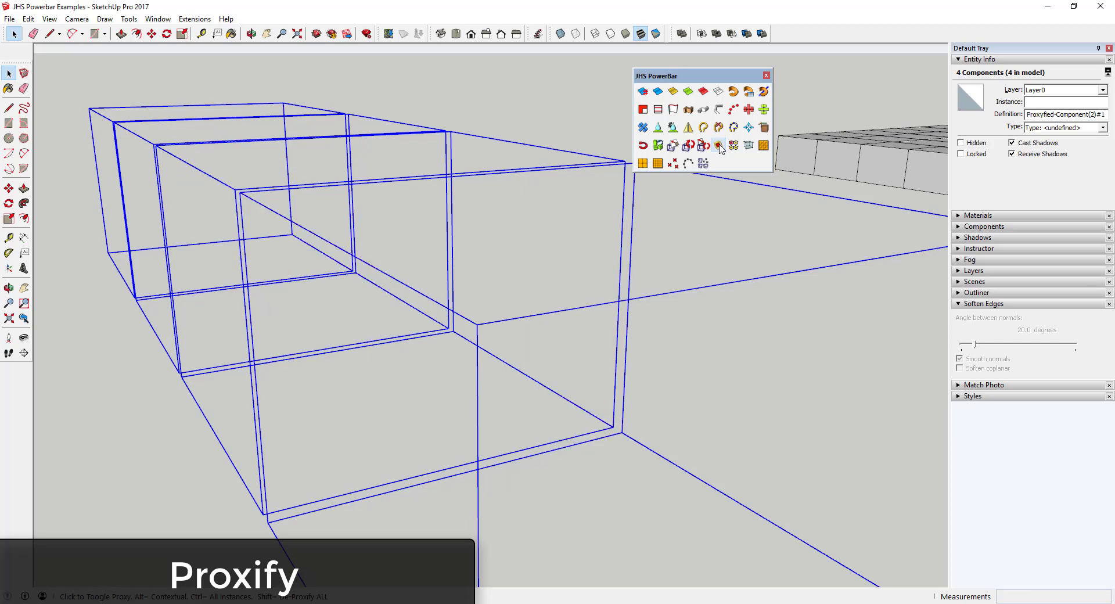
{"action": "left_click", "coordinate": [720, 149]}
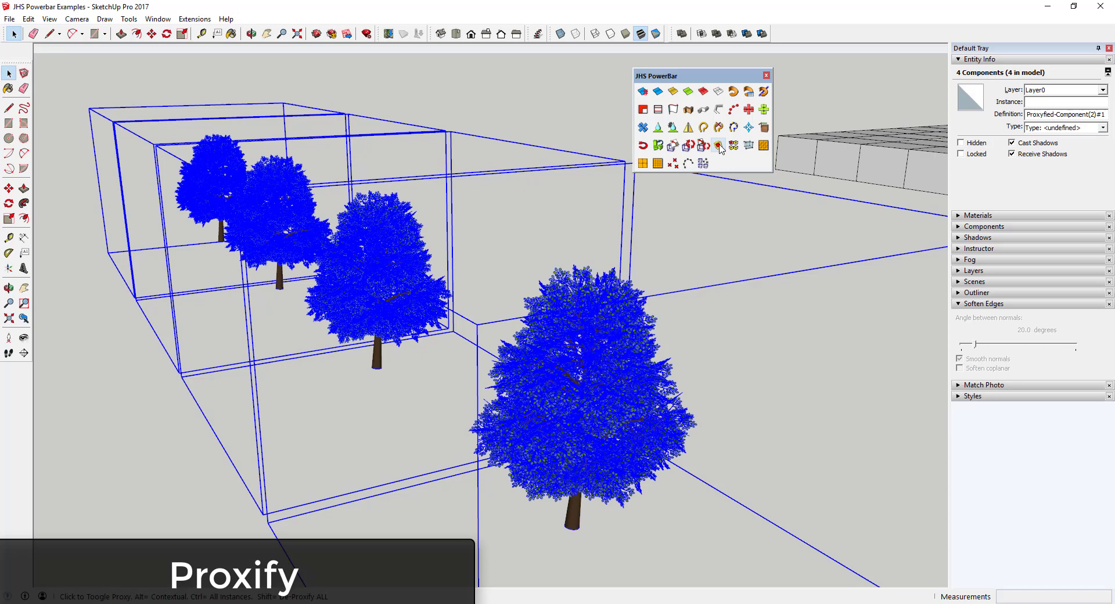
{"action": "left_click", "coordinate": [514, 236]}
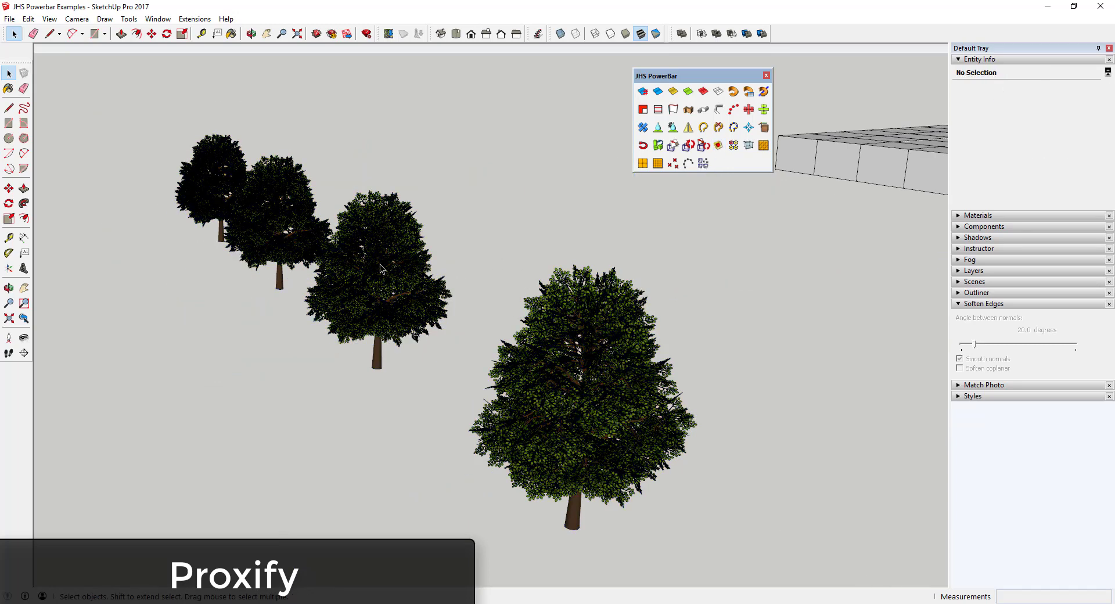
{"action": "left_click", "coordinate": [410, 271]}
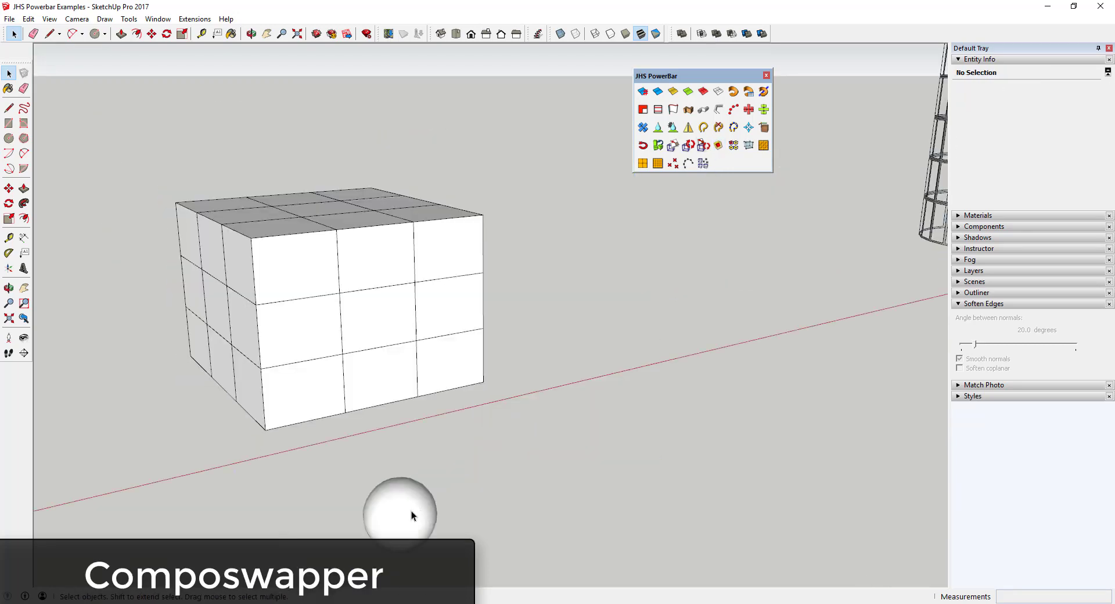
Swap the cube components around the edge of the block's front face for the sphere component with Composwapper.
{"action": "left_click", "coordinate": [411, 511]}
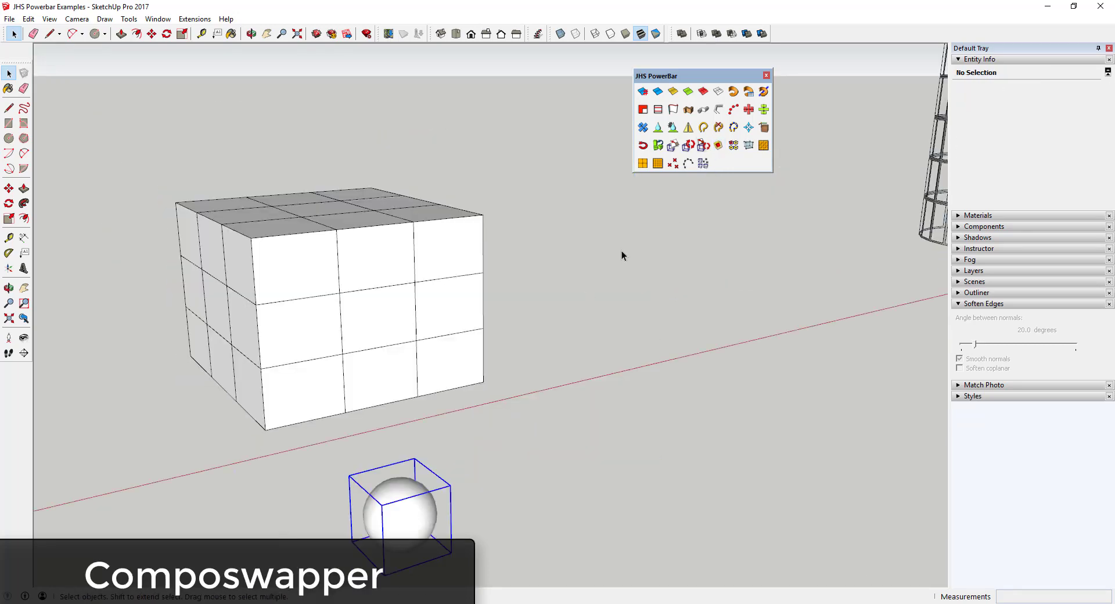
{"action": "left_click", "coordinate": [735, 148]}
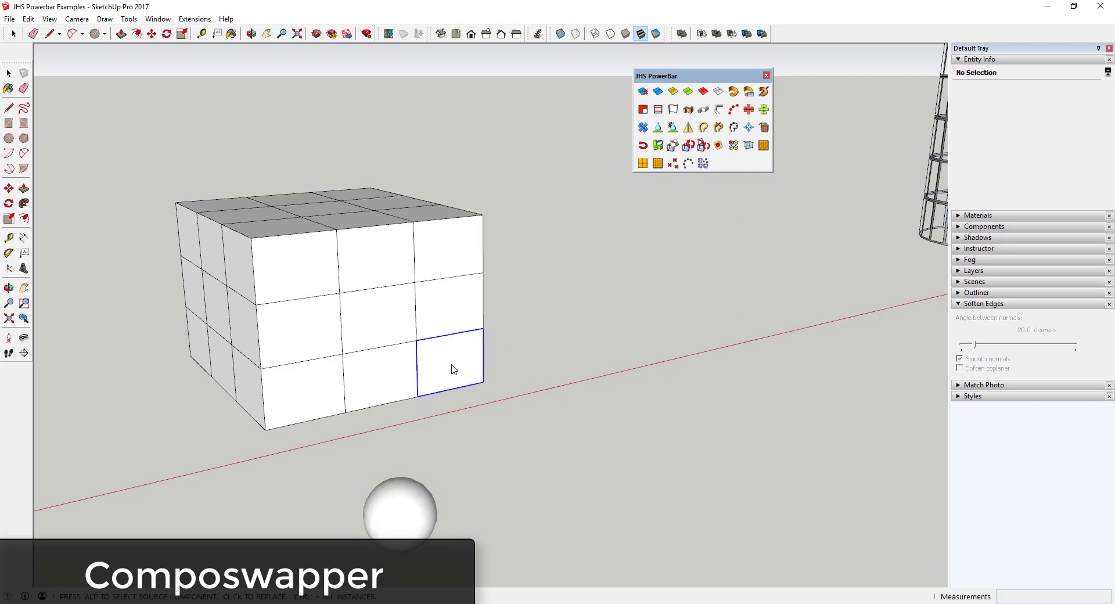
{"action": "left_click", "coordinate": [454, 300], "text": "ctrl"}
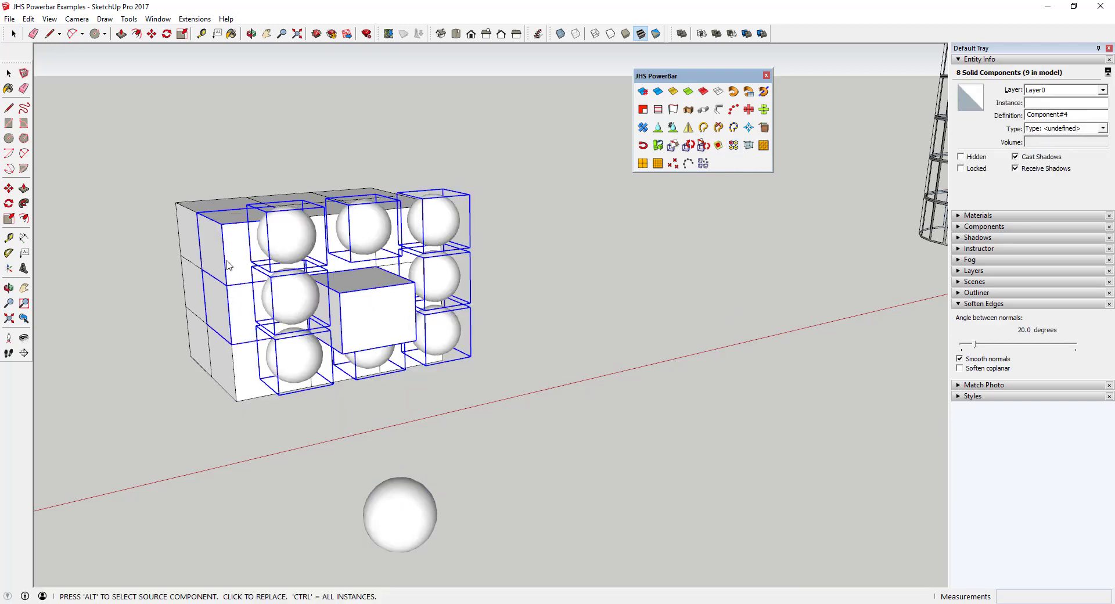
{"action": "middle_click_drag", "start_coordinate": [231, 268], "coordinate": [267, 546]}
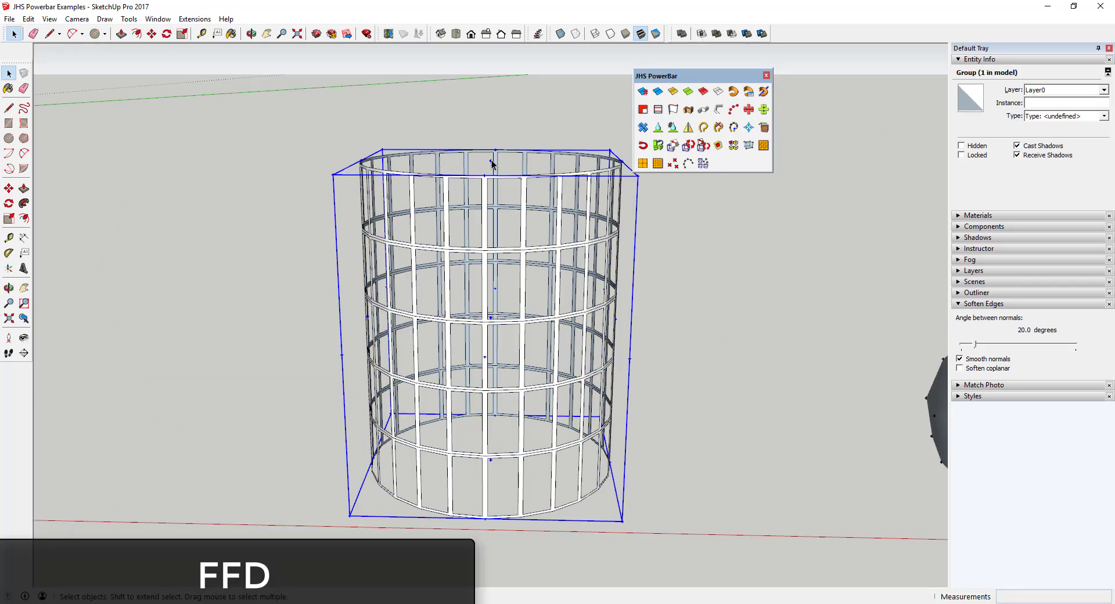
Scale the top FFD control points of the cylindrical lattice outward and its nine bottom control points inward.
{"action": "left_click_drag", "start_coordinate": [270, 104], "coordinate": [769, 225]}
{"action": "key", "text": "s"}
{"action": "key", "text": "space"}
{"action": "left_click_drag", "start_coordinate": [344, 413], "coordinate": [677, 546]}
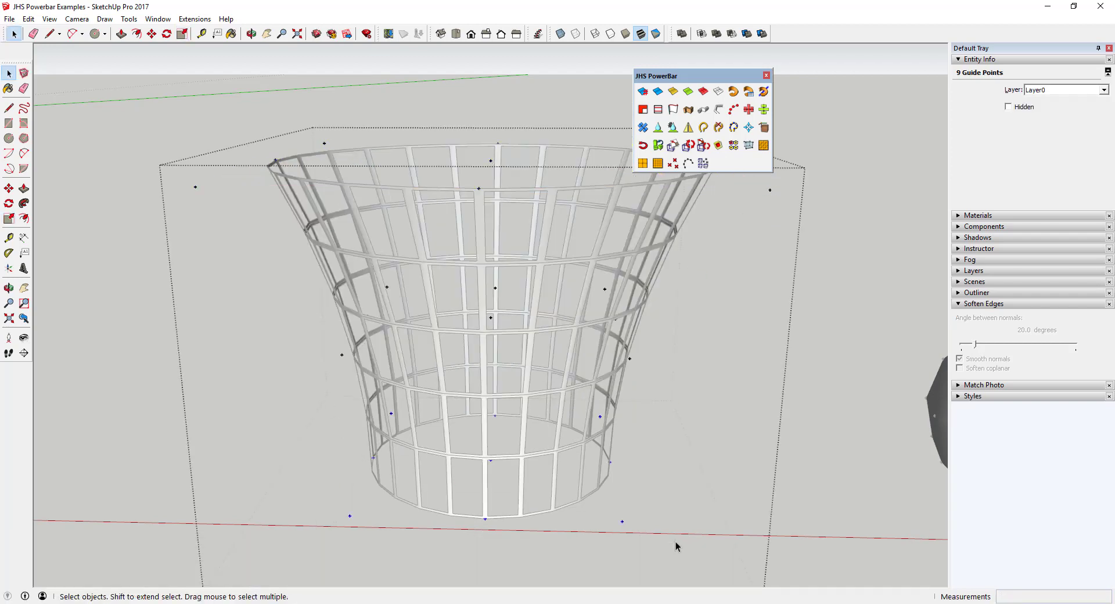
{"action": "key", "text": "s"}
{"action": "left_click_drag", "start_coordinate": [604, 513], "coordinate": [547, 481]}
Rotate the nine bottom control points 15 degrees about the lattice's vertical axis.
{"action": "key", "text": "q"}
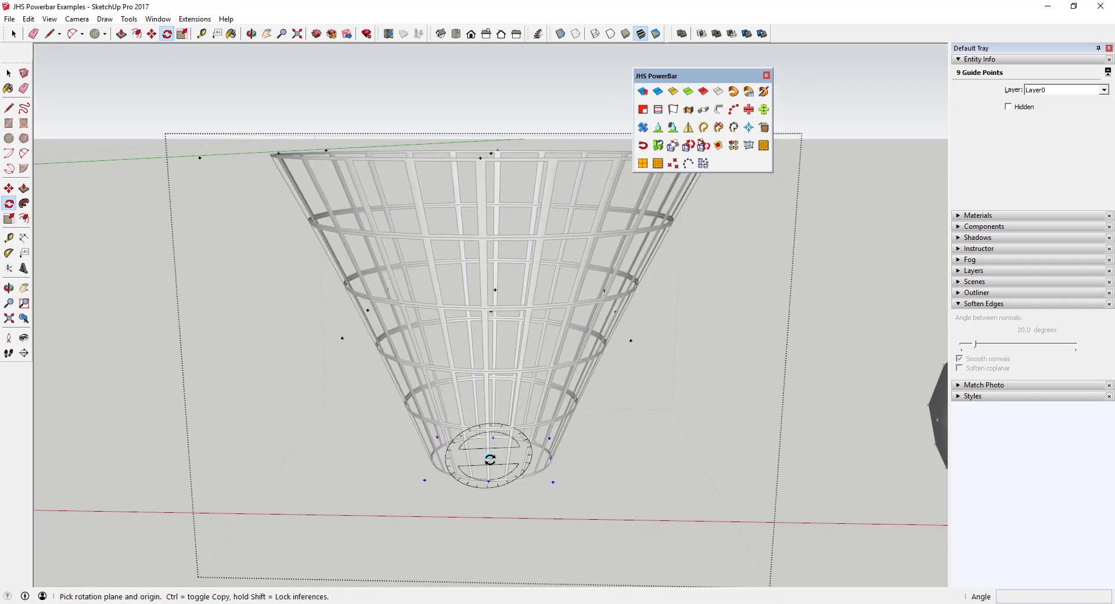
{"action": "scroll", "coordinate": [500, 459], "scroll_direction": "up", "scroll_amount": 4}
{"action": "left_click", "coordinate": [485, 457]}
{"action": "left_click", "coordinate": [661, 458]}
{"action": "left_click", "coordinate": [663, 433]}
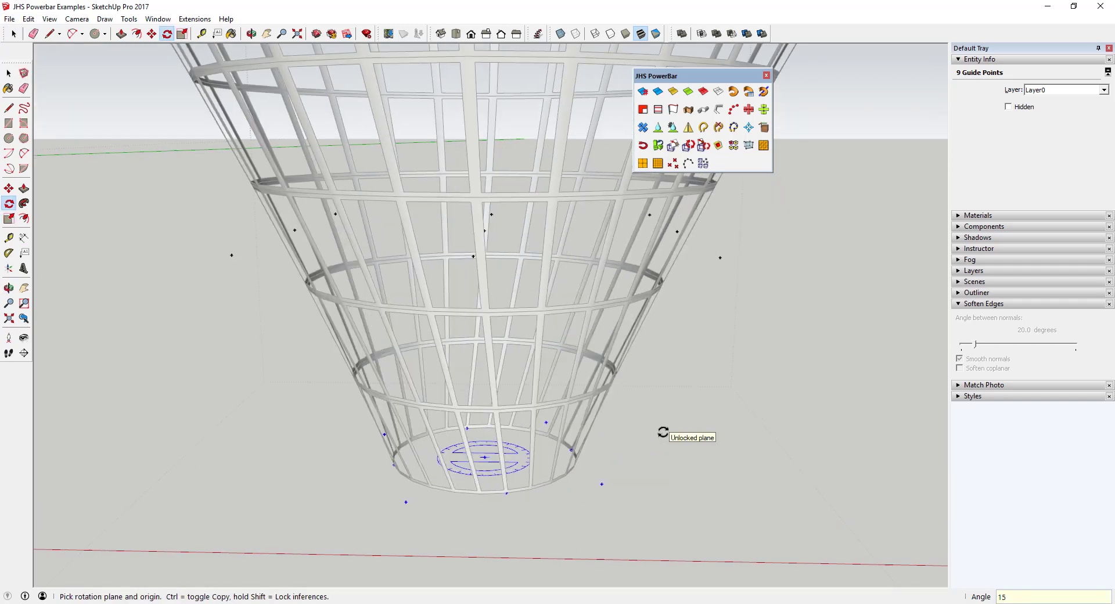
Scale the nine middle control points of the lattice outward along the red axis by about 1.60.
{"action": "key", "text": "space"}
{"action": "scroll", "coordinate": [674, 432], "scroll_direction": "down", "scroll_amount": 3}
{"action": "left_click_drag", "start_coordinate": [354, 251], "coordinate": [694, 361]}
{"action": "key", "text": "s"}
{"action": "left_click_drag", "start_coordinate": [662, 317], "coordinate": [732, 302]}
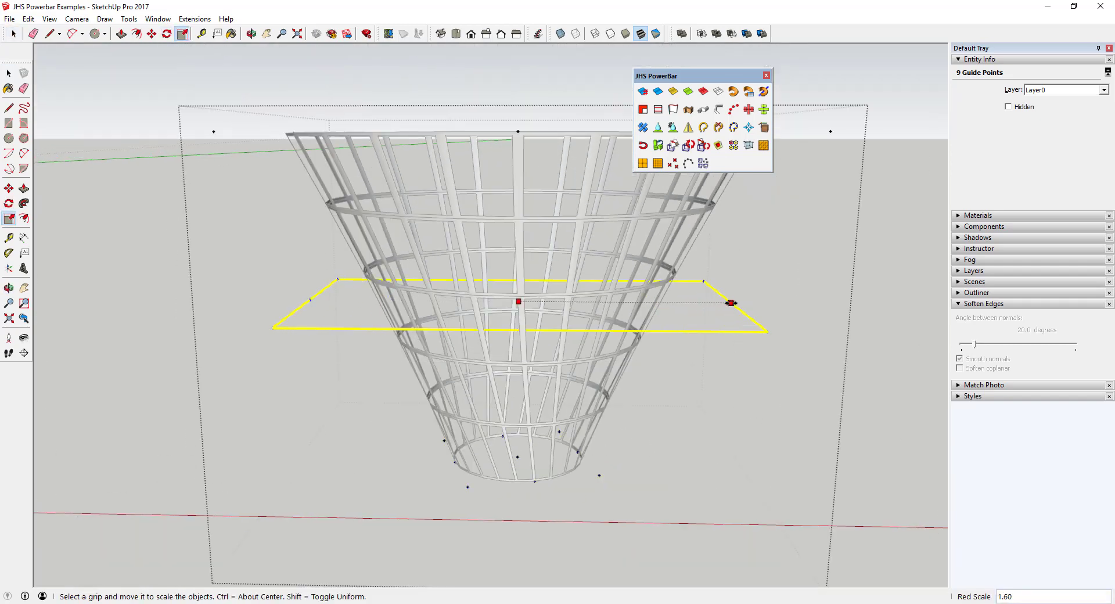
{"action": "key", "text": "space"}
{"action": "left_click", "coordinate": [692, 399]}
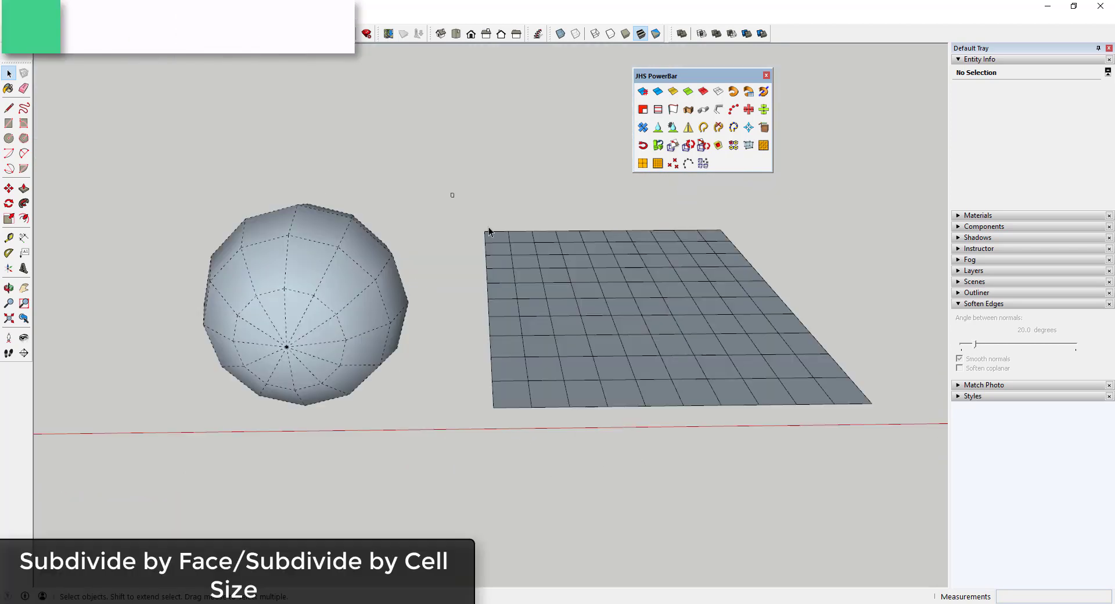
Subdivide all faces of the flat grid with 1 division, and subdivide them once more.
{"action": "left_click_drag", "start_coordinate": [451, 194], "coordinate": [869, 462]}
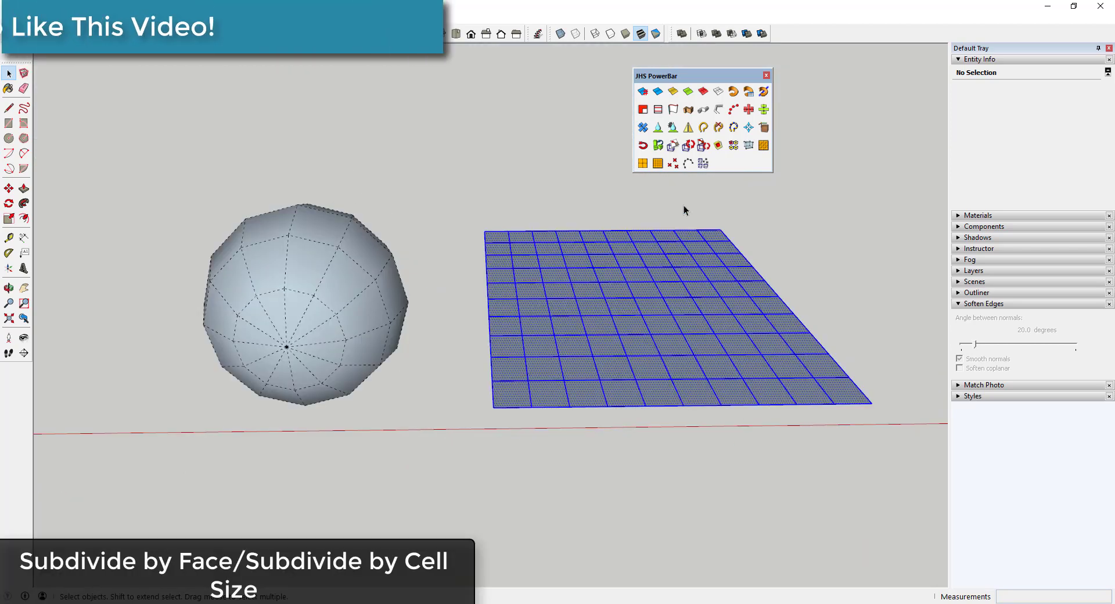
{"action": "left_click", "coordinate": [643, 164]}
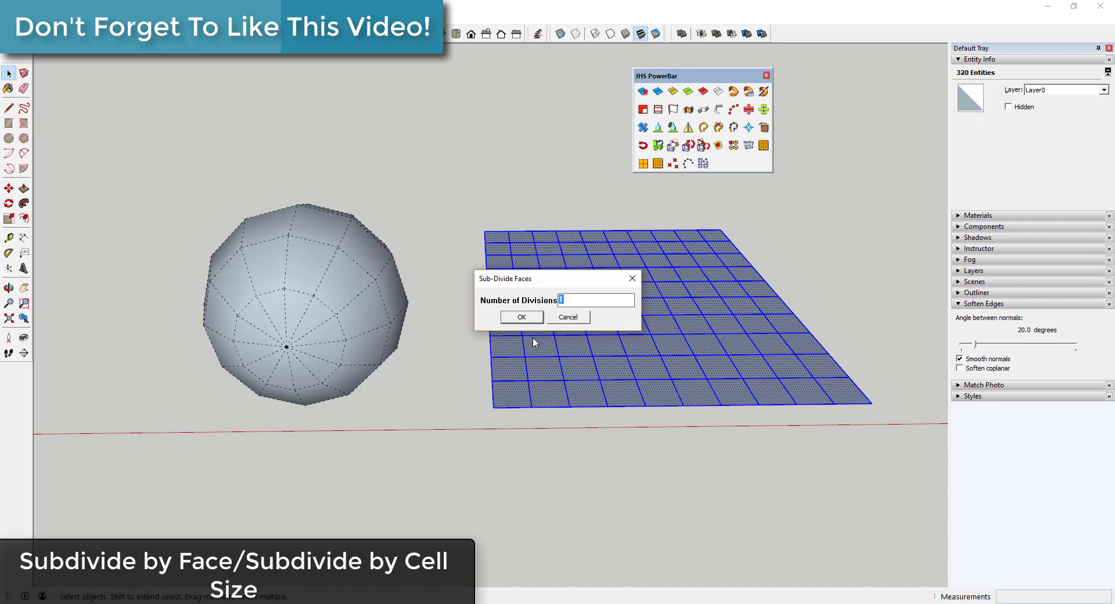
{"action": "left_click", "coordinate": [523, 318]}
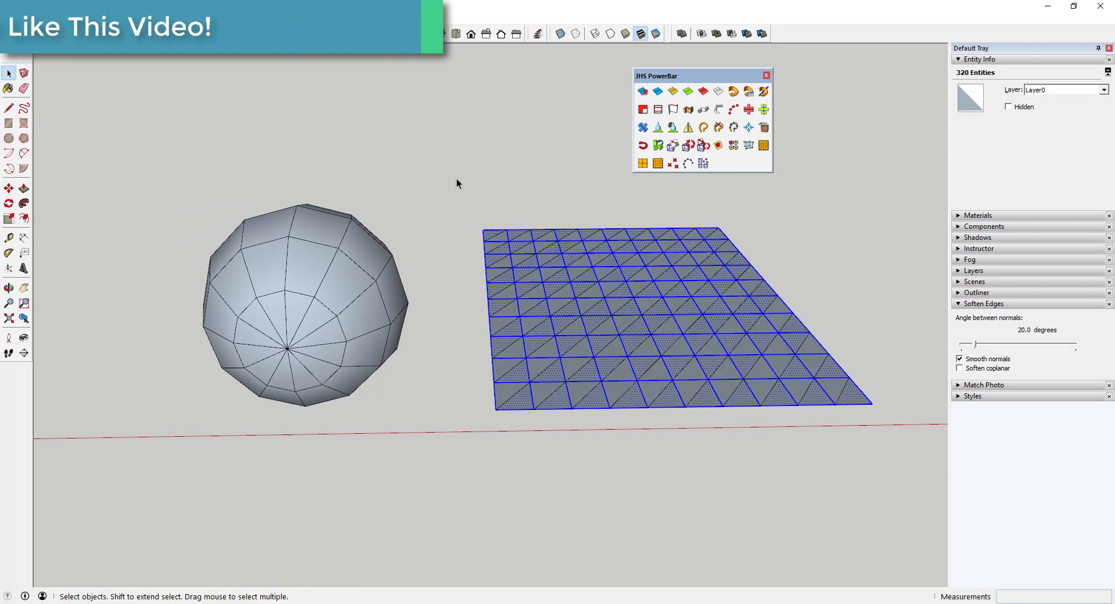
{"action": "left_click", "coordinate": [642, 164]}
{"action": "key", "text": "Return"}
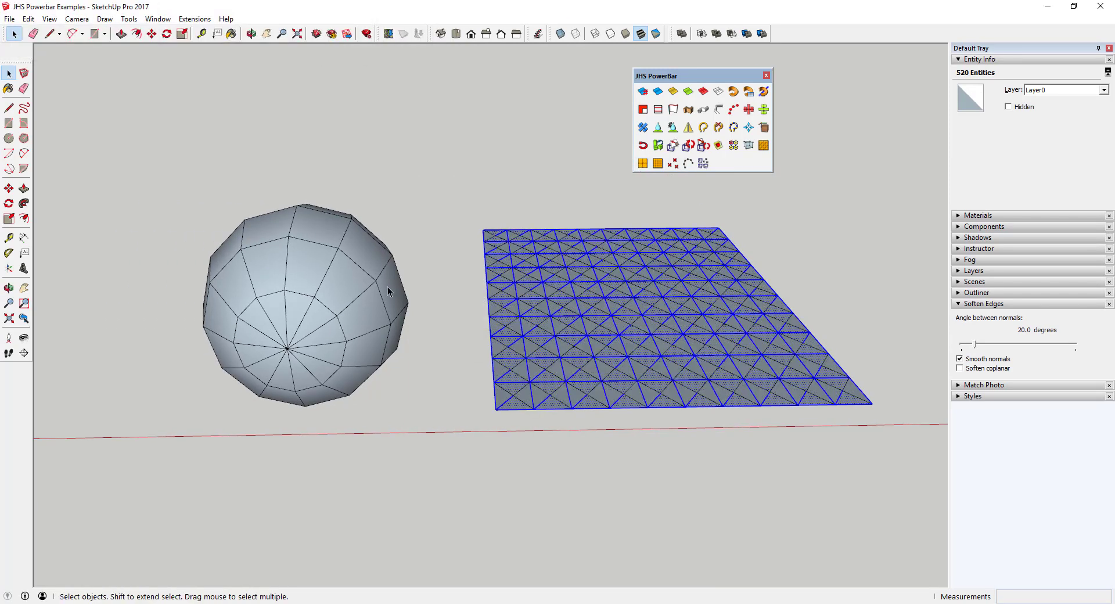
Select all of the faceted sphere's connected geometry and subdivide its faces.
{"action": "triple_click", "coordinate": [388, 287]}
{"action": "left_click", "coordinate": [650, 166]}
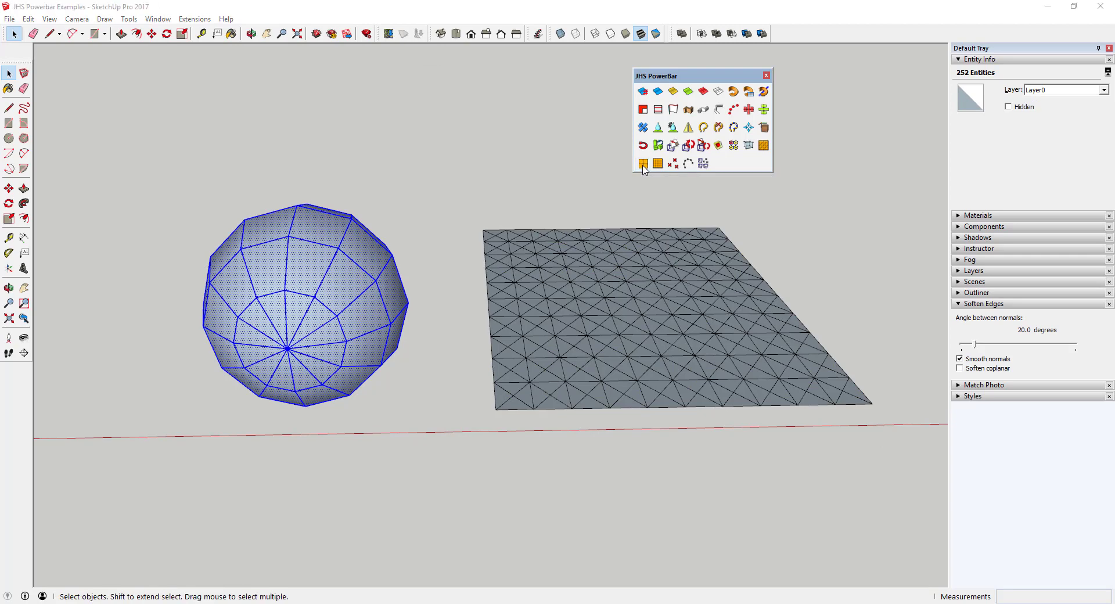
{"action": "key", "text": "Return"}
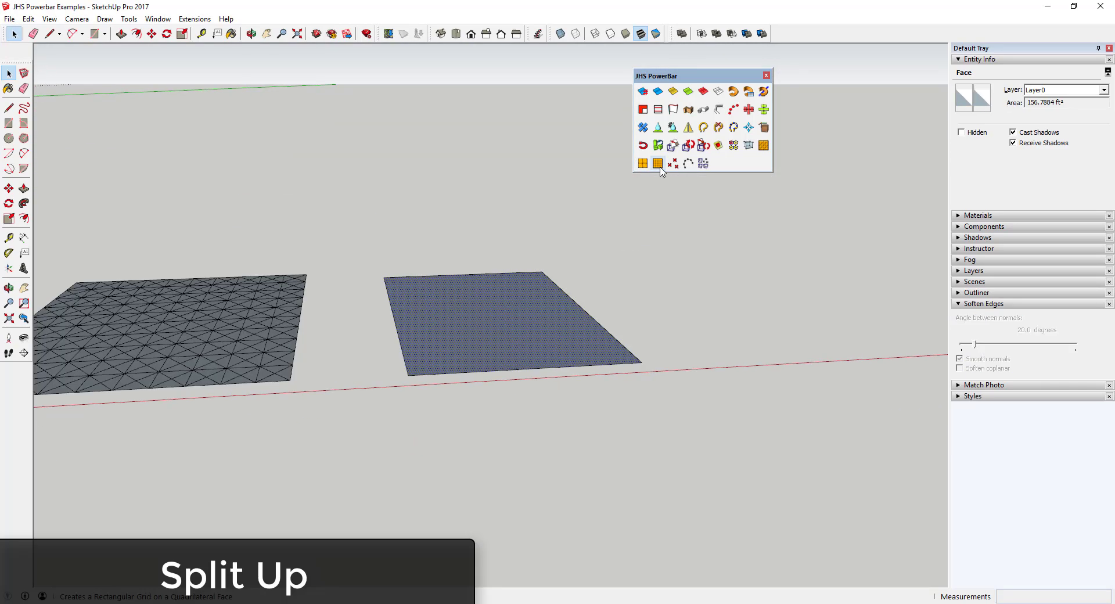
Divide the undivided rectangular face into a rectangular grid with Split Up.
{"action": "left_click", "coordinate": [659, 165]}
{"action": "left_click", "coordinate": [541, 317]}
{"action": "middle_click_drag", "start_coordinate": [543, 331], "coordinate": [528, 424]}
Add construction points at all vertices of the faceted sphere and copy the points alongside it.
{"action": "left_click_drag", "start_coordinate": [352, 192], "coordinate": [657, 455]}
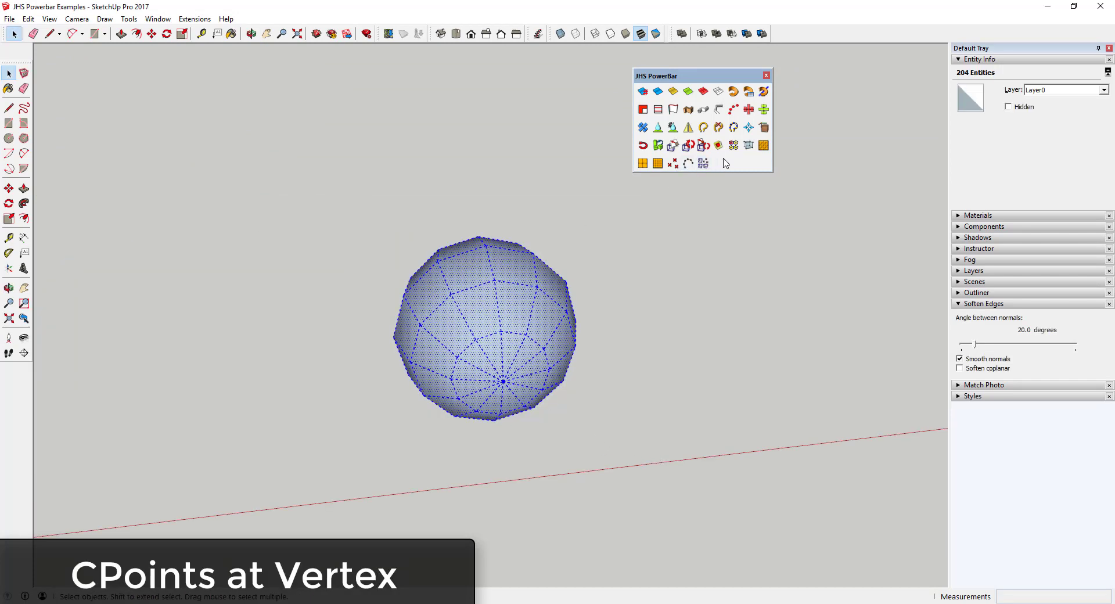
{"action": "left_click", "coordinate": [673, 165]}
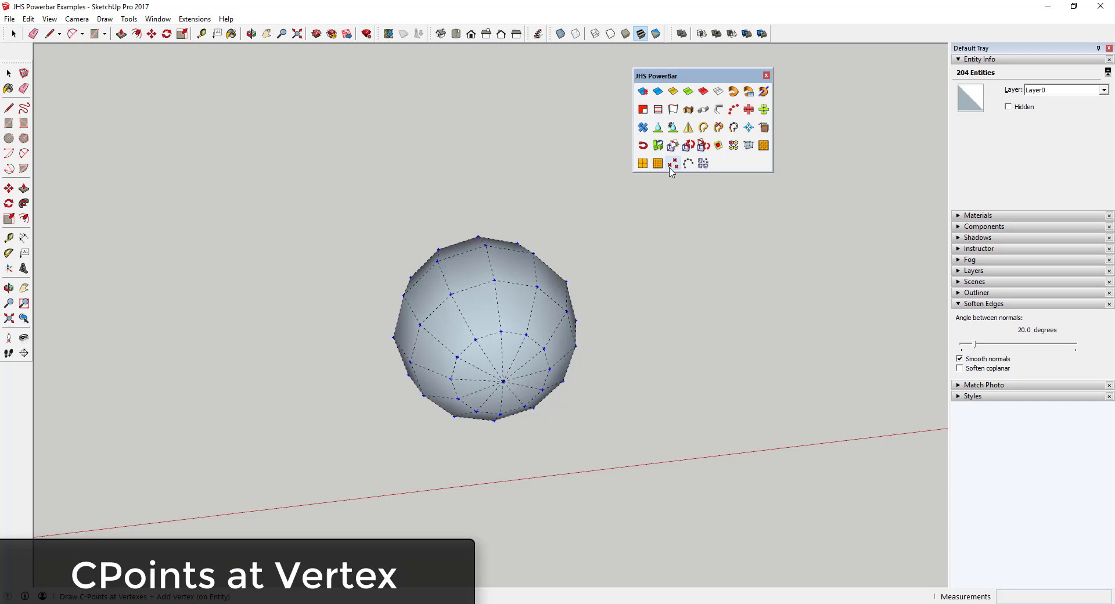
{"action": "key", "text": "m"}
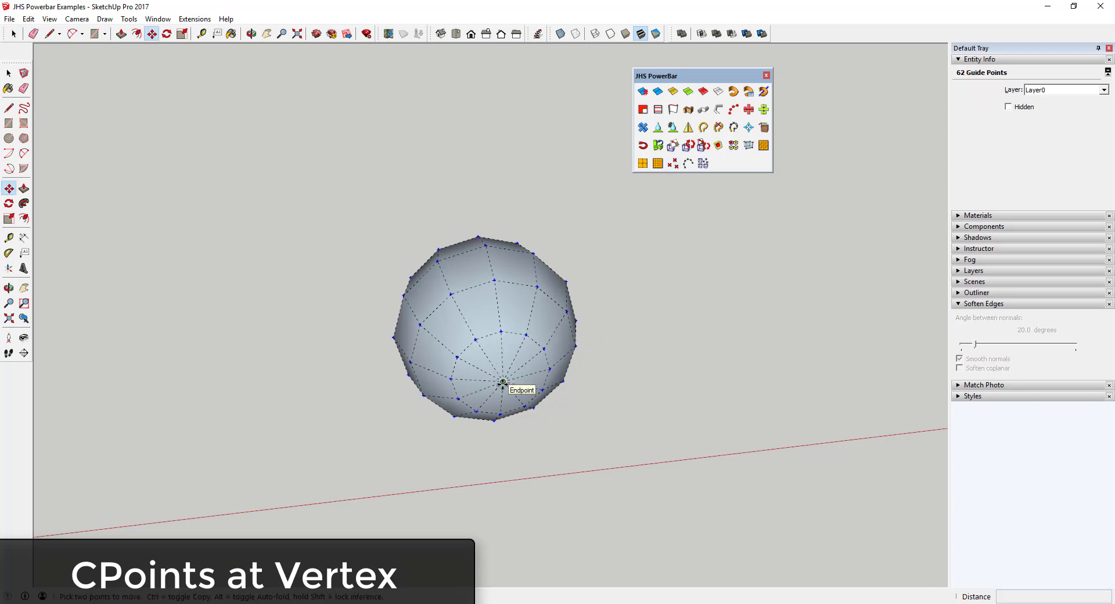
{"action": "left_click", "coordinate": [503, 382]}
{"action": "key", "text": "ctrl"}
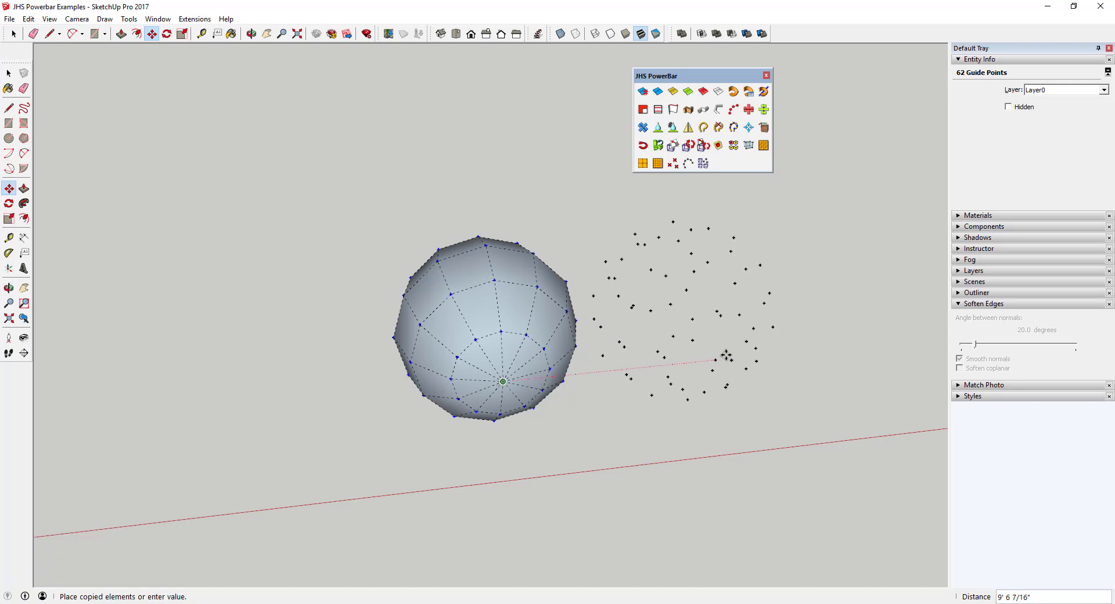
{"action": "left_click", "coordinate": [795, 347]}
Connect the copied construction points with line segments and select the resulting linework.
{"action": "middle_click_drag", "start_coordinate": [605, 312], "coordinate": [632, 365]}
{"action": "key", "text": "space"}
{"action": "left_click", "coordinate": [689, 163]}
{"action": "left_click", "coordinate": [632, 291]}
{"action": "double_click", "coordinate": [606, 319]}
{"action": "triple_click", "coordinate": [605, 320]}
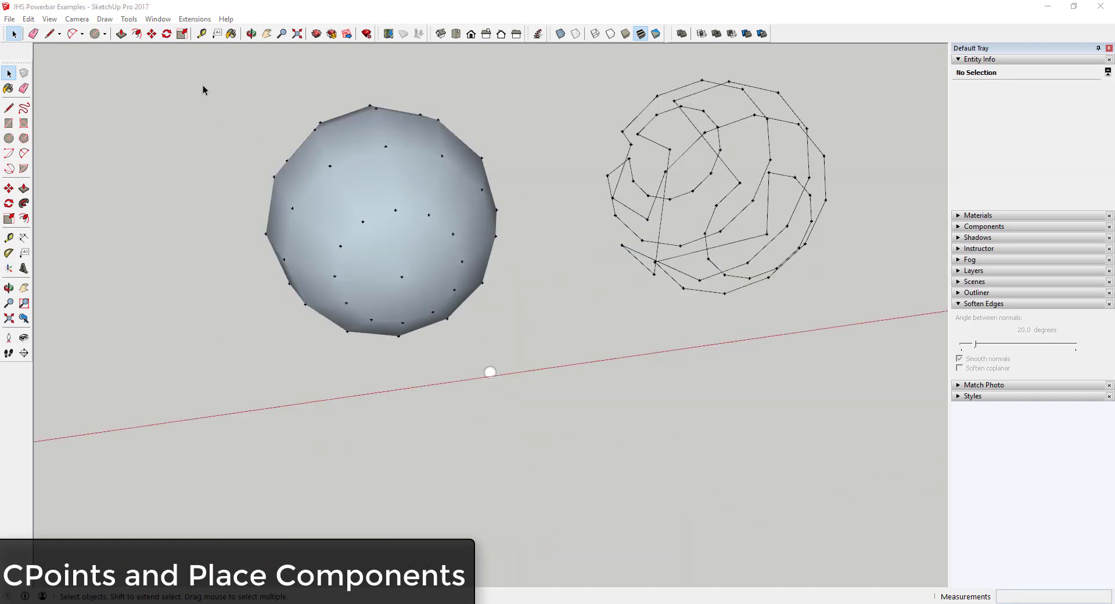
Select the sphere's 62 guide points plus the small ball component and place a copy of the ball at every point.
{"action": "left_click_drag", "start_coordinate": [203, 90], "coordinate": [527, 350]}
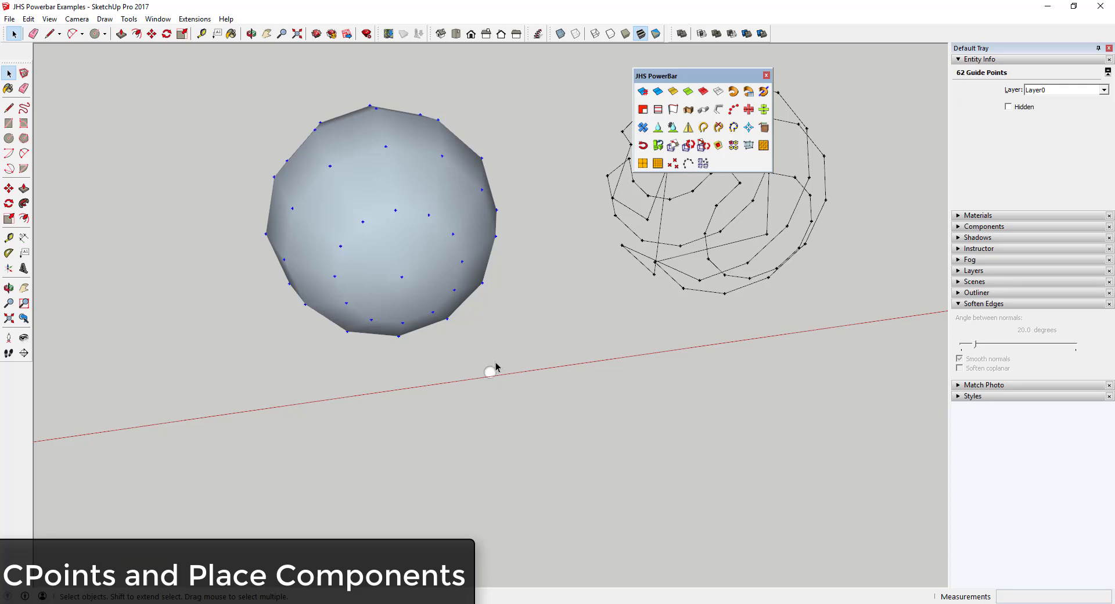
{"action": "left_click", "coordinate": [674, 197], "text": "shift"}
{"action": "left_click", "coordinate": [704, 164]}
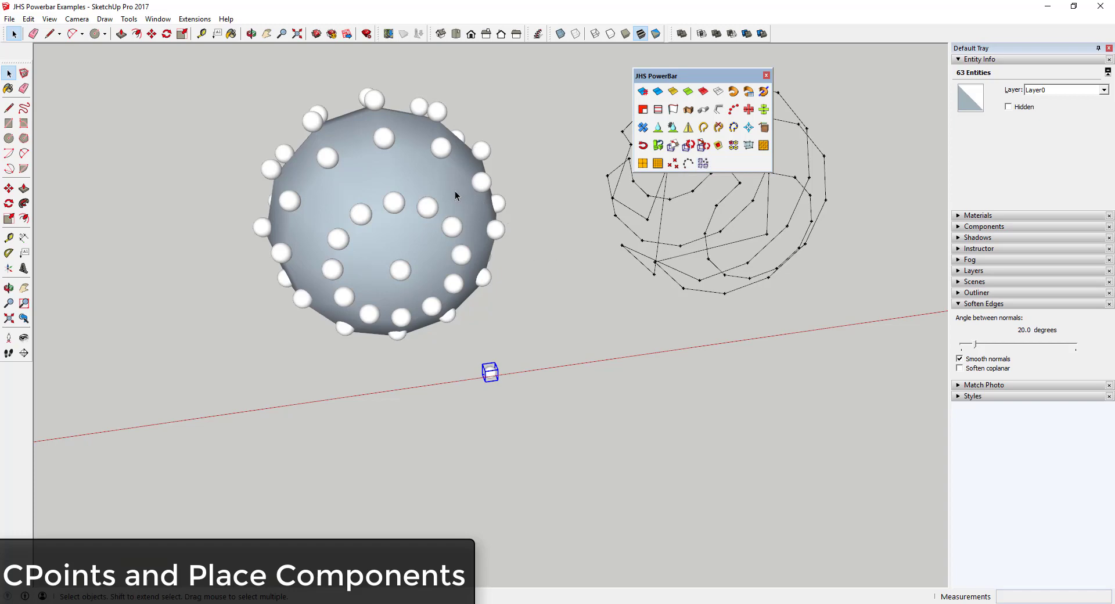
{"action": "middle_click_drag", "start_coordinate": [435, 252], "coordinate": [522, 277]}
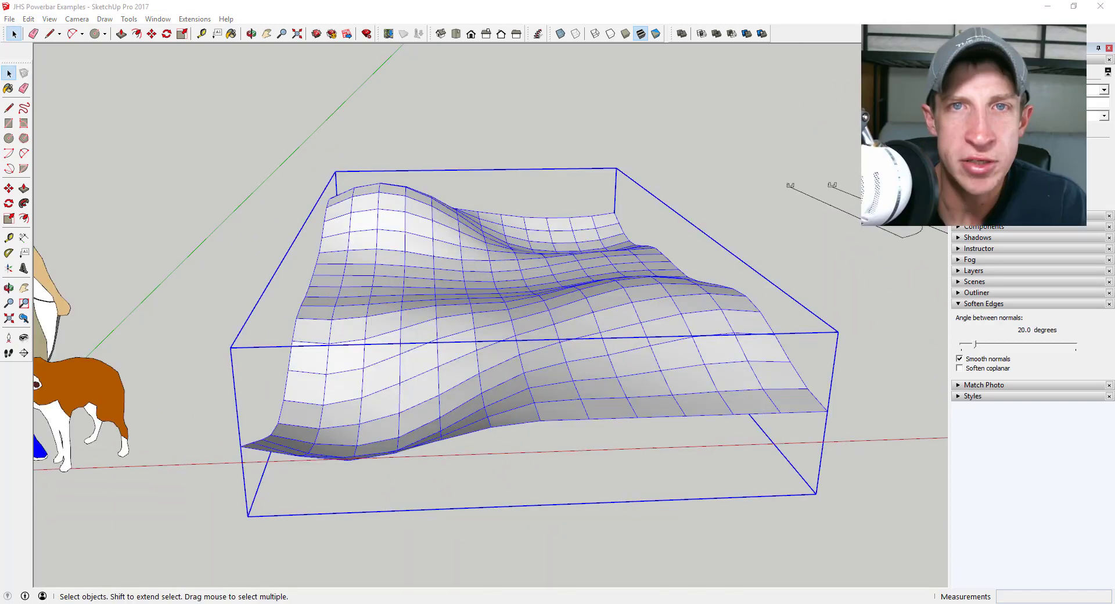